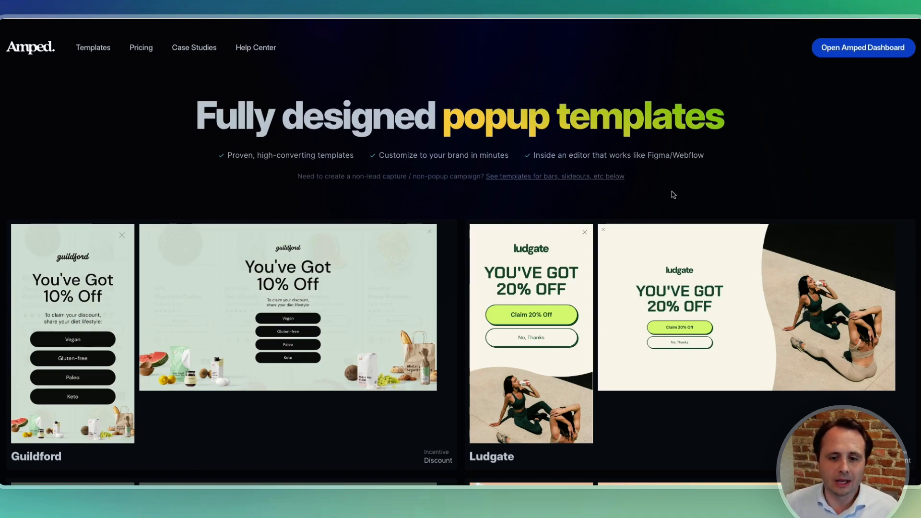
Browse the popup template gallery and open the Ludgate 20% off template in the editor
scroll(673, 194, "down", 15)
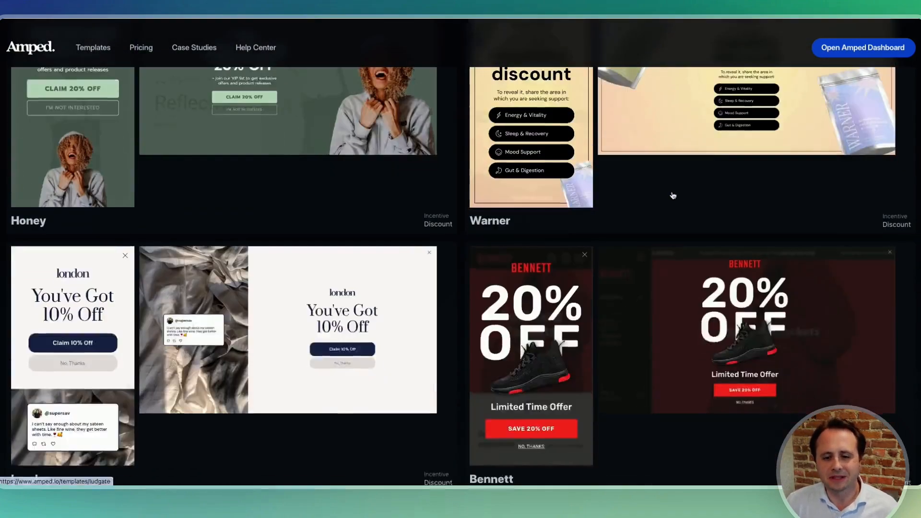
scroll(674, 178, "down", 20)
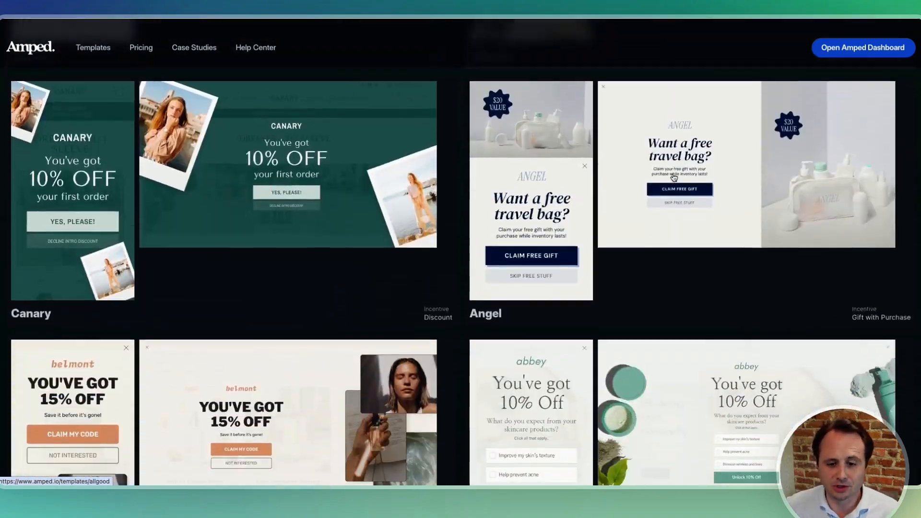
scroll(673, 178, "down", 20)
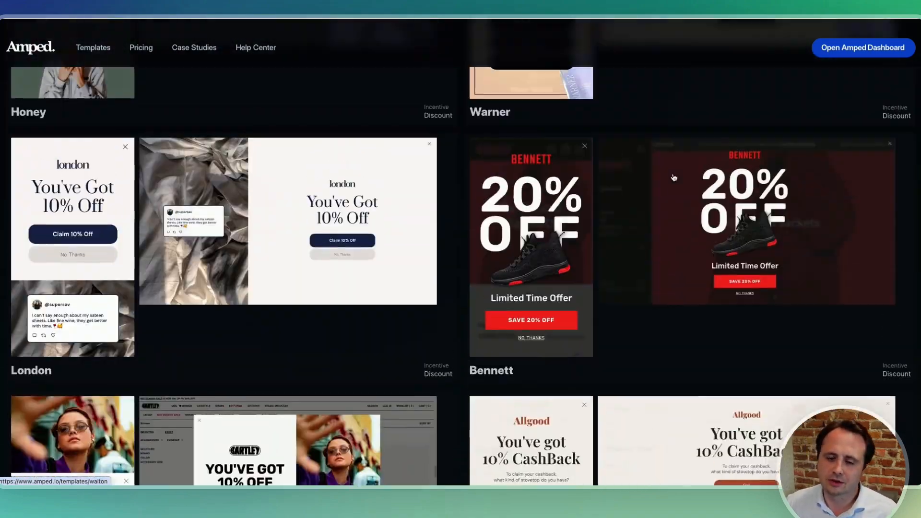
scroll(674, 177, "down", 20)
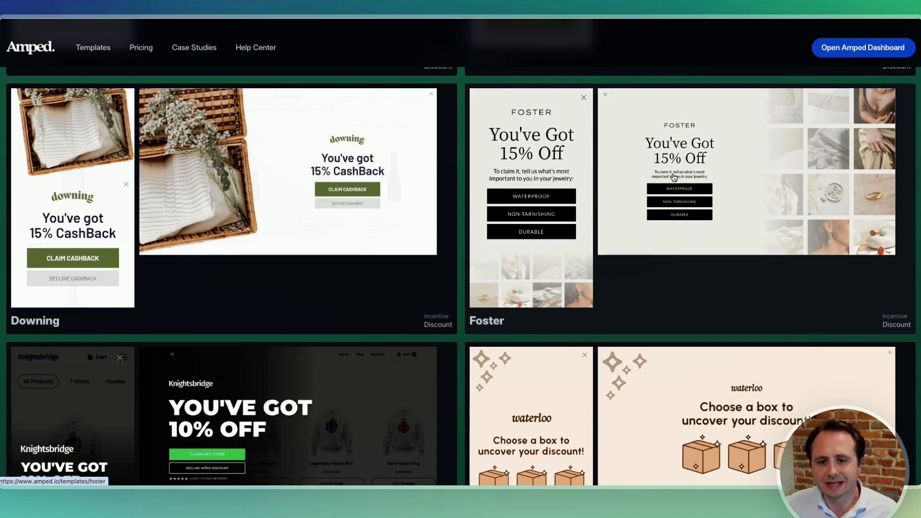
scroll(674, 177, "up", 20)
scroll(674, 177, "up", 5)
scroll(672, 187, "down", 3)
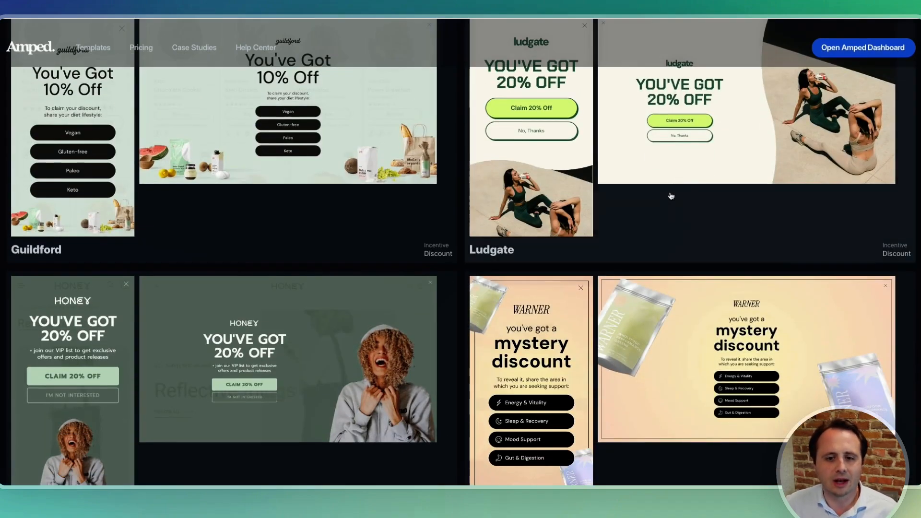
left_click(650, 177)
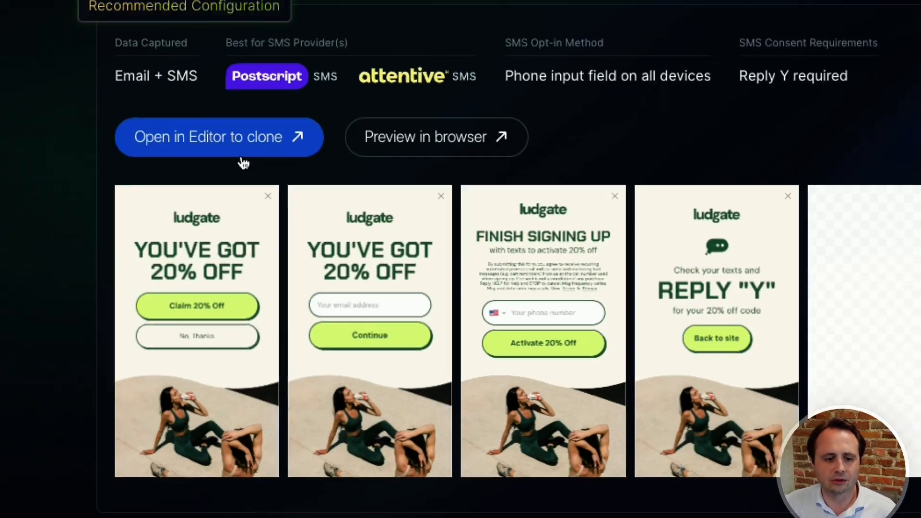
left_click(237, 129)
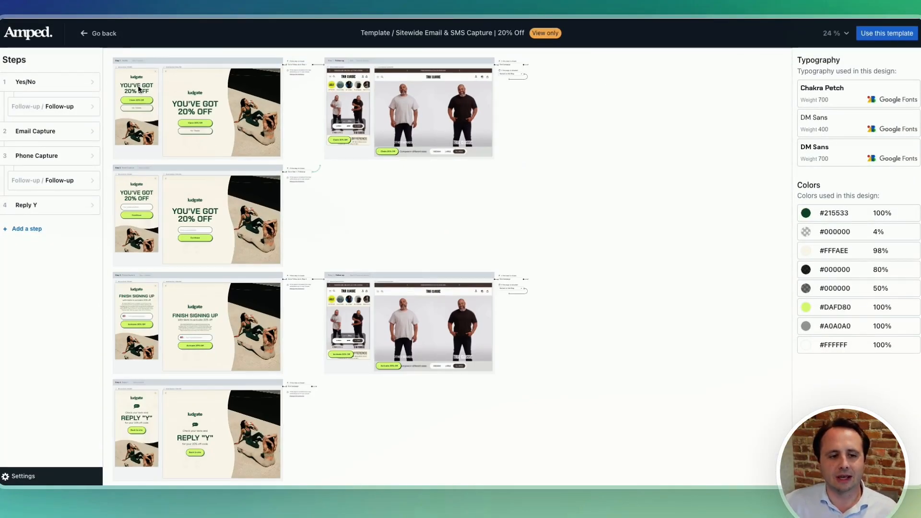
Examine the template's Yes/No and Email Capture steps in their mobile and desktop layouts
scroll(139, 88, "up", 5)
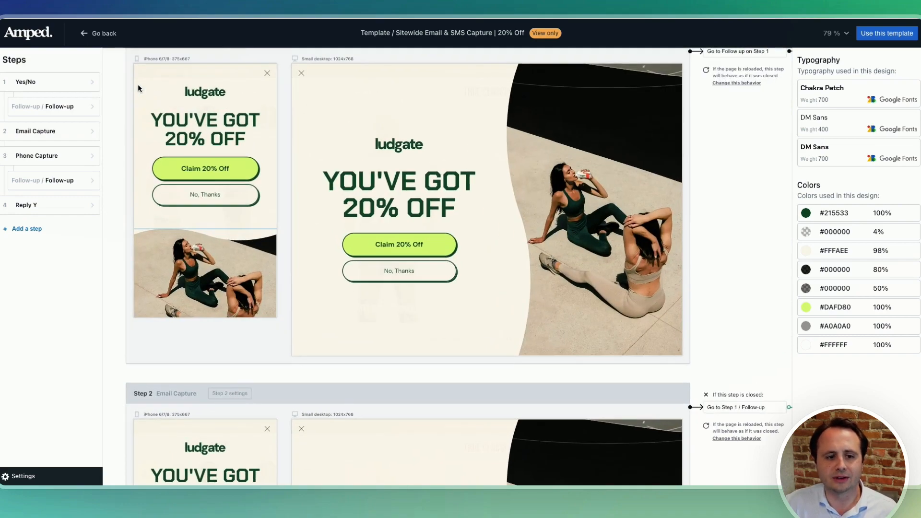
scroll(137, 85, "down", 2)
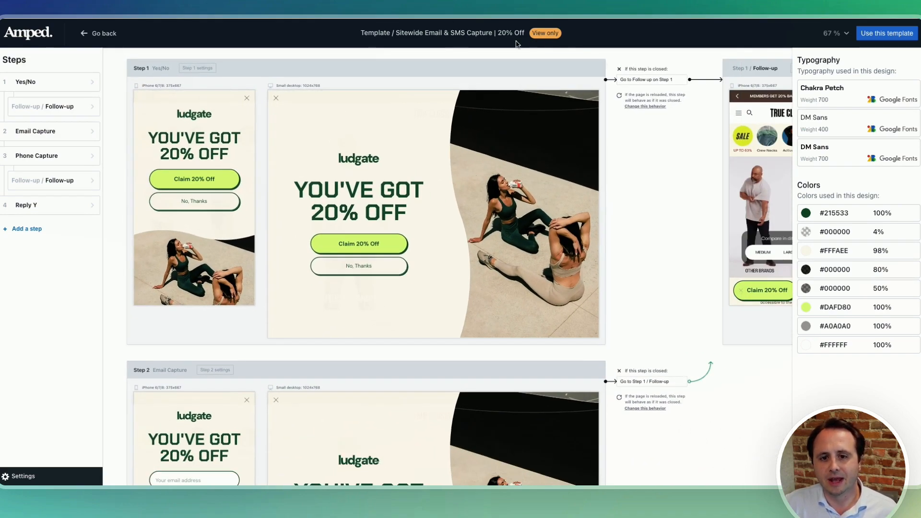
scroll(491, 141, "right", 2)
scroll(490, 140, "left", 2)
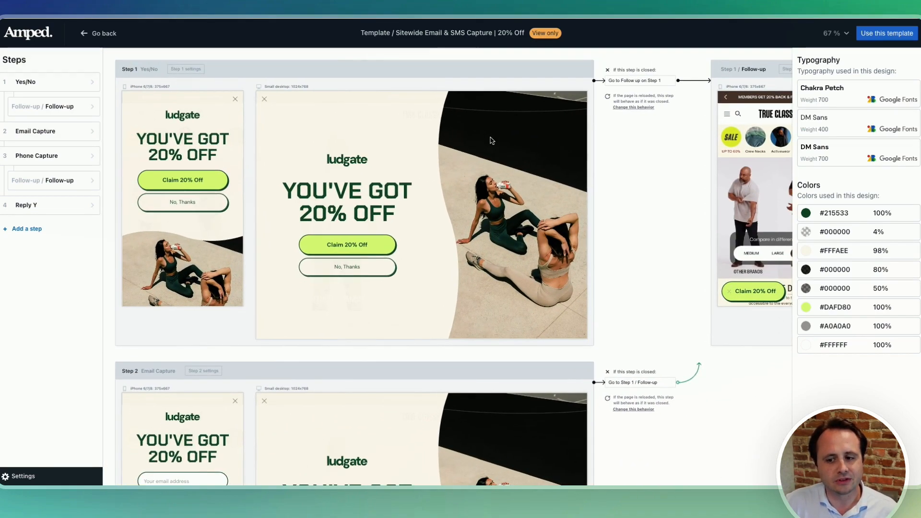
scroll(177, 181, "down", 5)
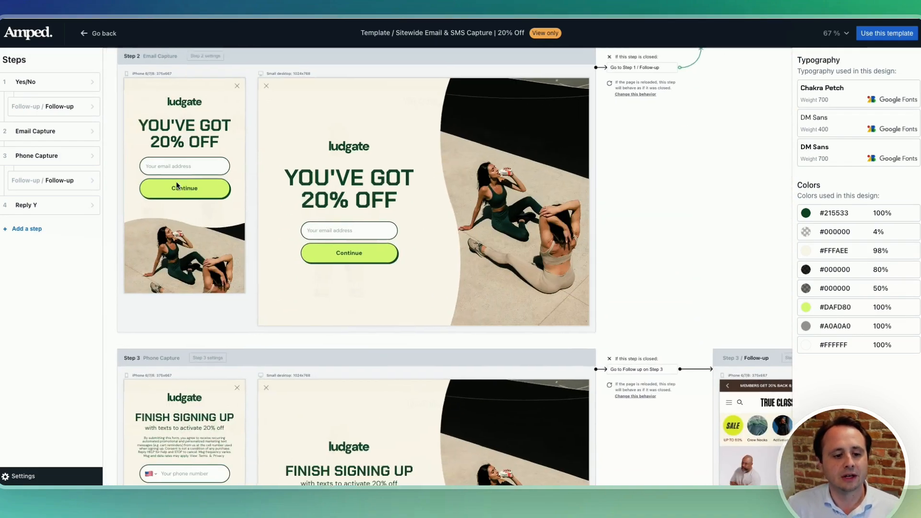
scroll(176, 181, "up", 5)
scroll(176, 182, "up", 1)
scroll(177, 182, "down", 1)
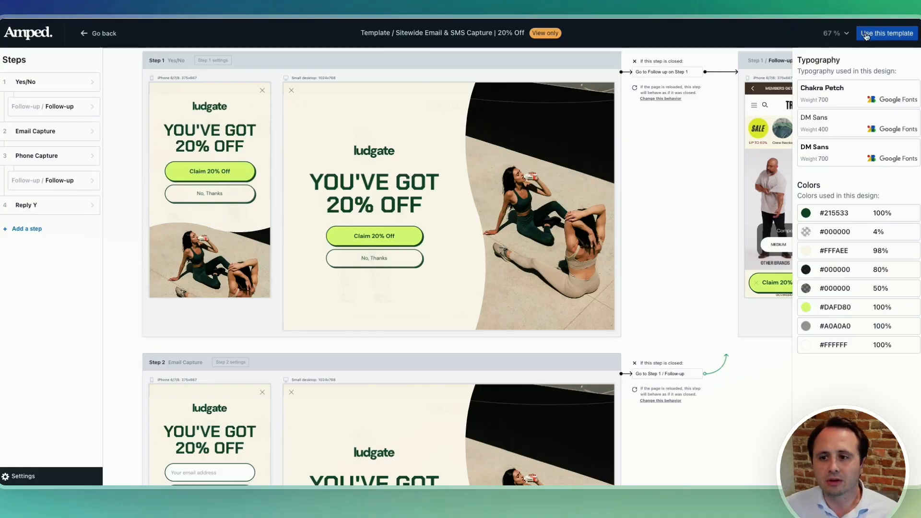
Create a new campaign from this template and review its targeting, stop condition, session and frequency settings
left_click(886, 33)
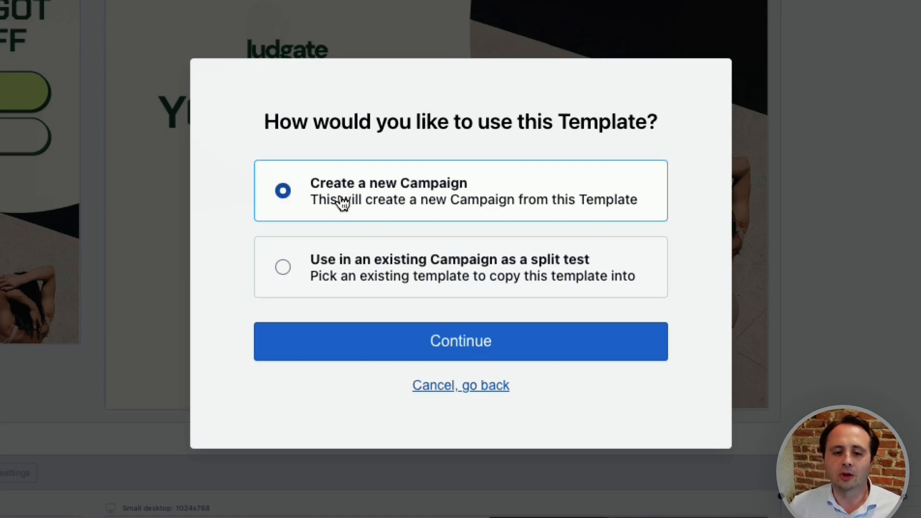
left_click(518, 335)
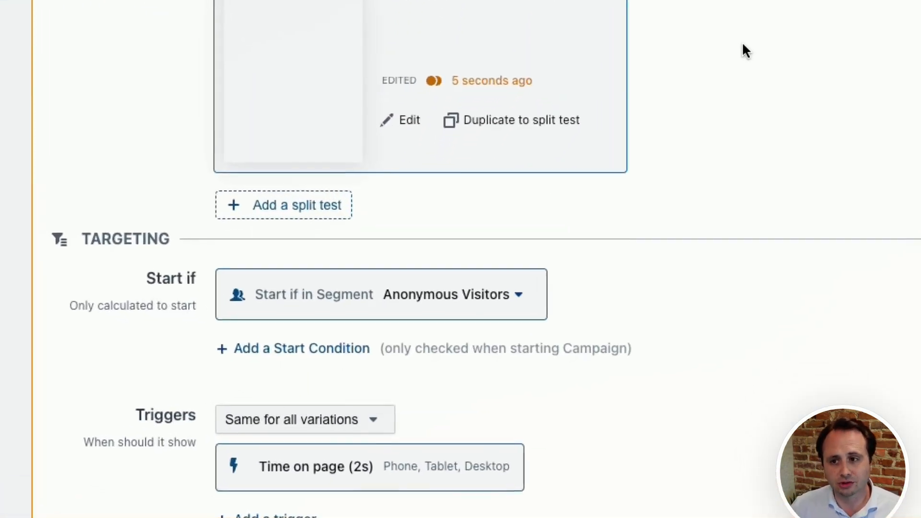
scroll(743, 43, "down", 15)
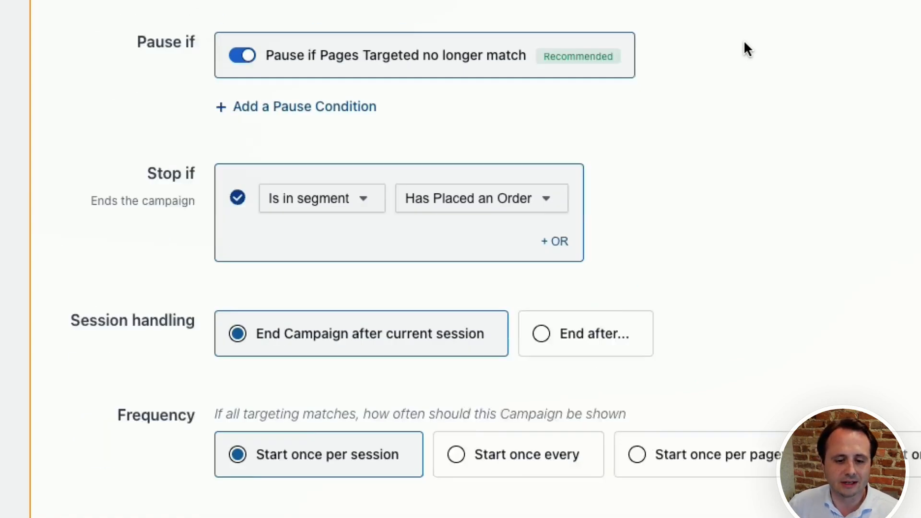
scroll(552, 254, "up", 20)
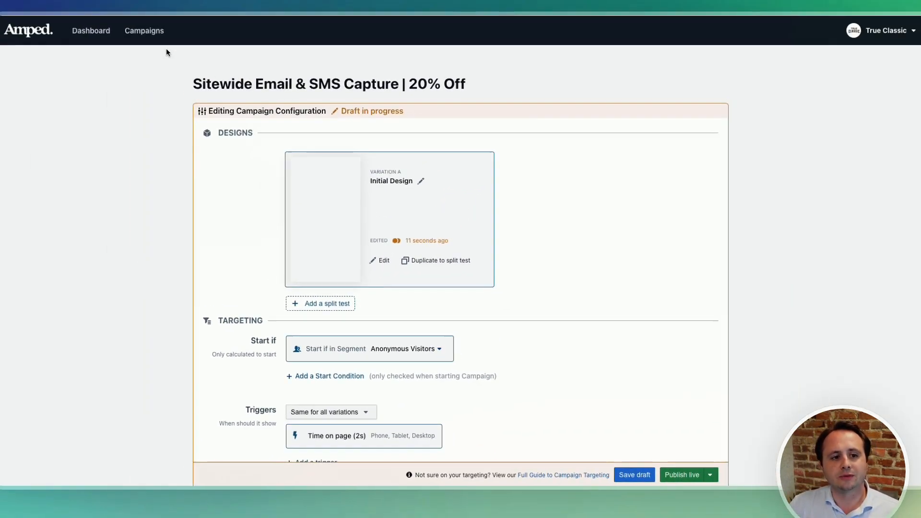
Open the new campaign's design from the campaigns list and select the headline's Header container in Step 1's mobile layout
left_click(150, 34)
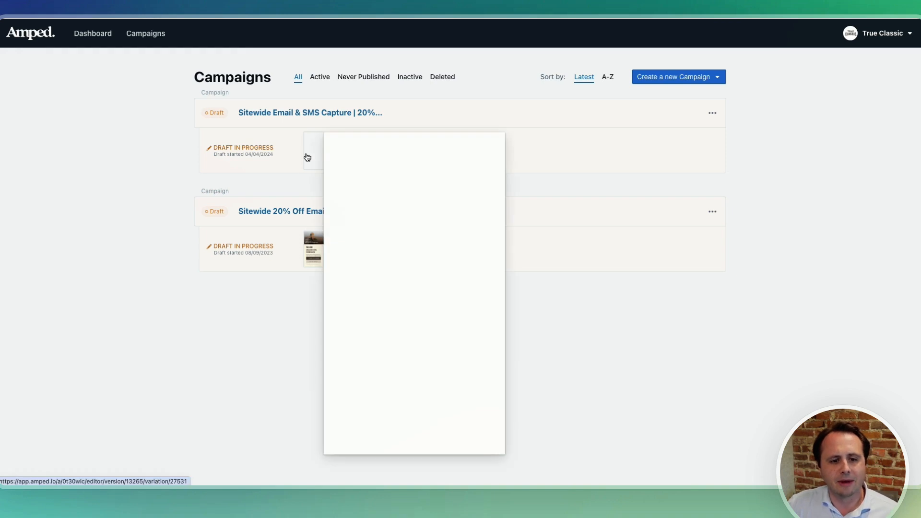
left_click(306, 152)
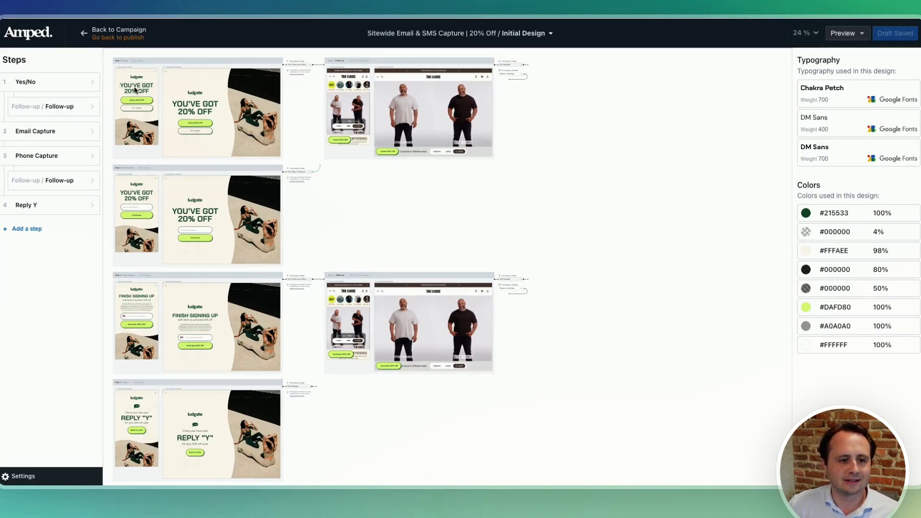
left_click(135, 89)
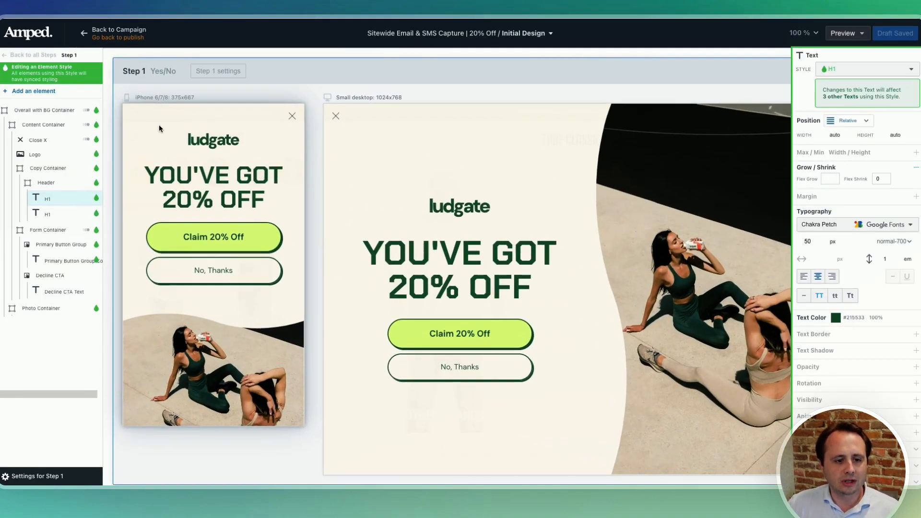
left_click(247, 197)
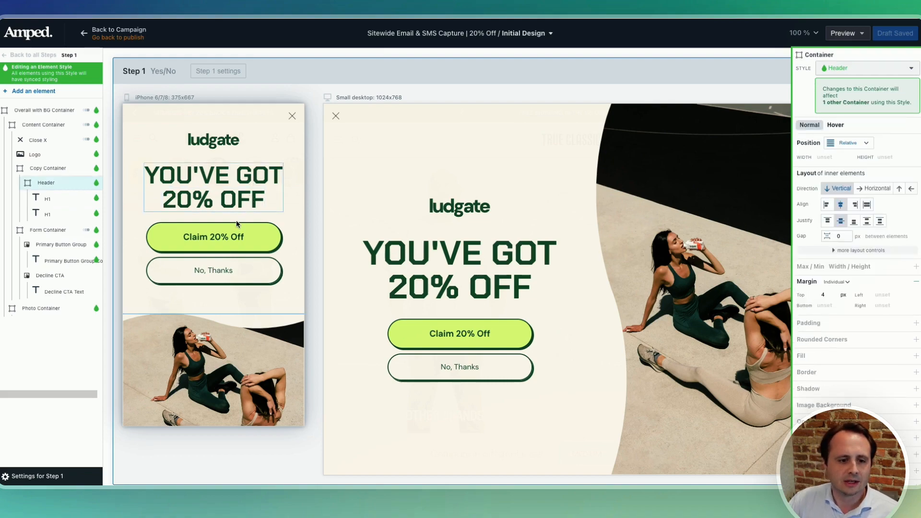
scroll(239, 223, "down", 3)
scroll(237, 223, "down", 3)
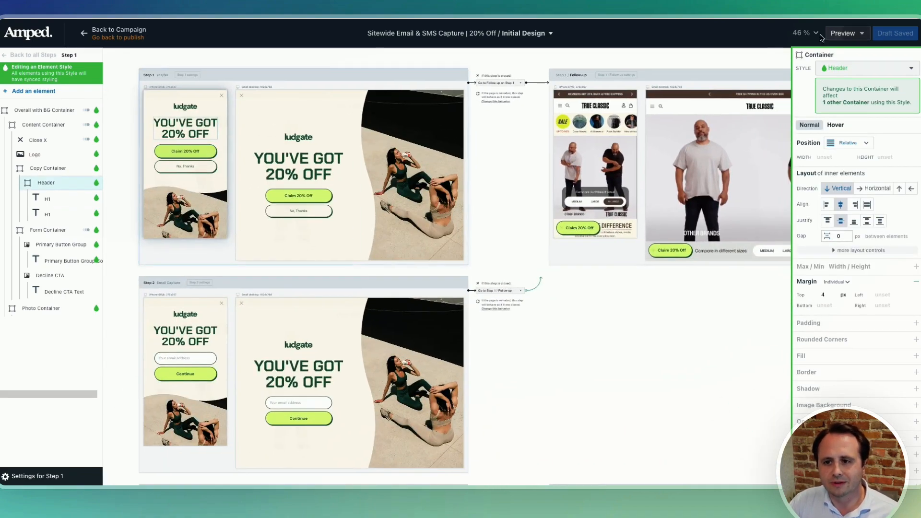
left_click(813, 34)
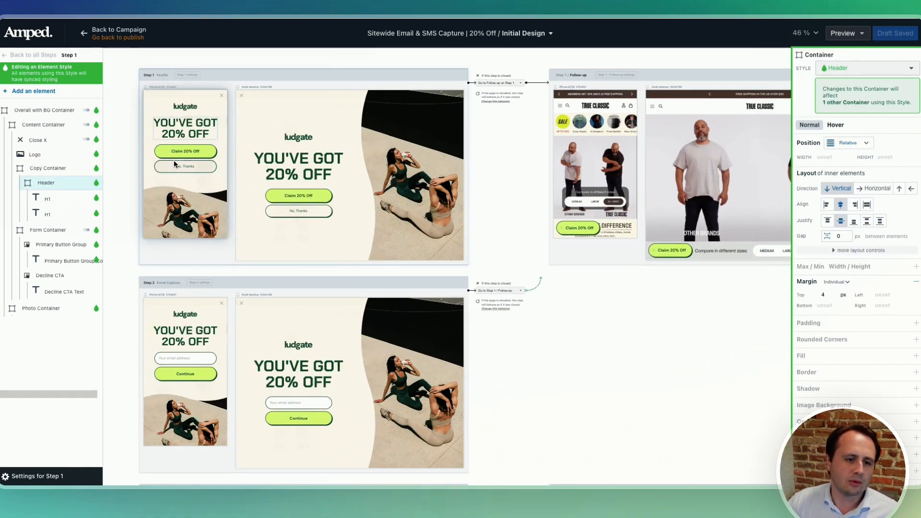
scroll(175, 158, "up", 1)
scroll(176, 155, "up", 2)
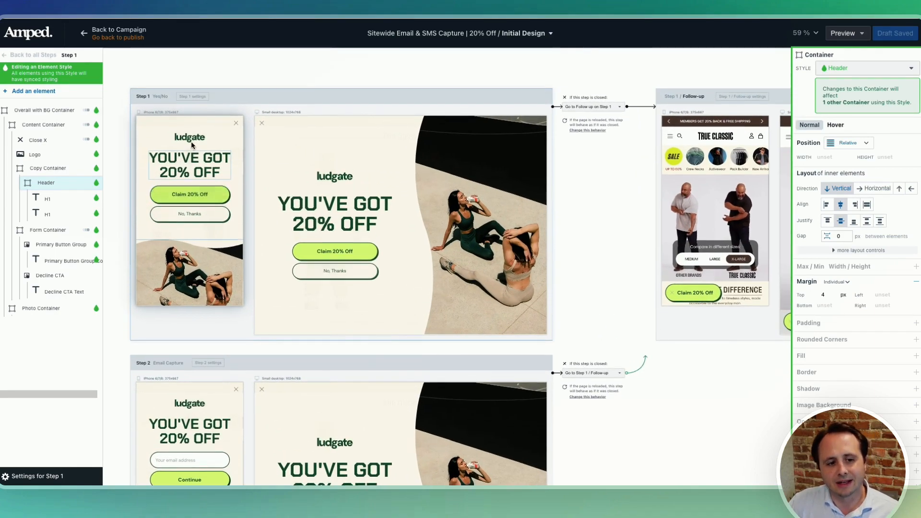
scroll(202, 143, "up", 2)
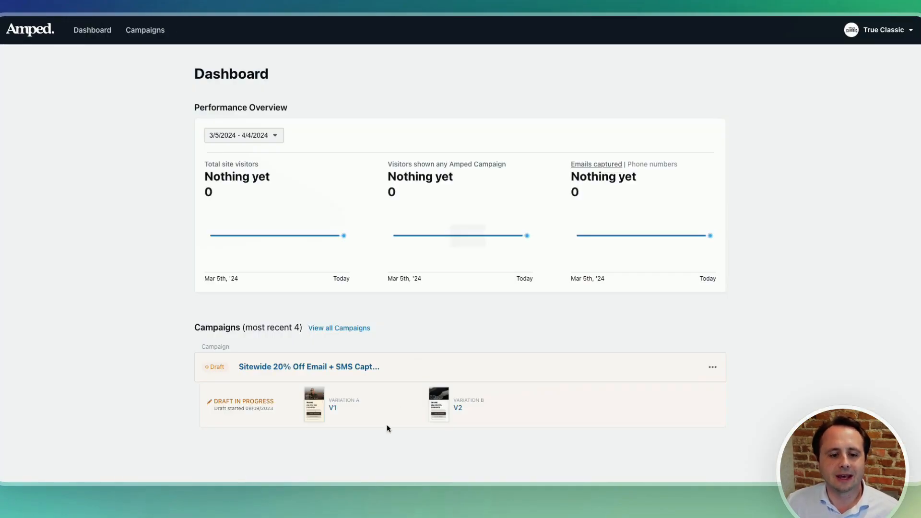
Open the Sitewide Email & SMS Capture | 20% Off campaign from the campaigns list and go to its Initial Design variation
left_click(144, 31)
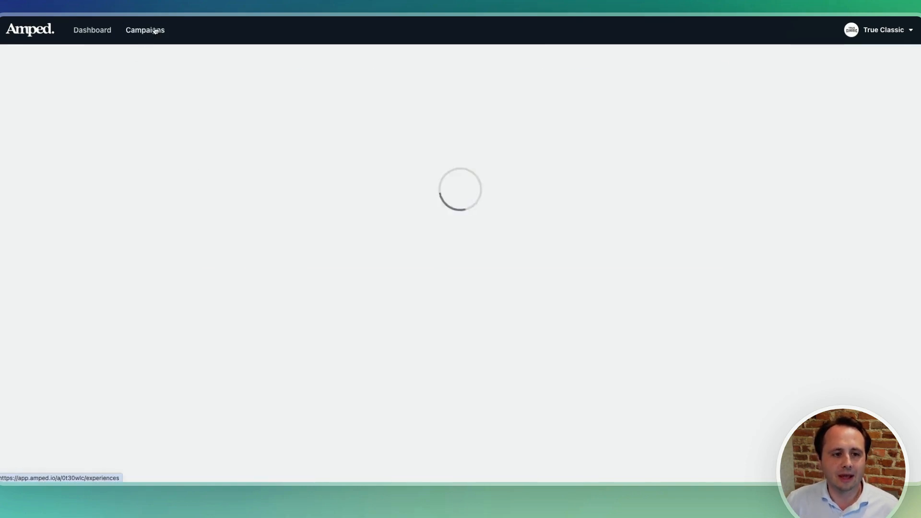
left_click(322, 109)
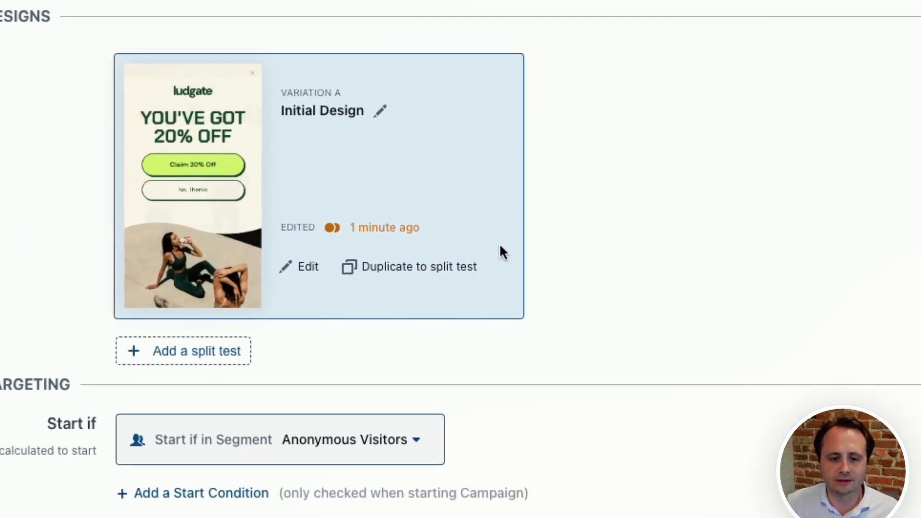
left_click(464, 258)
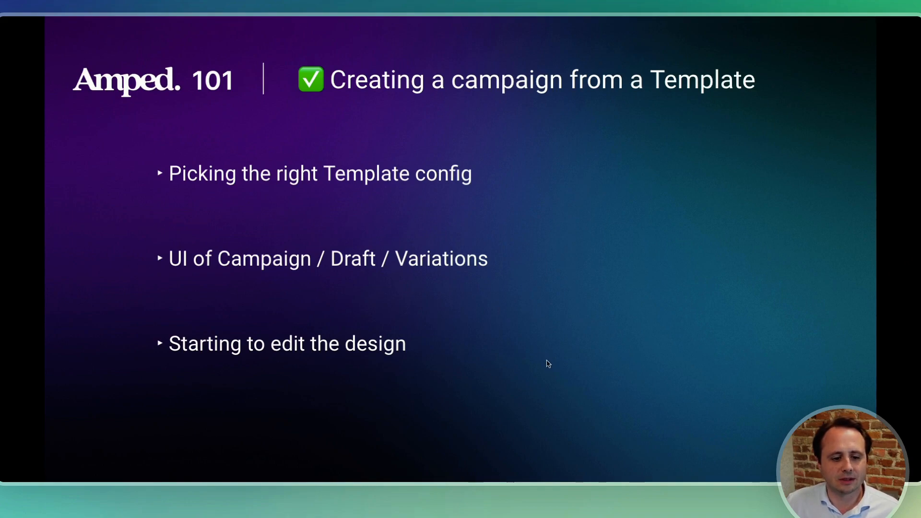
key("Right")
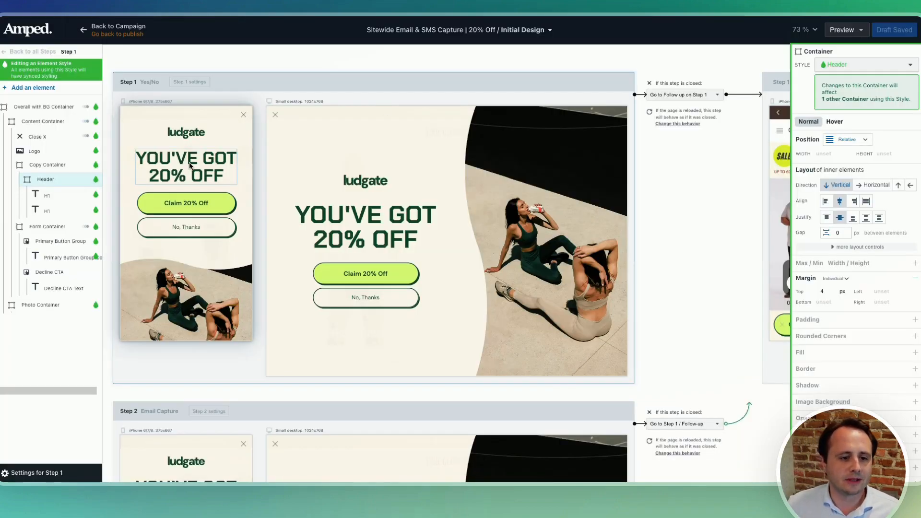
Change the second headline line in Step 1's mobile layout to "10% OFF"
scroll(189, 162, "up", 3)
scroll(189, 163, "down", 1)
scroll(189, 162, "left", 1)
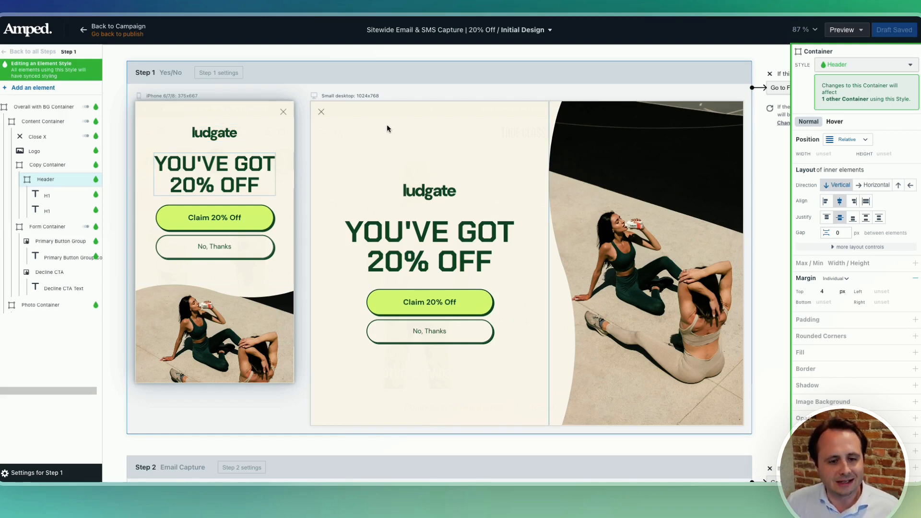
left_click(237, 189)
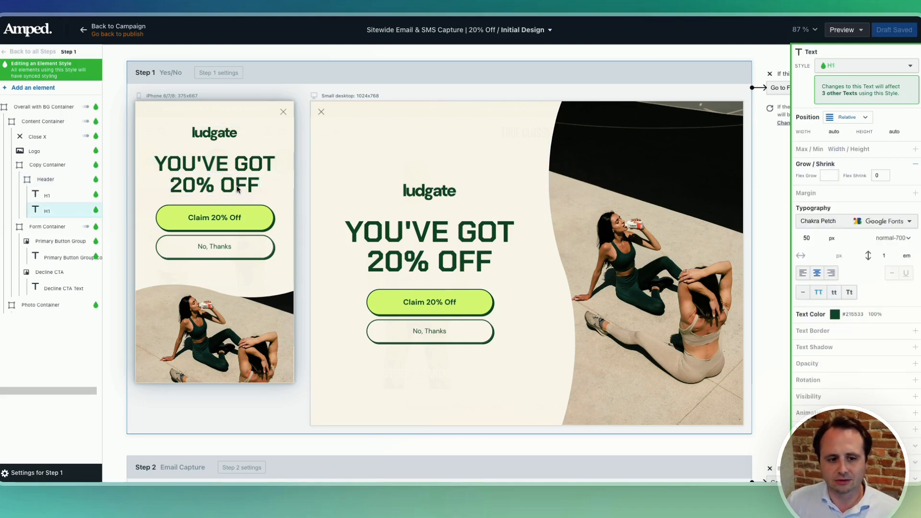
left_click(184, 184)
key("BackSpace")
type("1")
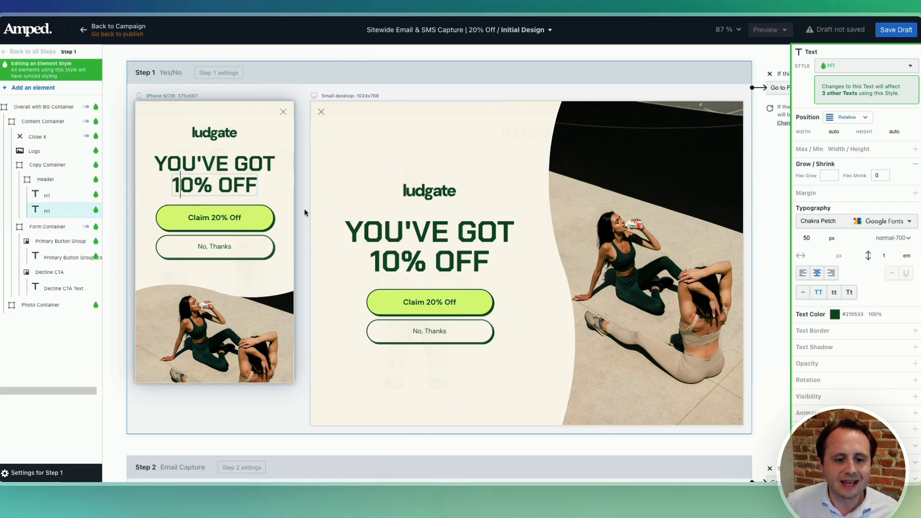
left_click(304, 212)
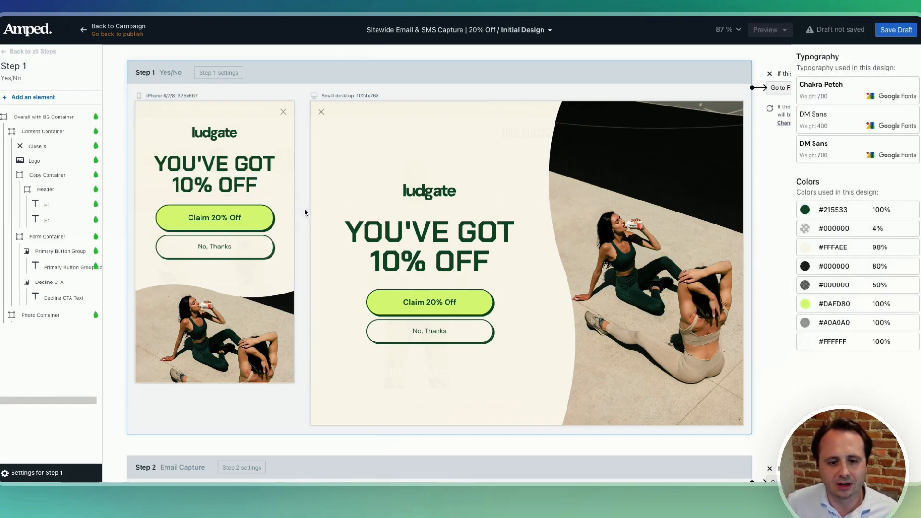
Compare the typography settings of the "YOU'VE GOT" headline between the mobile and small desktop layouts
left_click(199, 165)
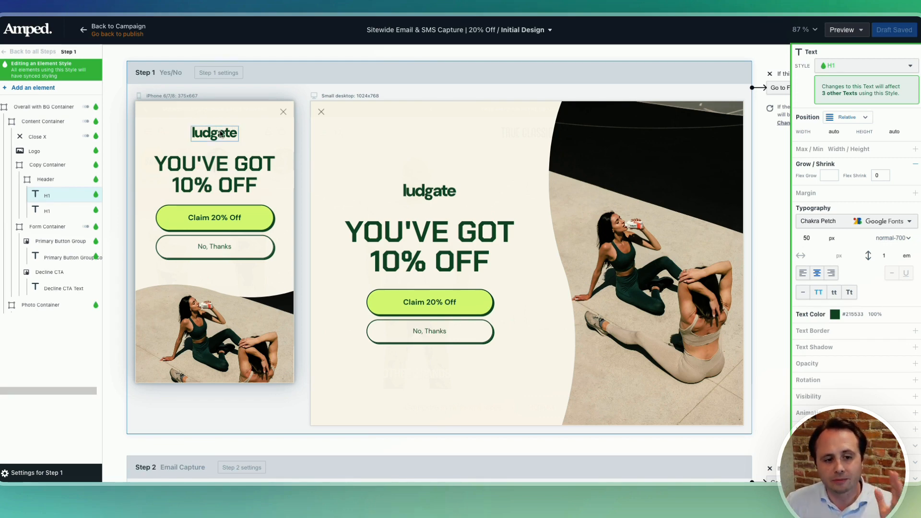
left_click(469, 240)
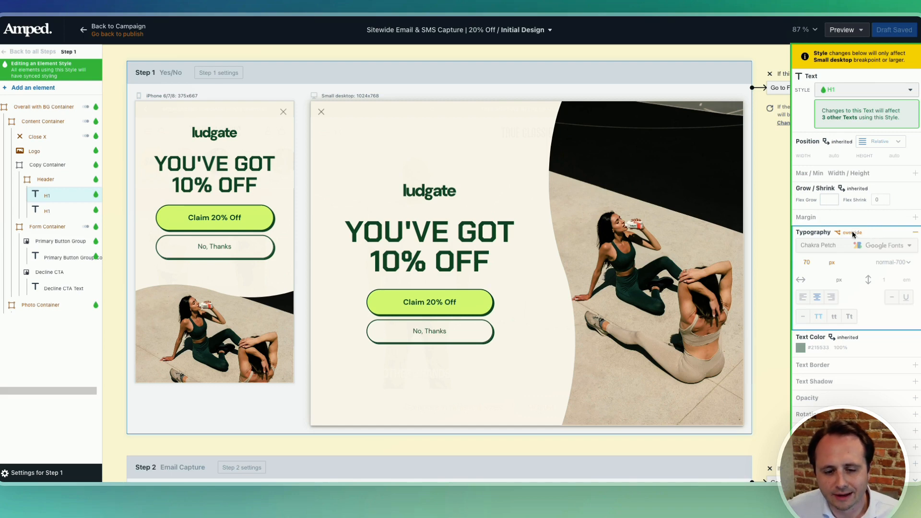
left_click(208, 169)
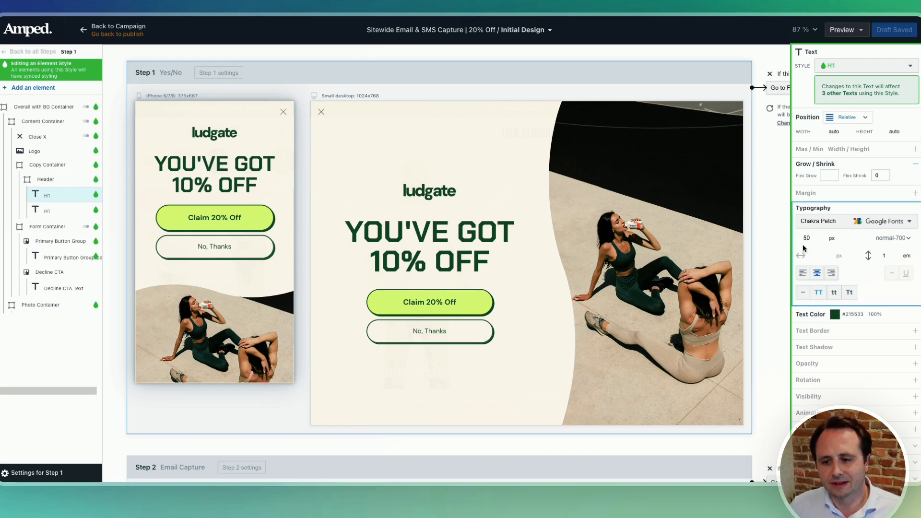
Remove the typography override from the "YOU'VE GOT" headline in Step 1's small desktop layout
left_click(451, 234)
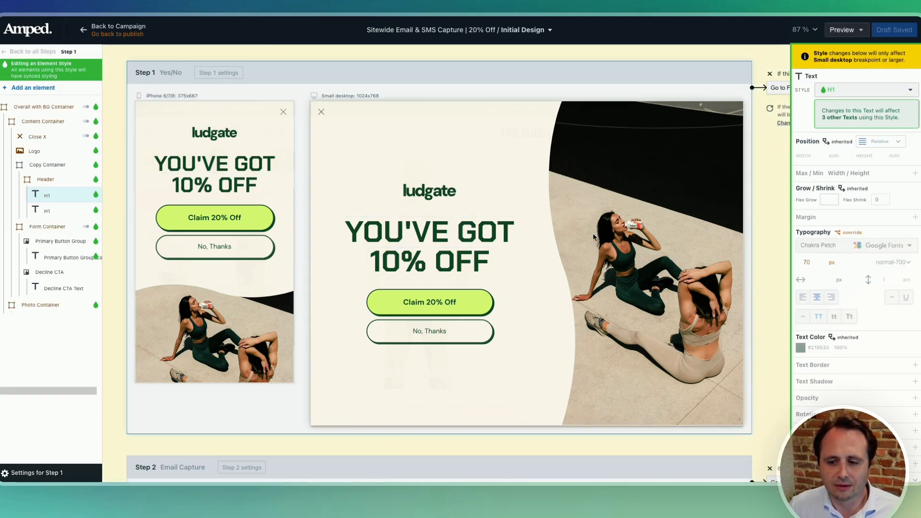
left_click(915, 237)
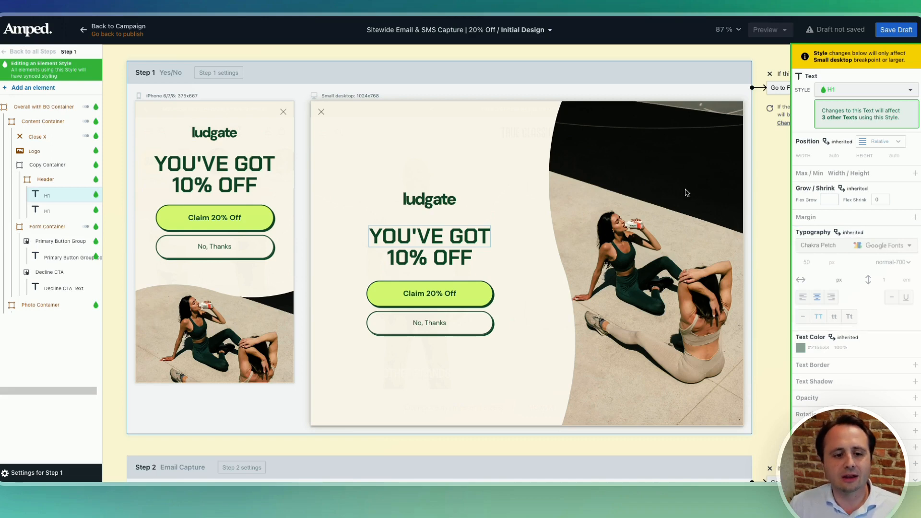
Set the font size of the "YOU'VE GOT" headline's H1 style in Step 1's mobile layout to 52 px
left_click(228, 175)
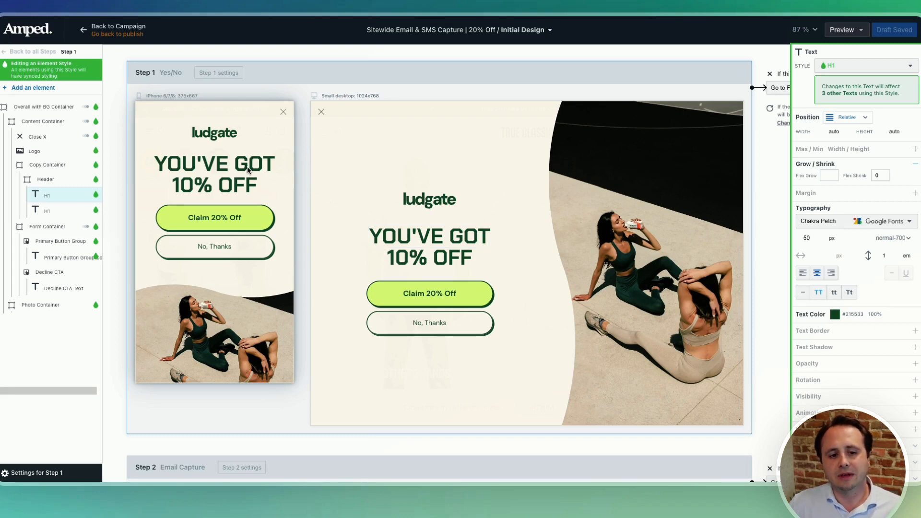
left_click(821, 235)
left_click(820, 235)
left_click(820, 235)
left_click(821, 235)
left_click(821, 235)
left_click(821, 235)
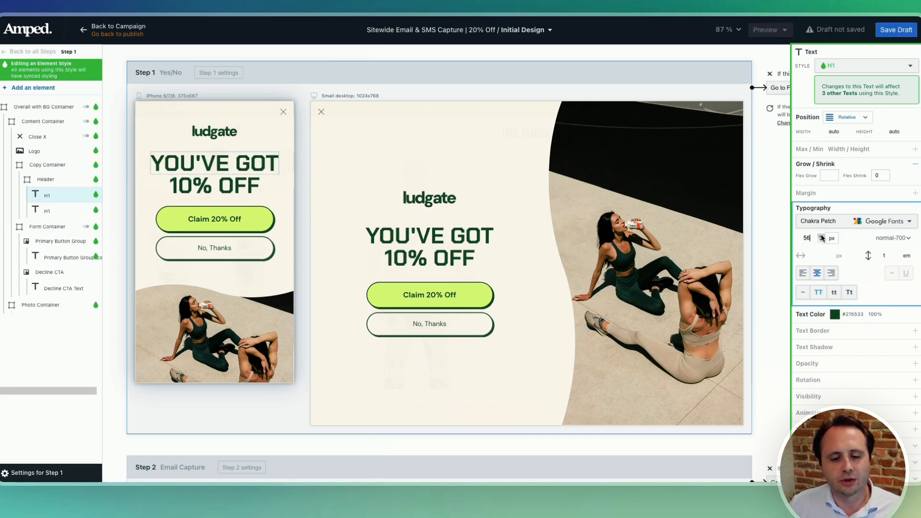
left_click(821, 236)
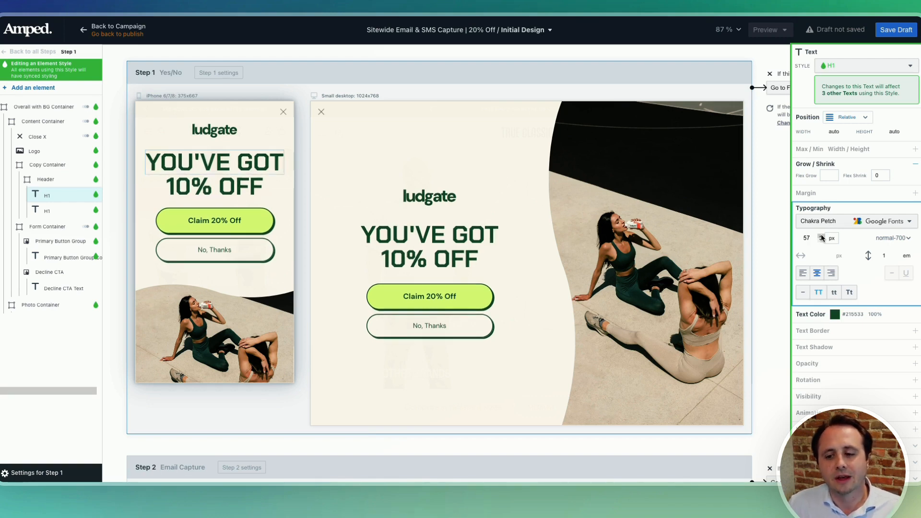
left_click(823, 238)
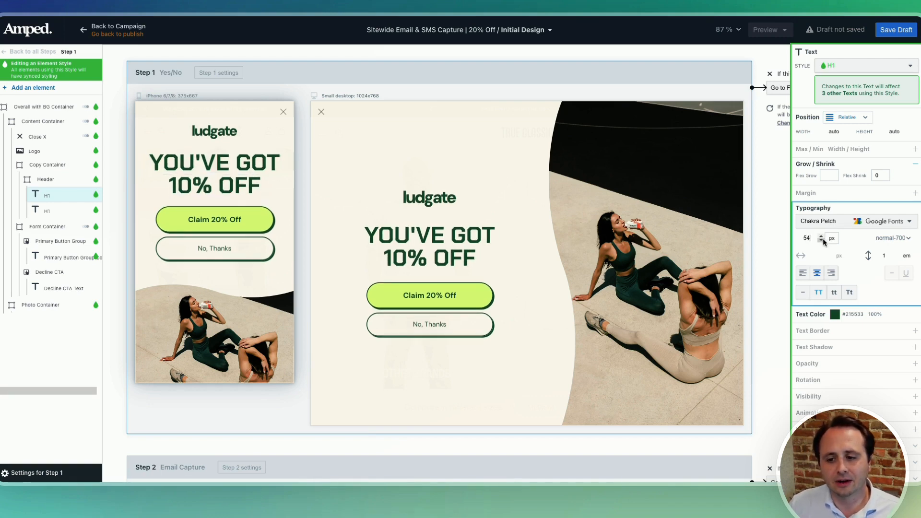
left_click(822, 239)
left_click(822, 238)
left_click(822, 239)
left_click(821, 238)
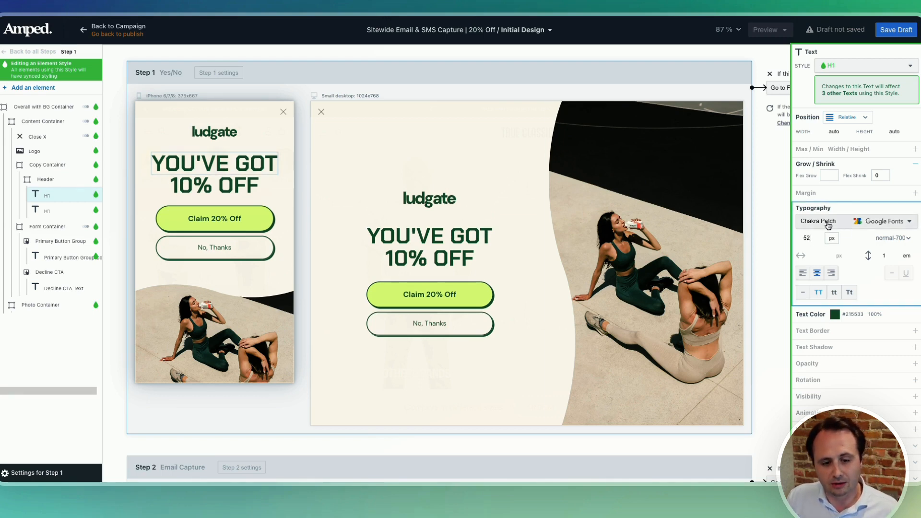
Override the H1 headline font size with 70 px in the small desktop layout and compare it with the mobile setting
left_click(447, 238)
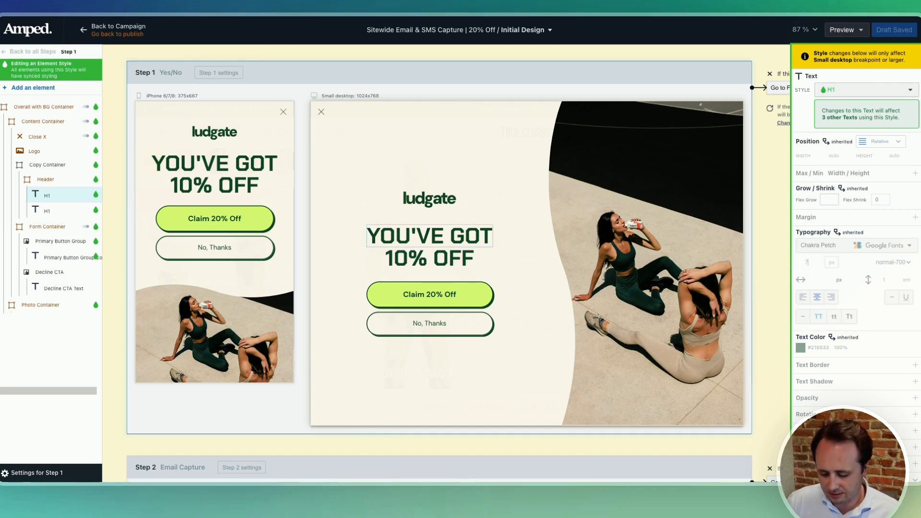
type("0")
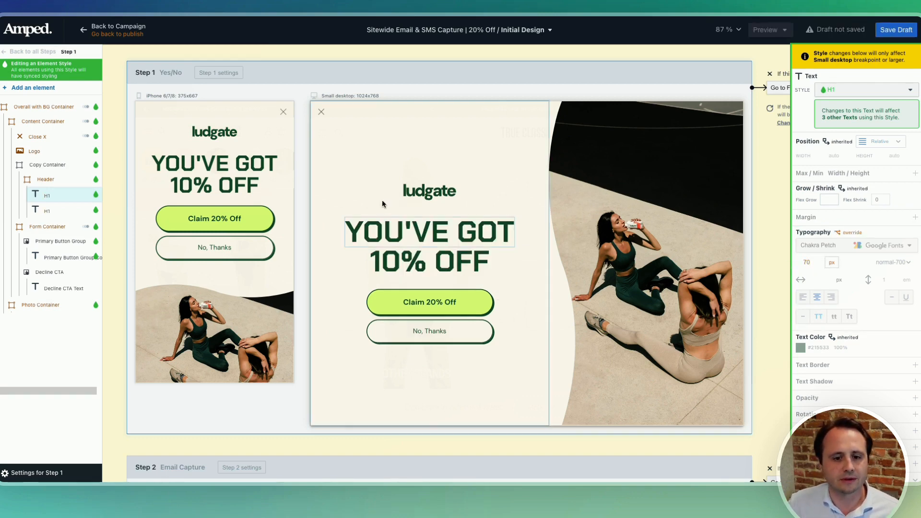
left_click(266, 166)
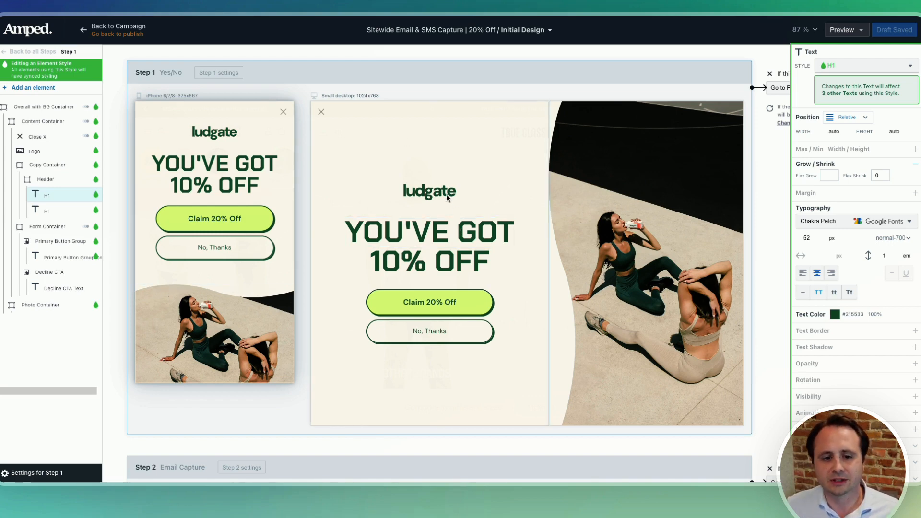
left_click(431, 227)
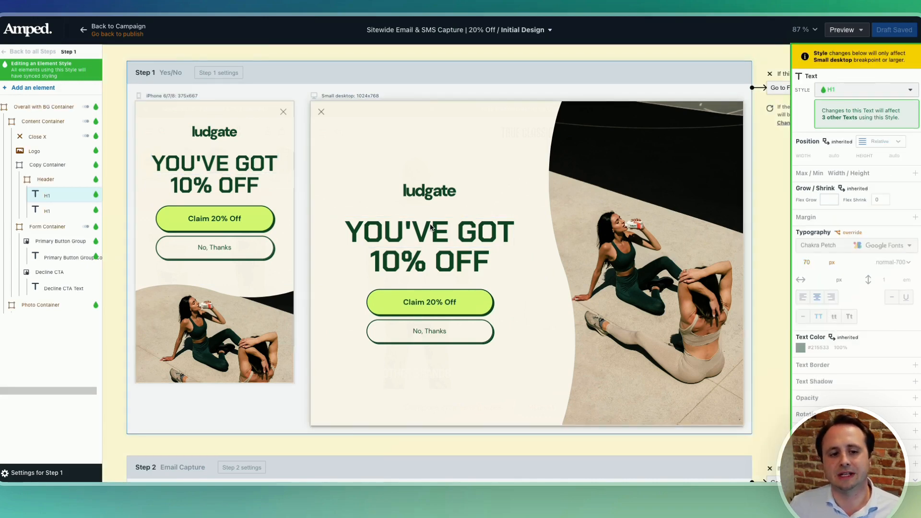
left_click(196, 170)
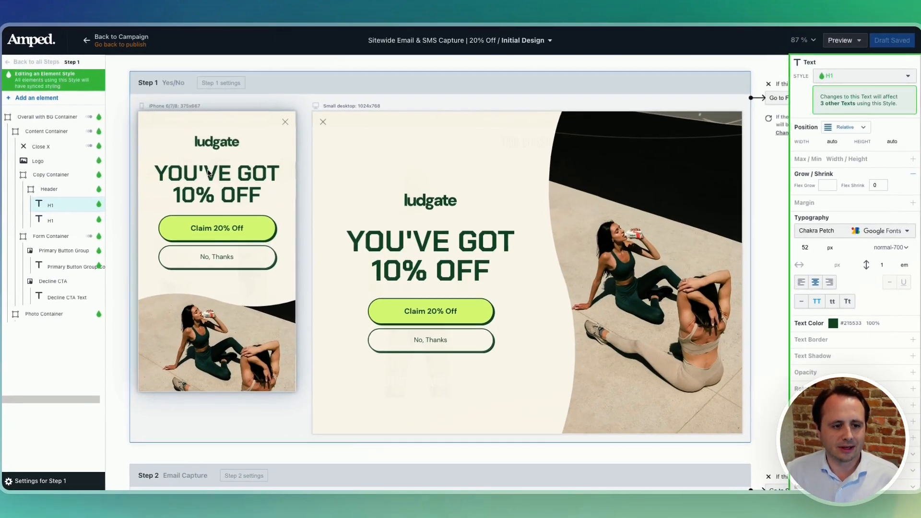
Examine how Step 1's mobile layout is nested, from the overall background container through the content and header containers to the headline texts
left_click(27, 119)
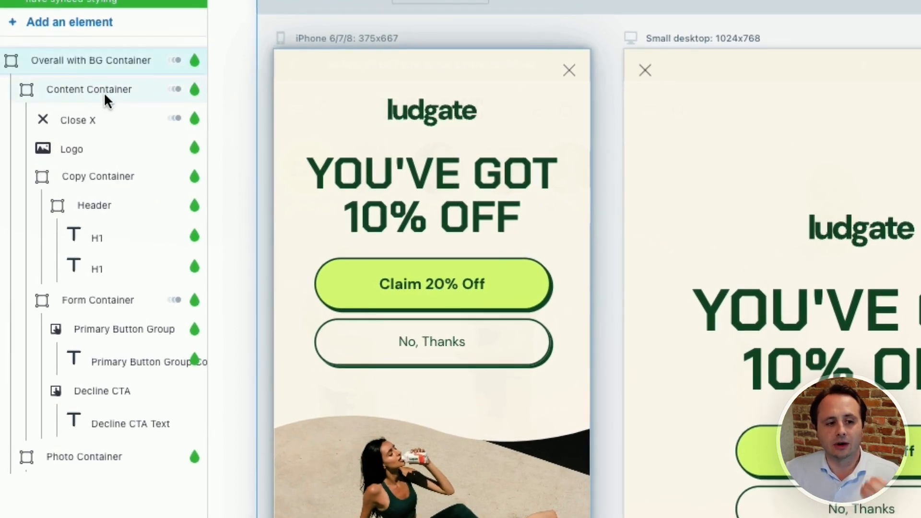
left_click(433, 180)
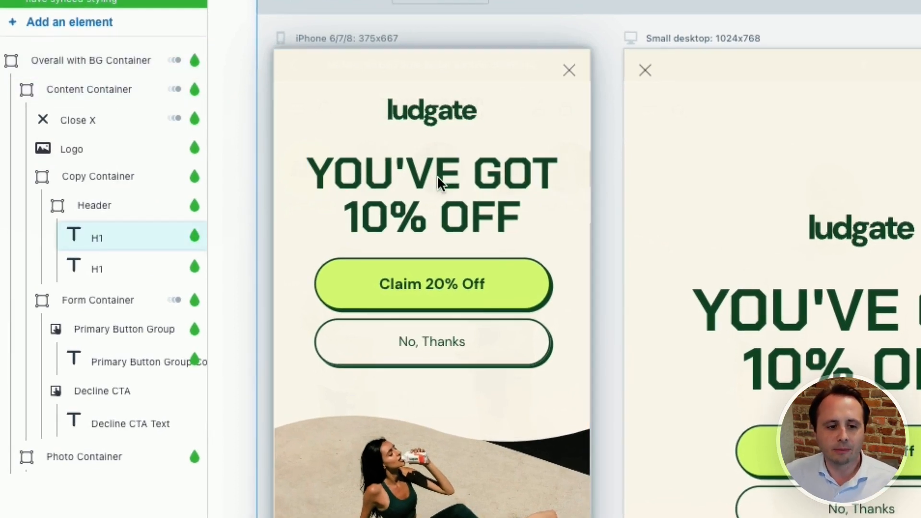
left_click(448, 133)
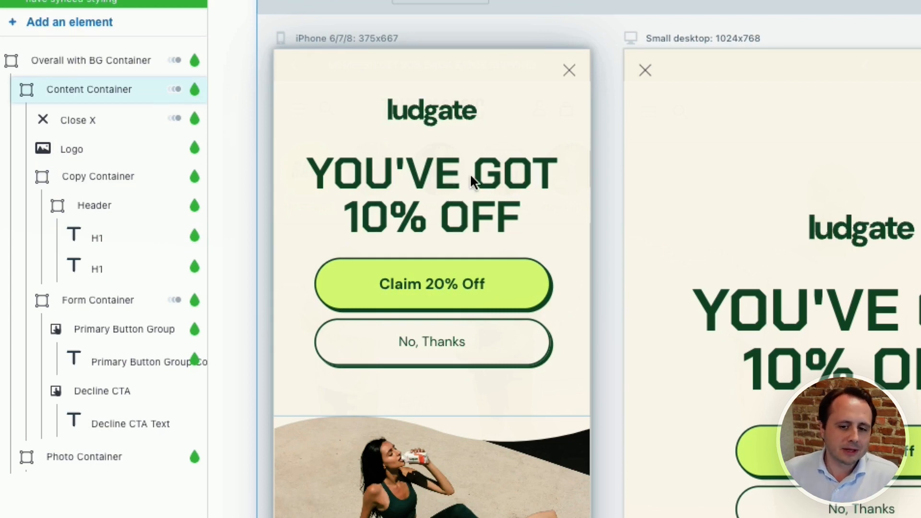
left_click(390, 170)
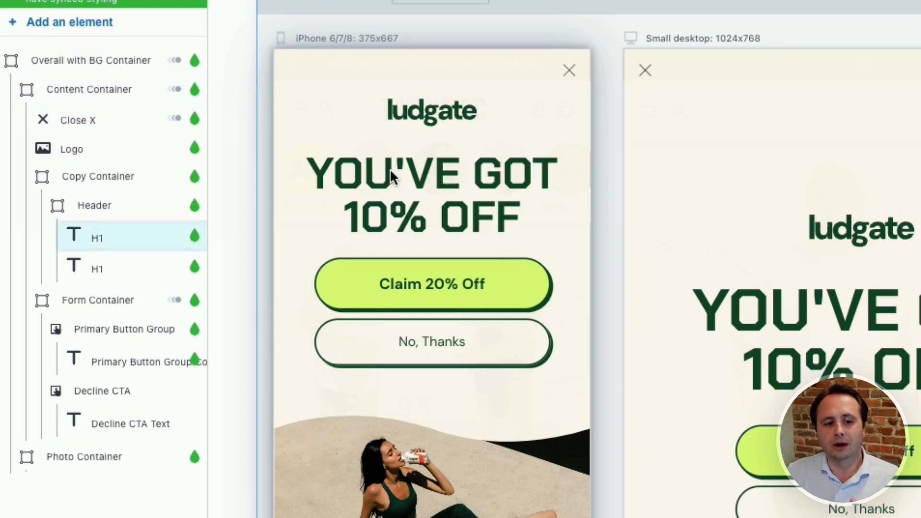
left_click(123, 201)
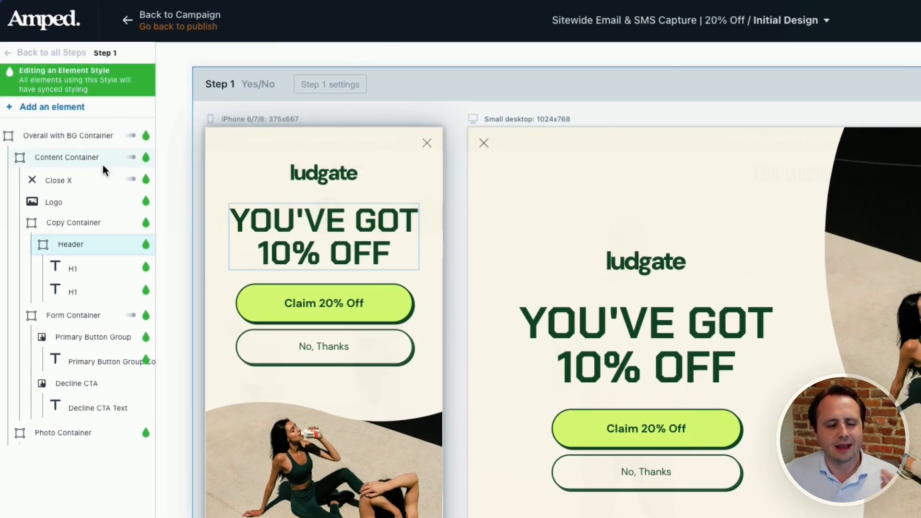
left_click(28, 134)
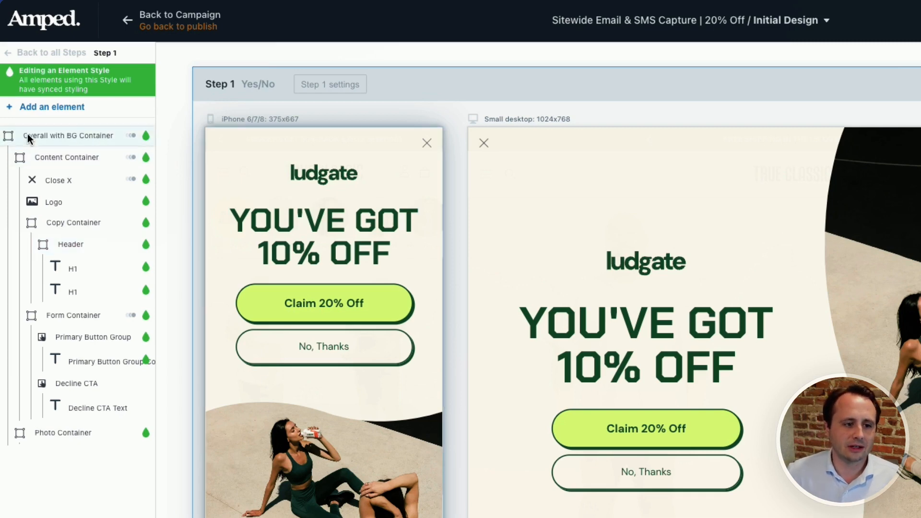
left_click(45, 157)
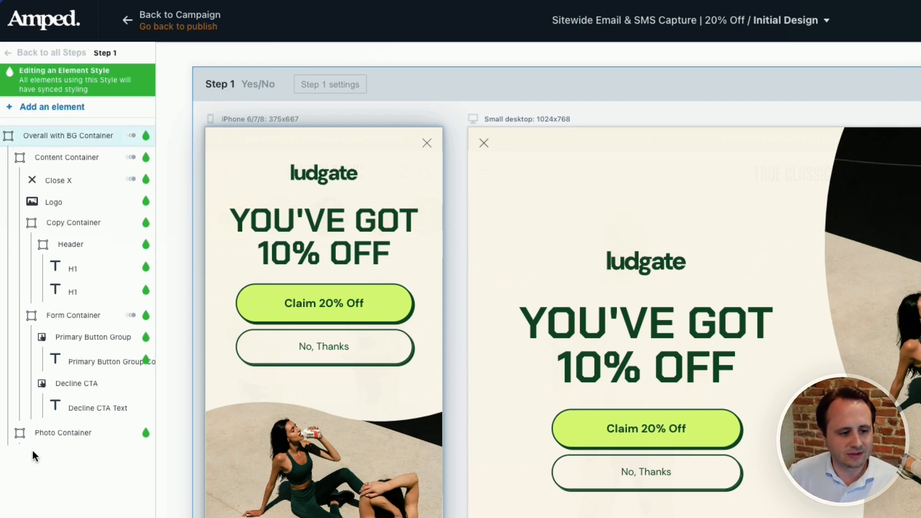
Change the solid fill color of the Overall with BG Container to the pale blue #F7FEFF
left_click(118, 142)
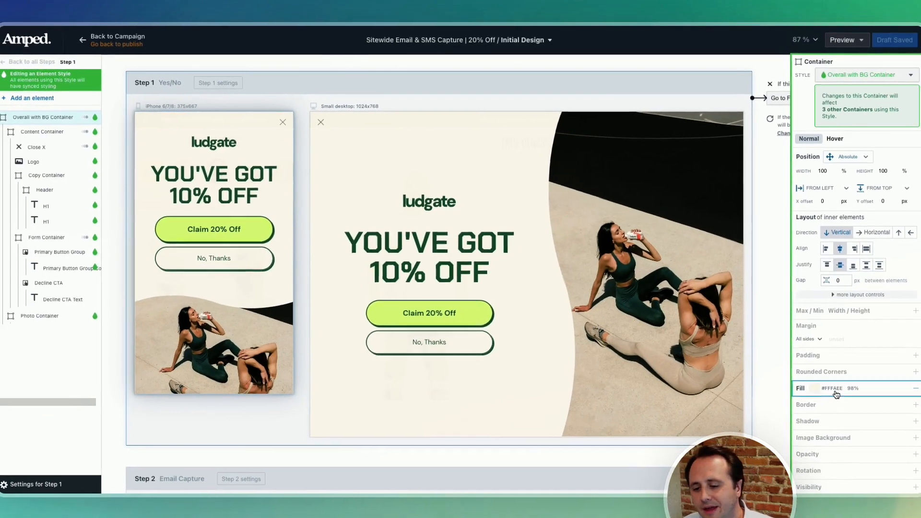
left_click(834, 390)
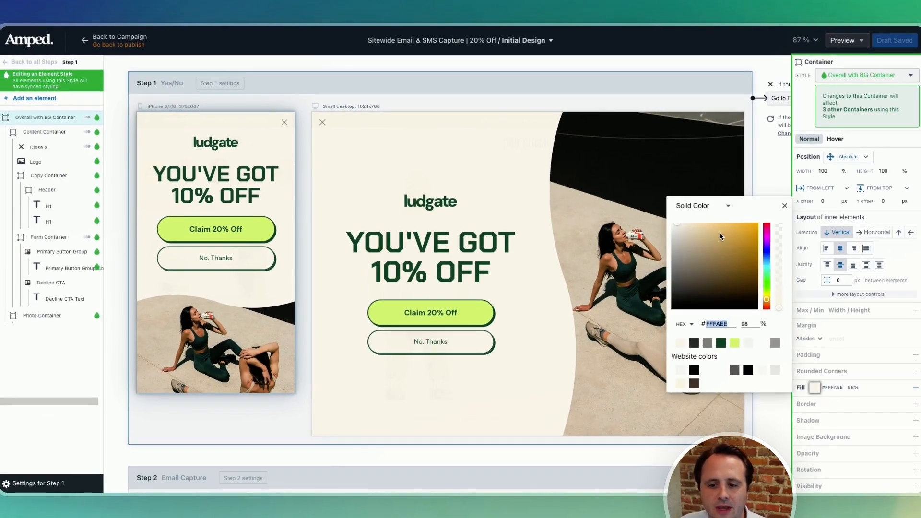
left_click_drag(766, 299, 767, 260)
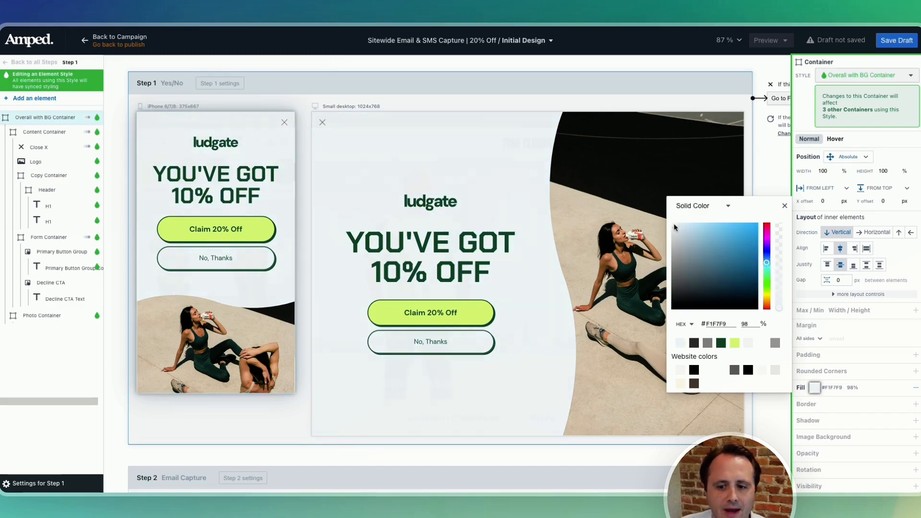
left_click_drag(675, 227, 673, 225)
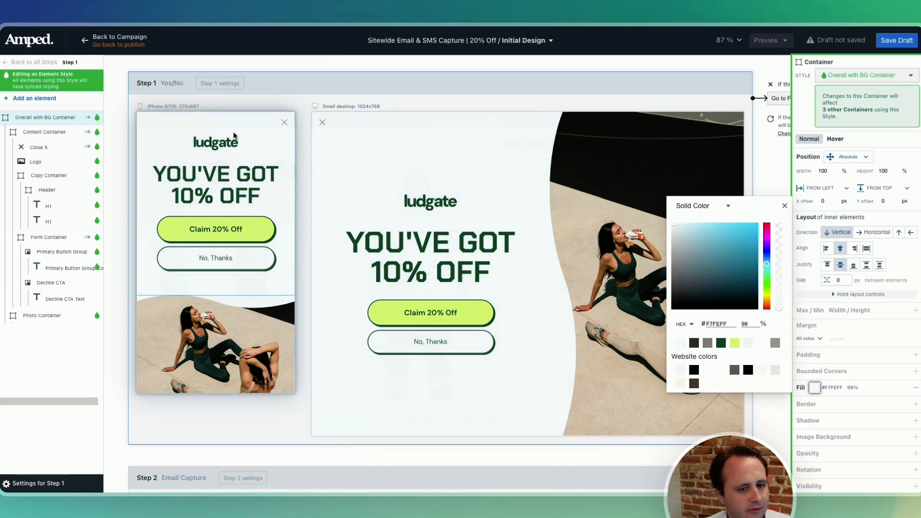
left_click(55, 122)
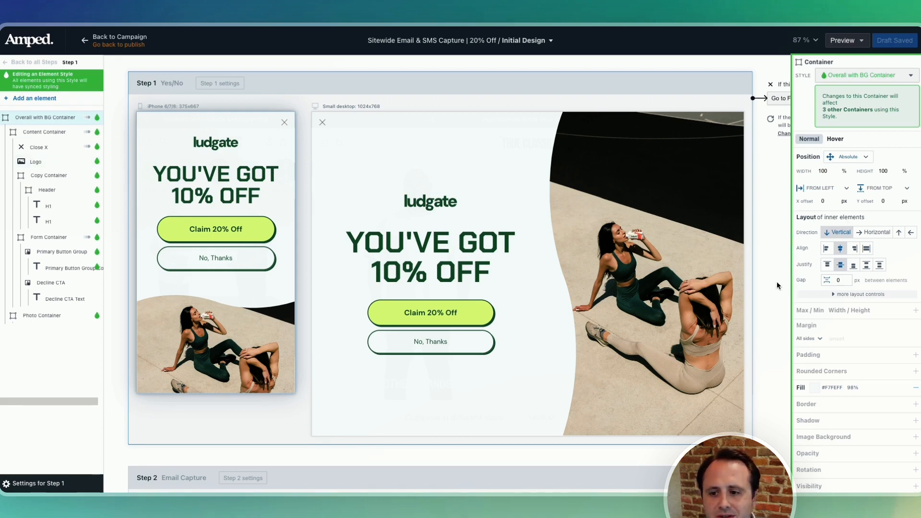
Inspect the Content and Photo Containers, and left-align the Content Container's inner elements in the mobile layout
left_click(16, 135)
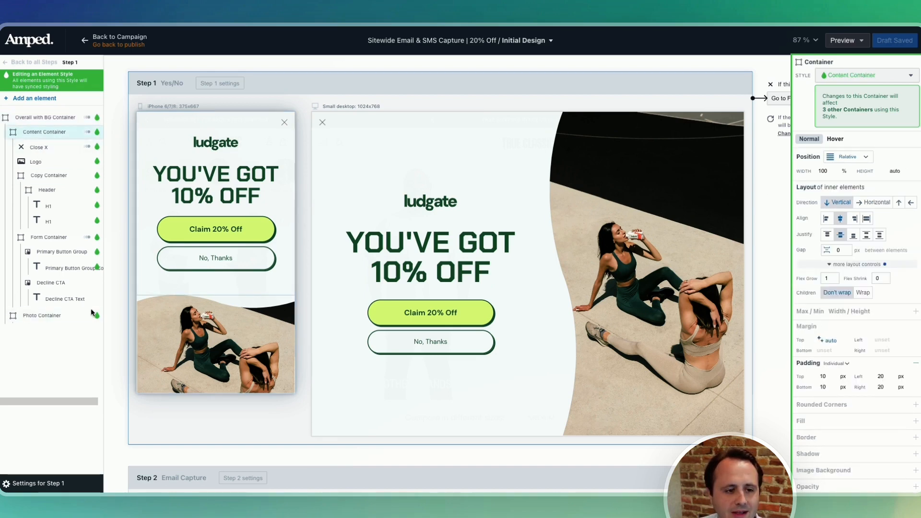
left_click(32, 316)
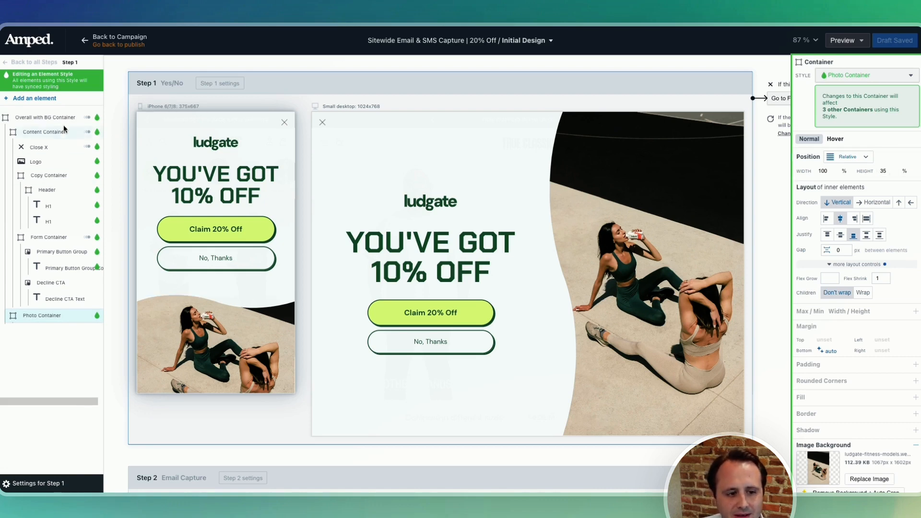
left_click(46, 132)
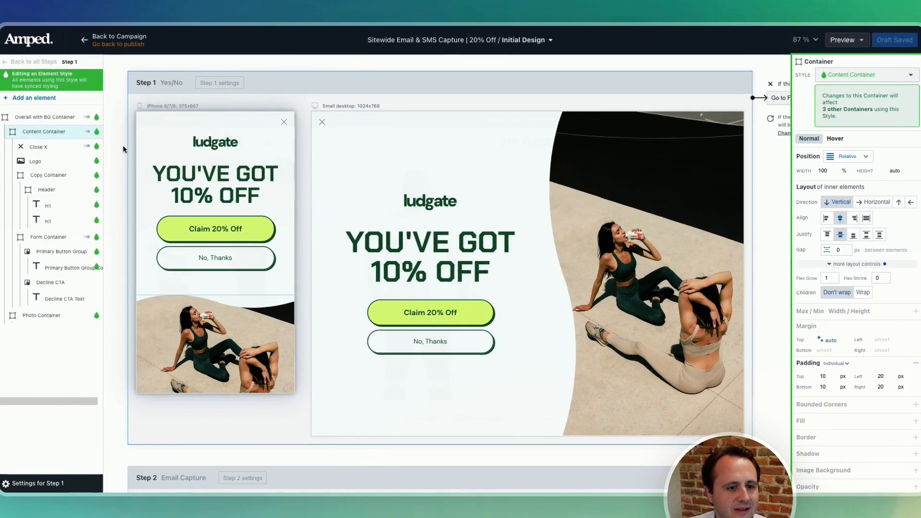
scroll(134, 150, "up", 5)
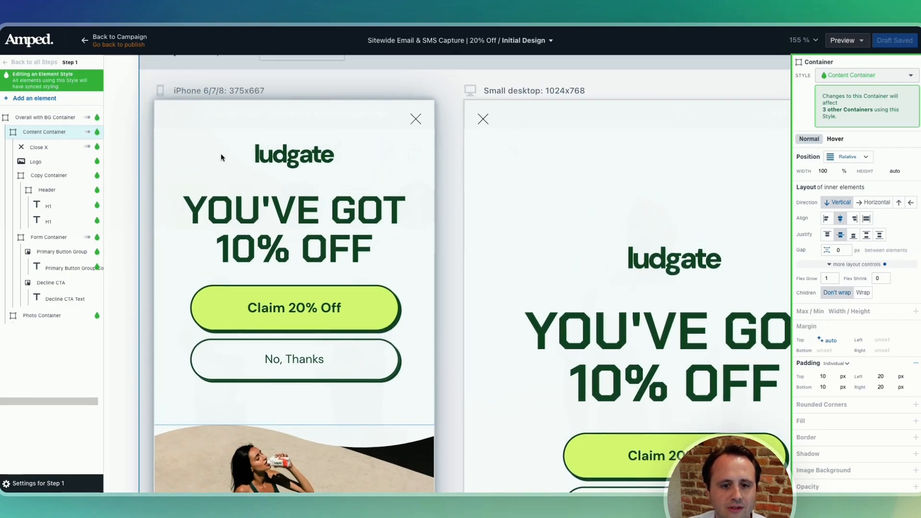
left_click(826, 218)
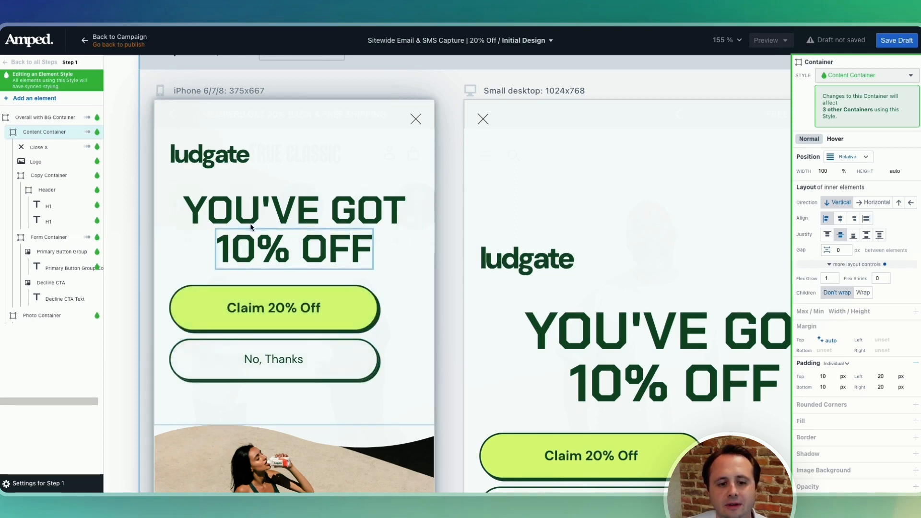
Left-align the two headline lines inside the Header container in Step 1's mobile layout
left_click(206, 245)
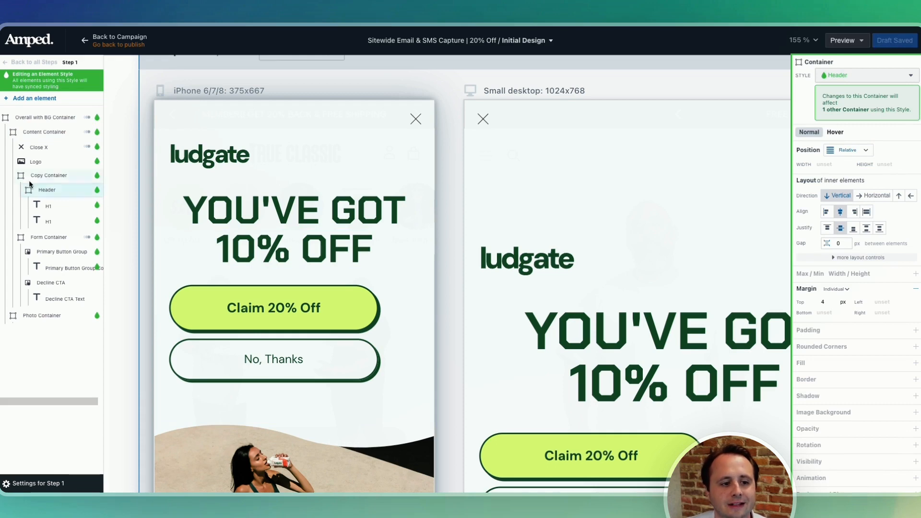
left_click(48, 176)
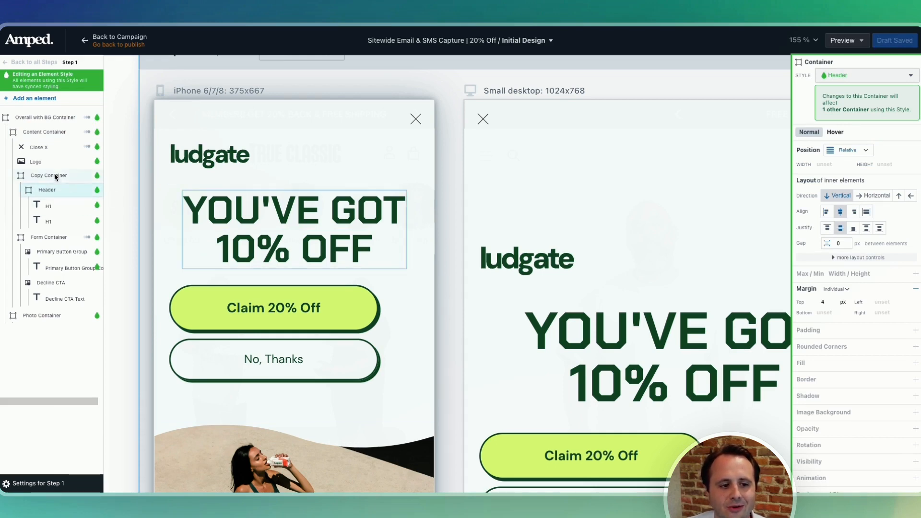
left_click(48, 190)
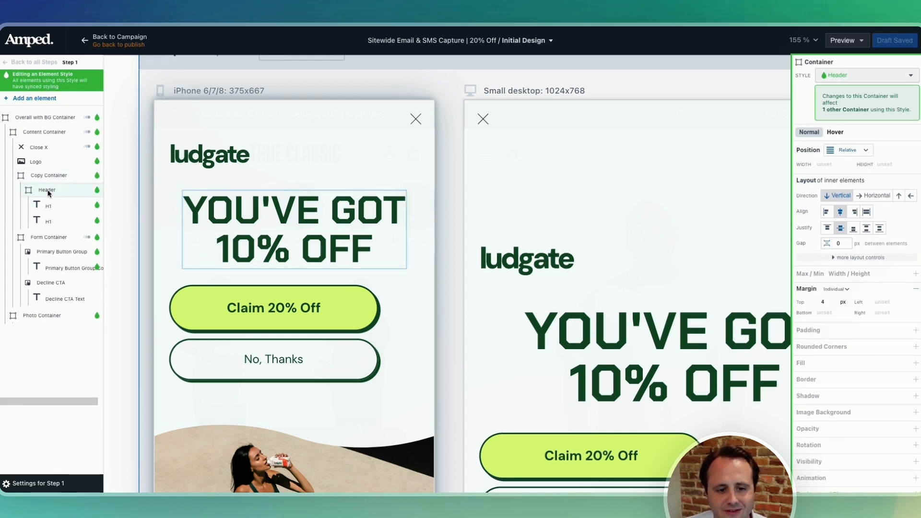
left_click(826, 213)
Left-align the inner elements of the Copy Container in the mobile layout and clear the selection
left_click(72, 179)
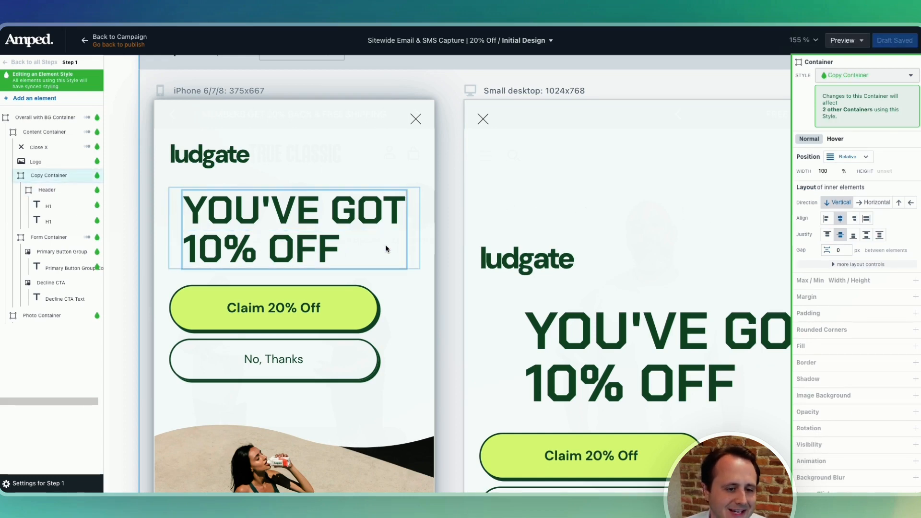
left_click(825, 219)
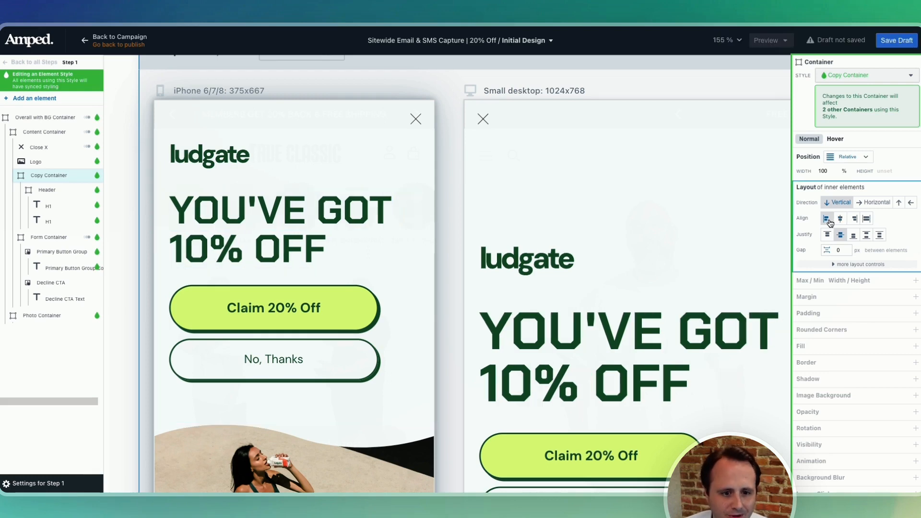
left_click(450, 253)
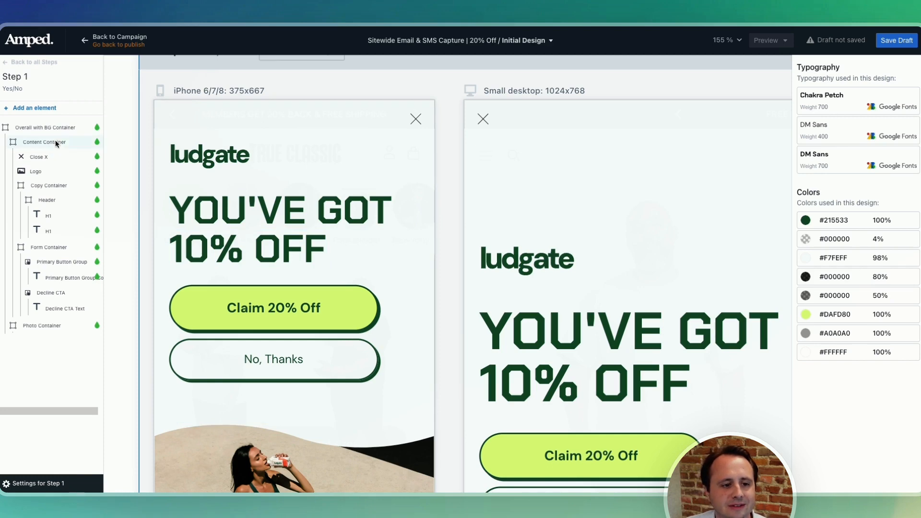
Try to arrange the two headline lines of Step 1's Header container horizontally instead of vertically
left_click(69, 127)
left_click(228, 236)
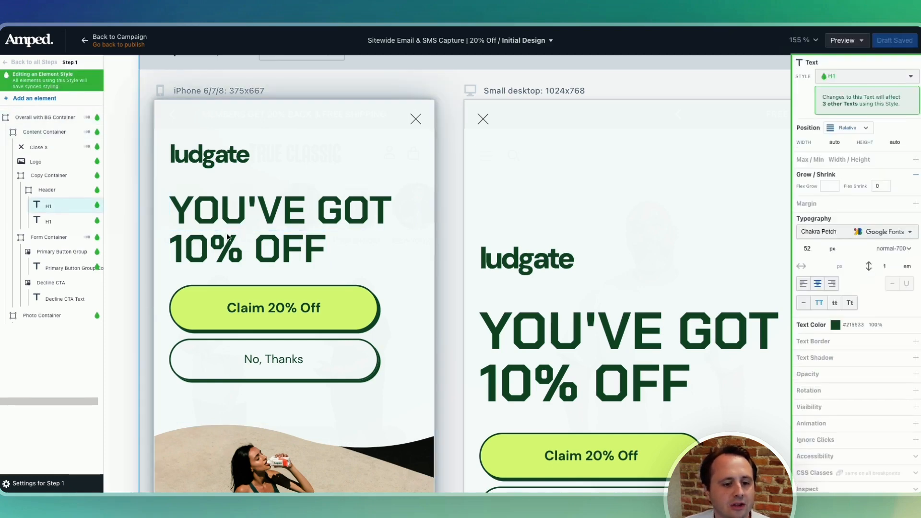
left_click(51, 191)
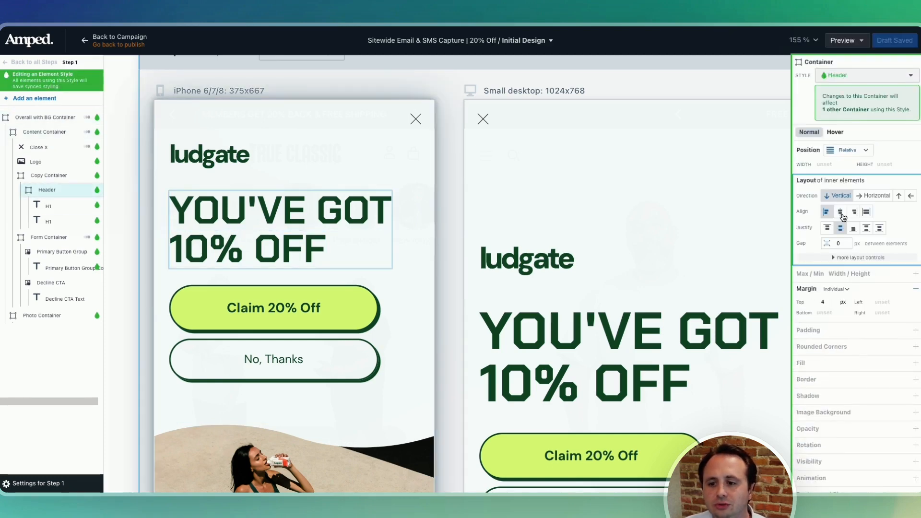
left_click(867, 200)
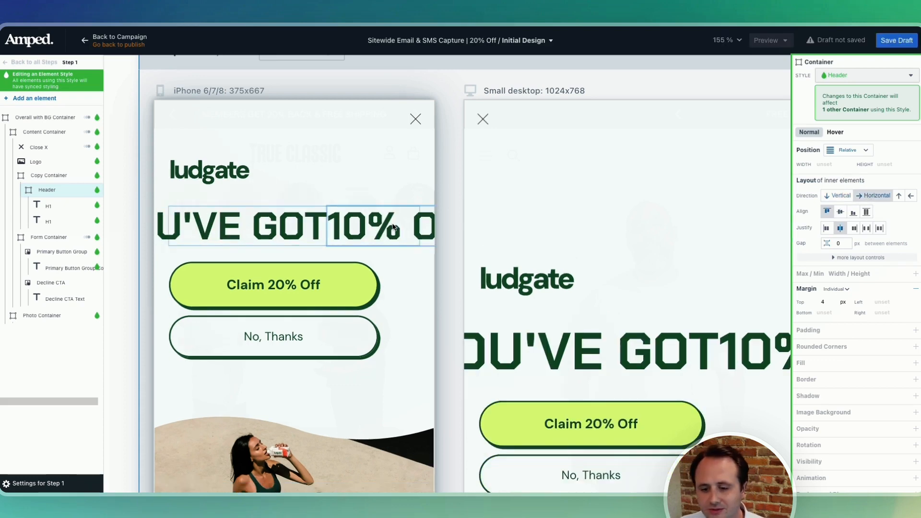
left_click(441, 221)
Undo the Header direction change, the left alignments and the last background color change, and save the draft
key("super+z")
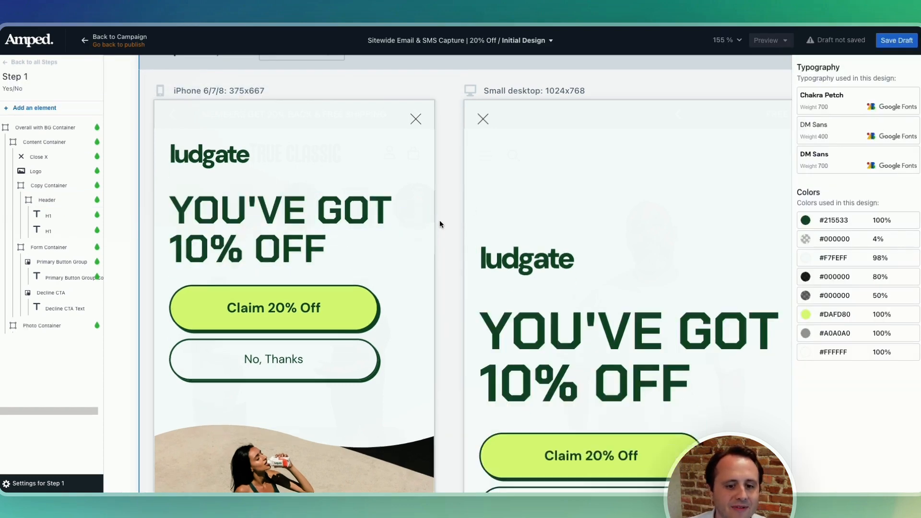
key("super+z")
key("super+z")
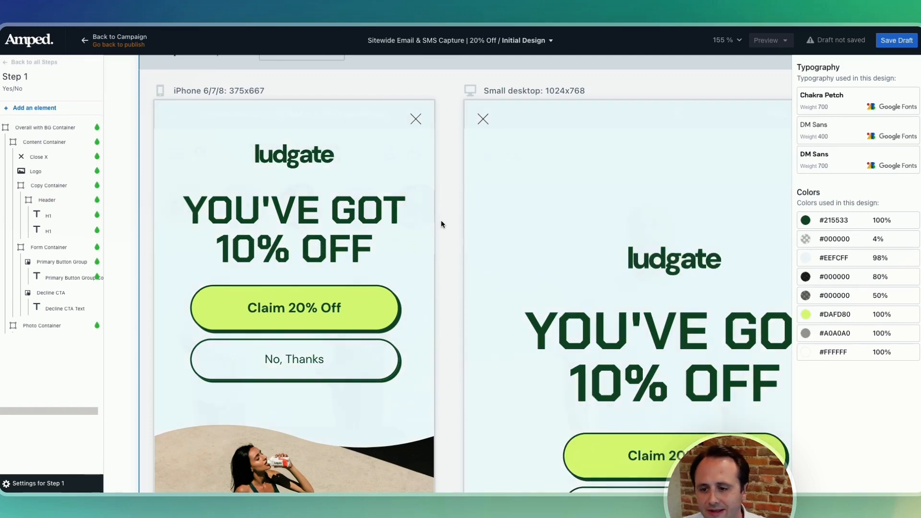
left_click(401, 213)
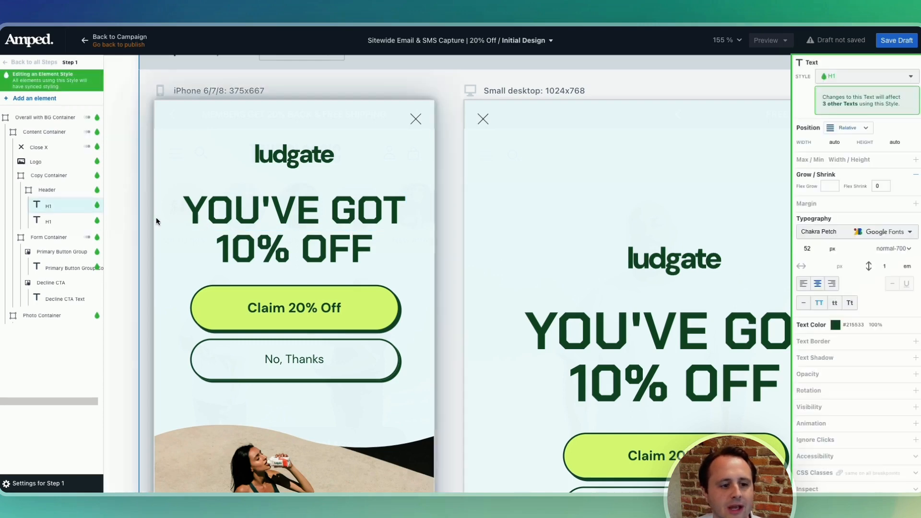
key("super+s")
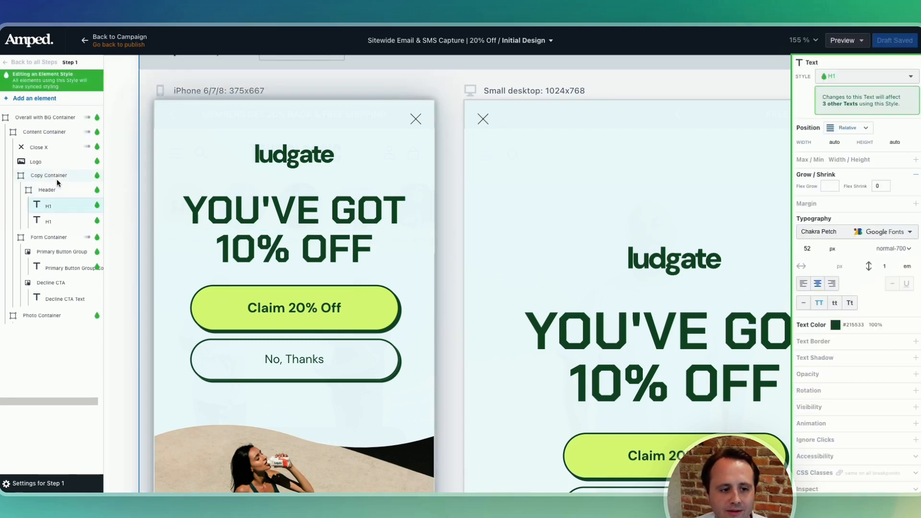
Add a text element between the two headline lines in the Header container and delete it
left_click(33, 100)
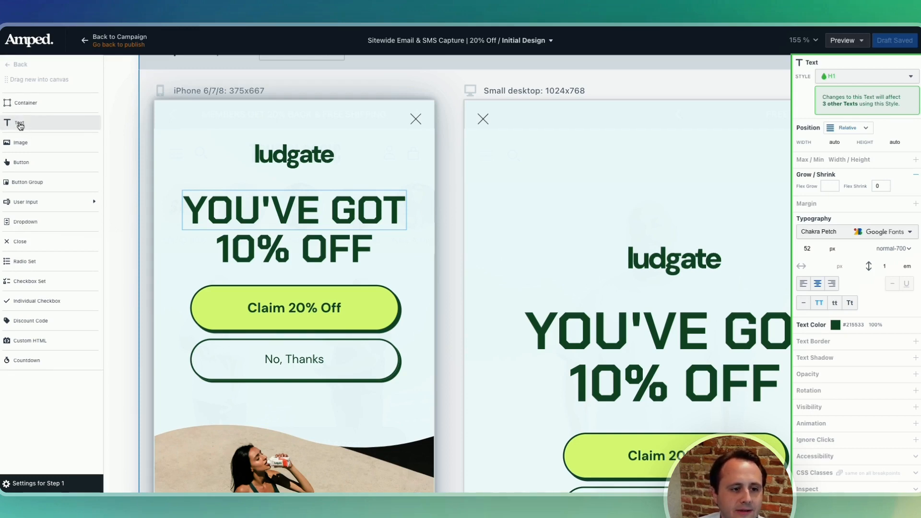
left_click_drag(19, 126, 282, 225)
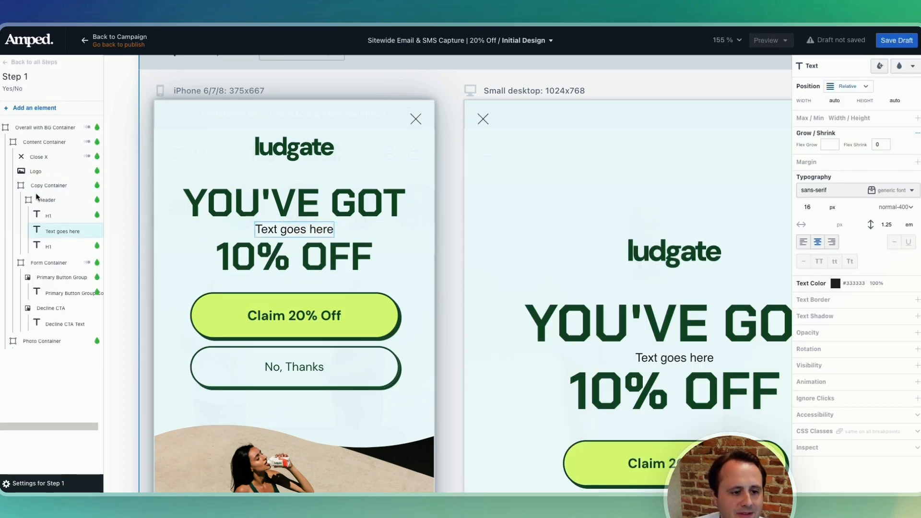
key("Delete")
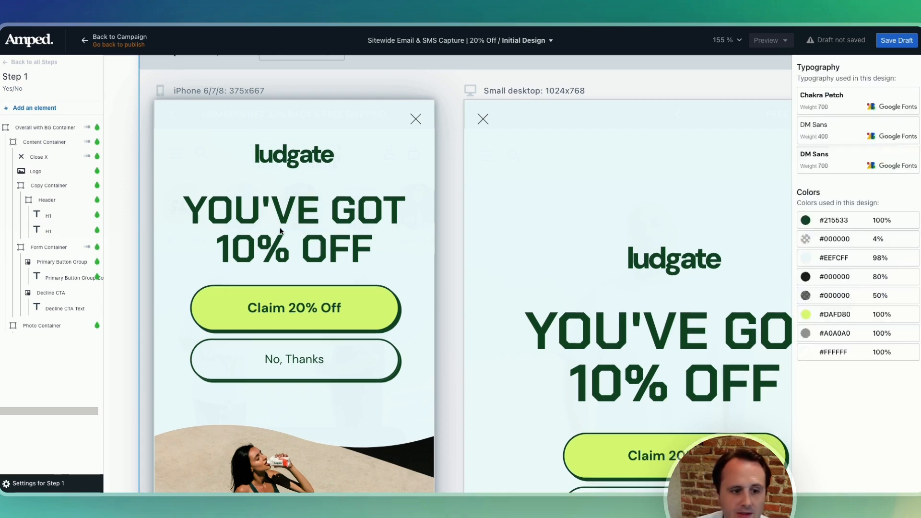
Duplicate the "YOU'VE GOT" headline line, move the copy up one place in the Header container, and delete it
left_click(281, 230)
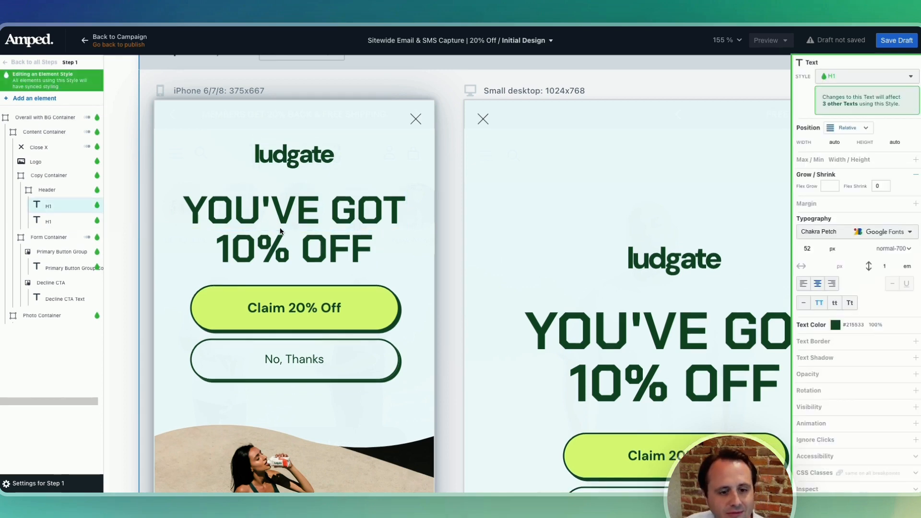
key("ctrl+d")
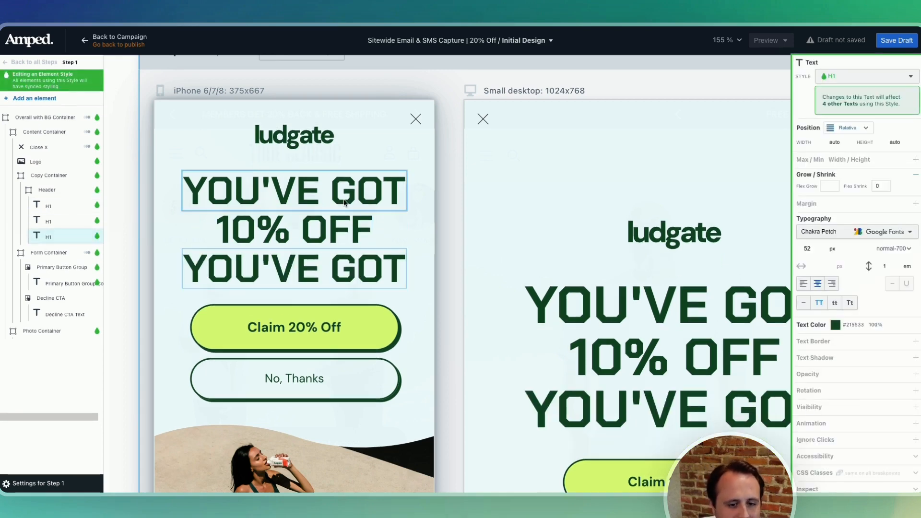
left_click_drag(55, 237, 55, 221)
key("Delete")
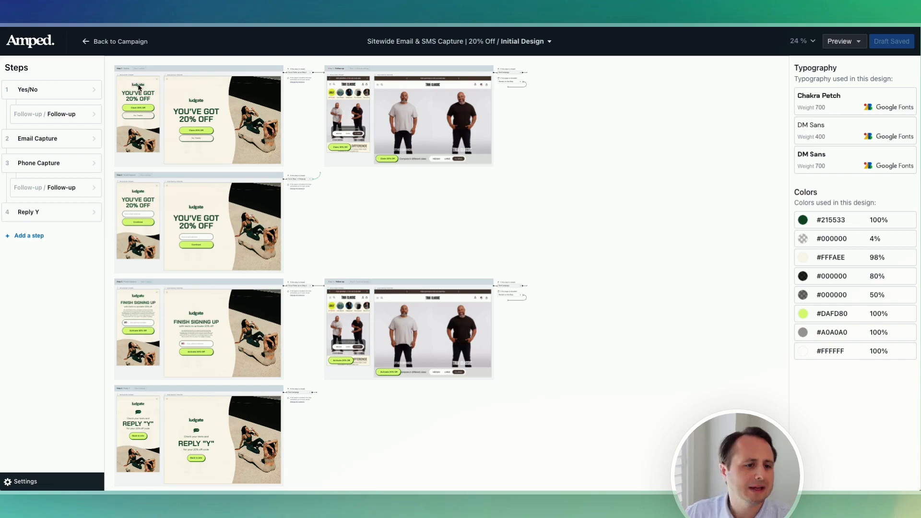
Replace the Ludgate logo image in Step 1 with trueclassic.svg from Downloads and save the draft
left_click(138, 85)
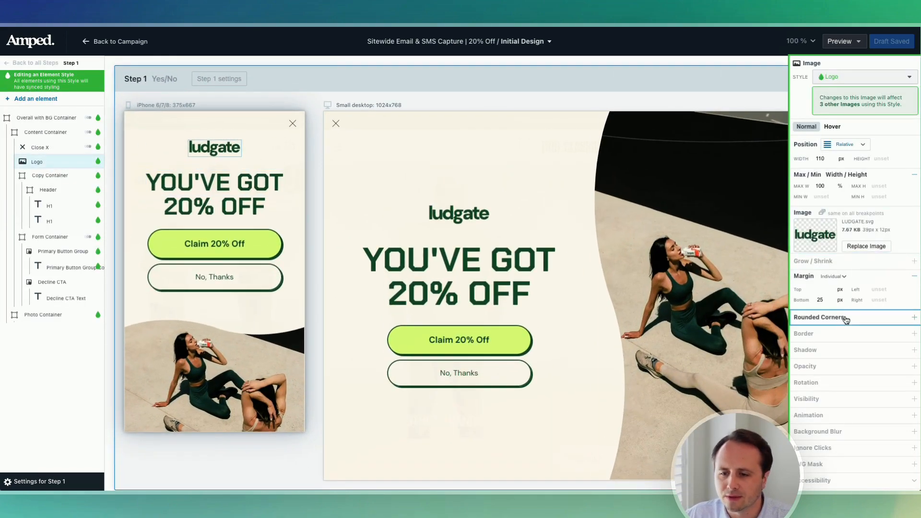
left_click(878, 251)
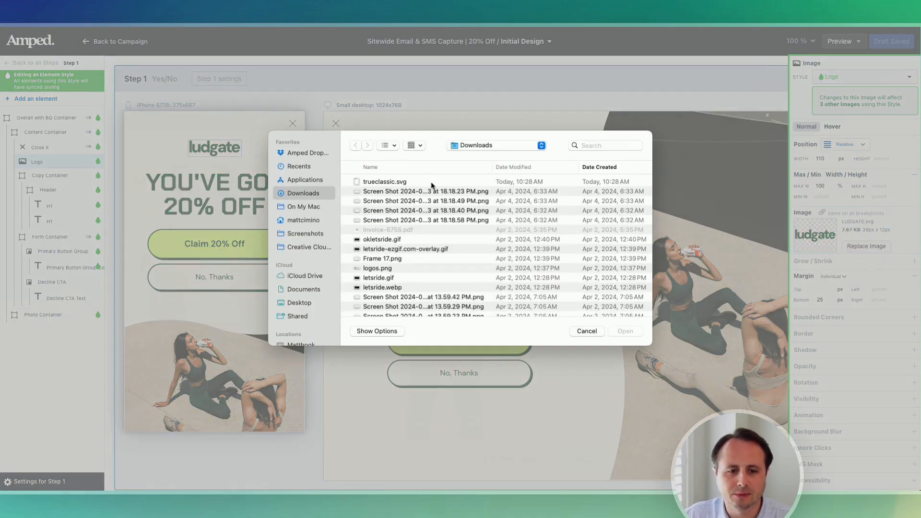
left_click(430, 182)
left_click(626, 331)
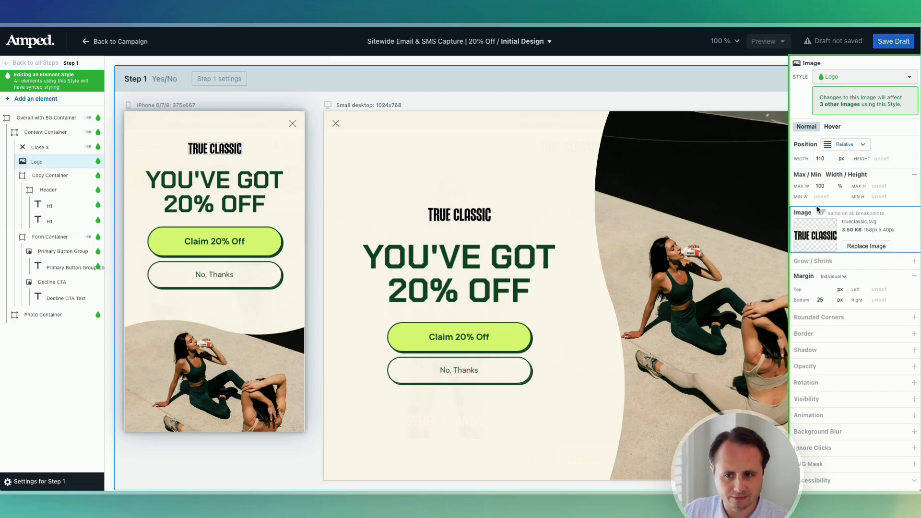
key("super+s")
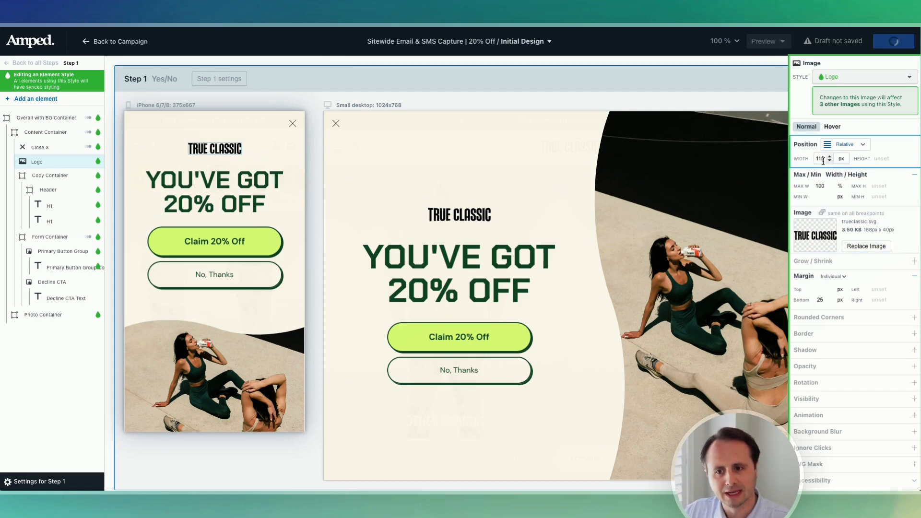
Inspect the logo in the small desktop layout and set its width in the mobile layout to 140 px
left_click(534, 222)
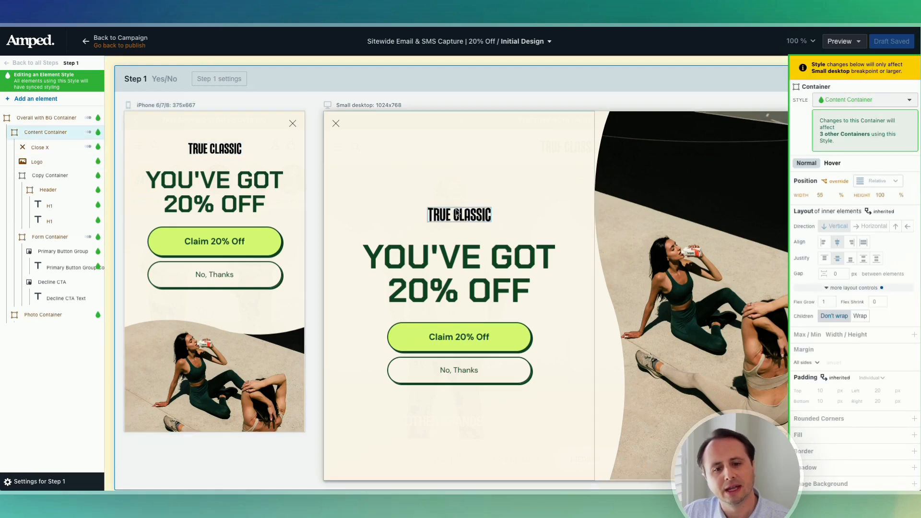
left_click(472, 216)
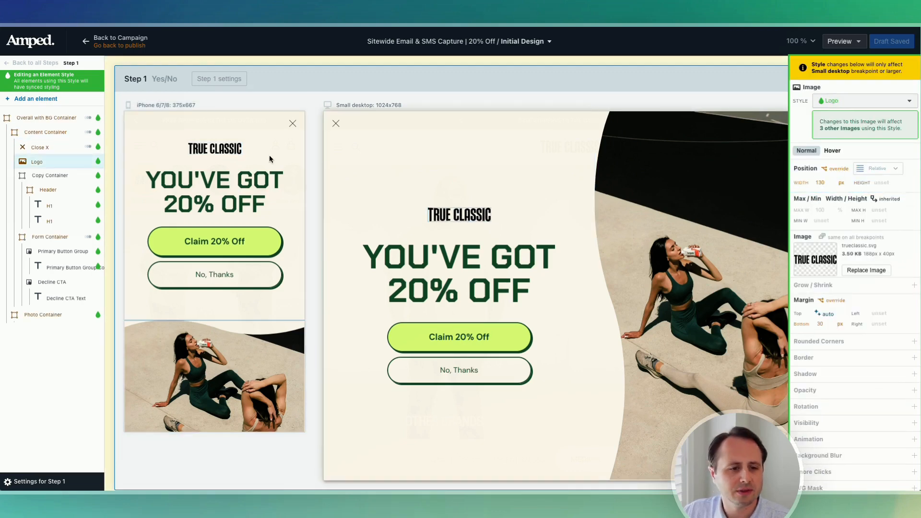
left_click(214, 148)
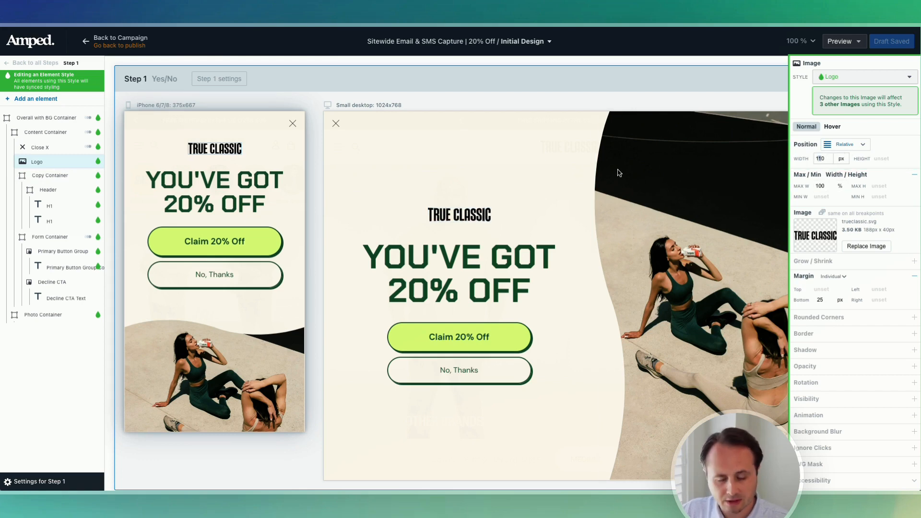
type("4")
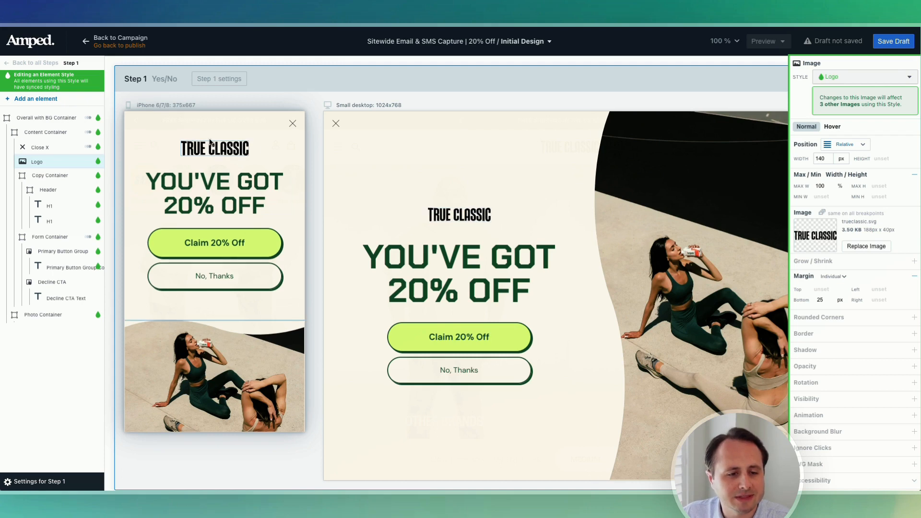
Set the logo's width to 160 px in Step 1's small desktop layout and save the draft
left_click(472, 216)
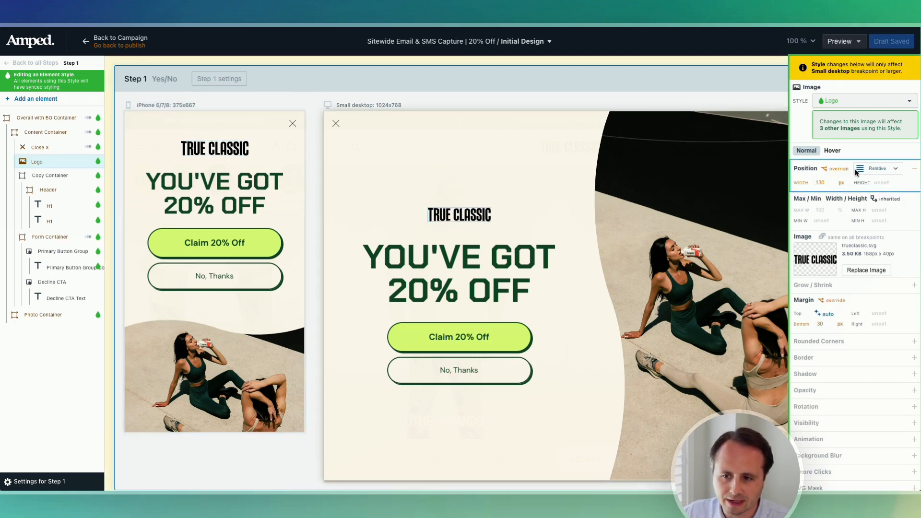
left_click(914, 168)
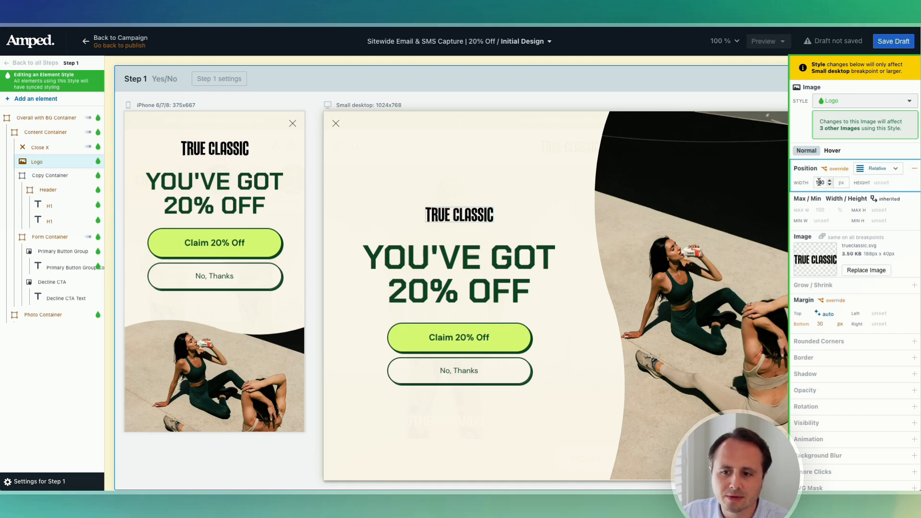
key("Return")
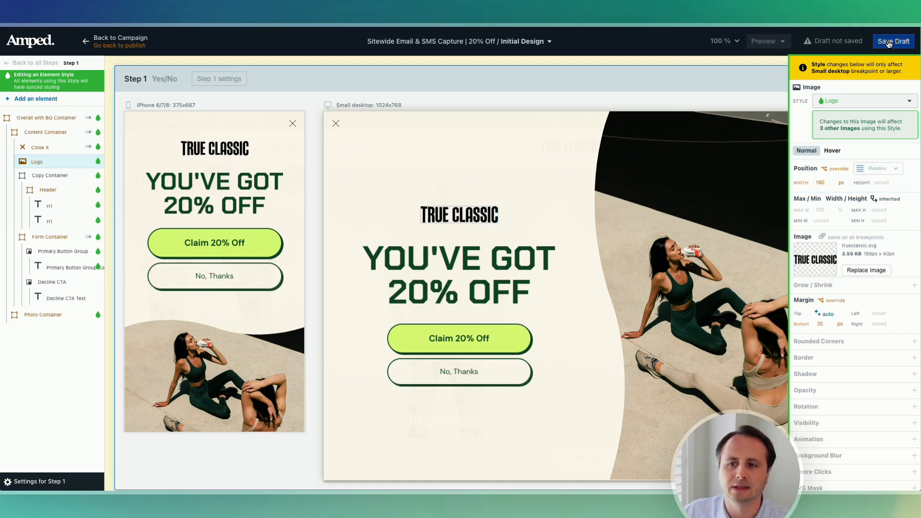
Compare the style settings of the mobile Logo with those of the Decline CTA button group
left_click(233, 154)
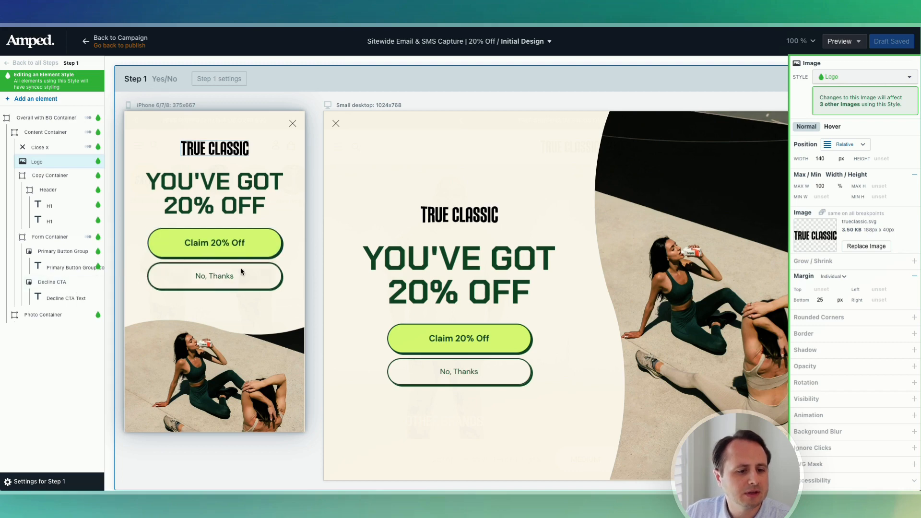
left_click(161, 282)
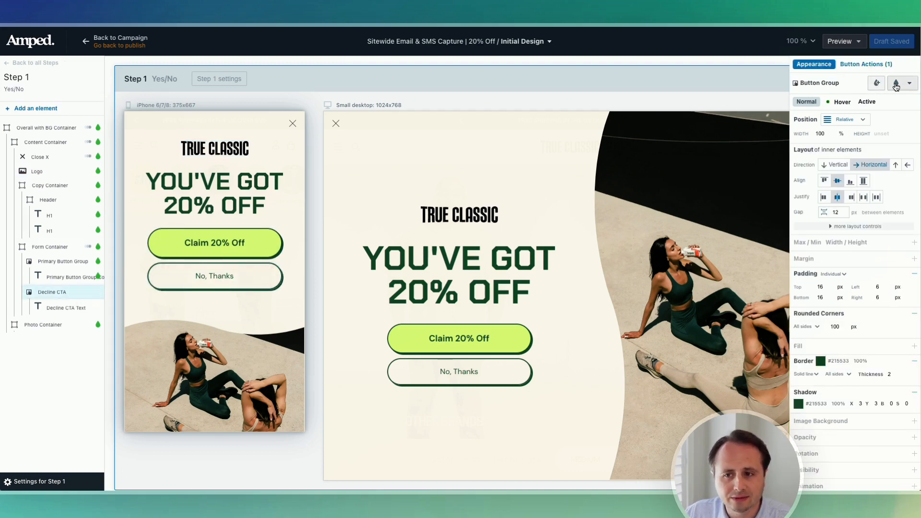
left_click(203, 152)
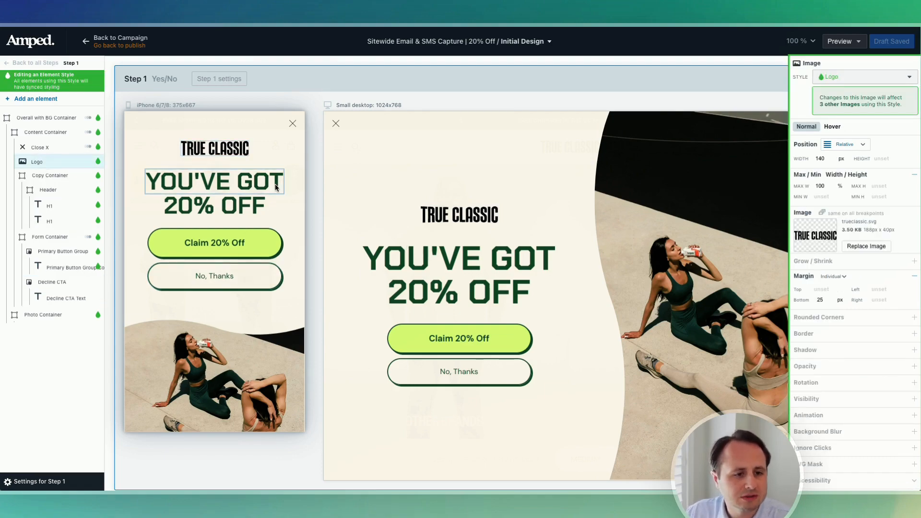
Review the replaced logo in the mobile and desktop layouts across the campaign's steps, and select Step 1's mobile logo
scroll(275, 188, "down", 5)
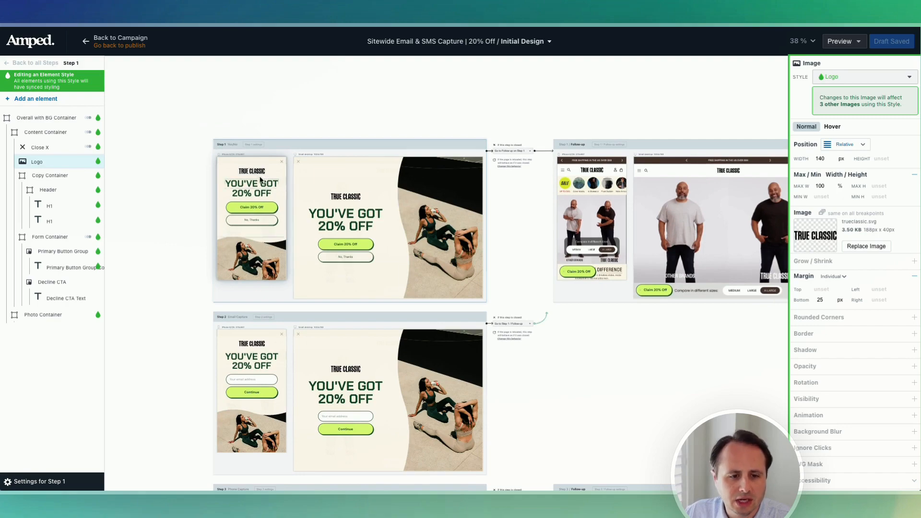
scroll(260, 180, "up", 5)
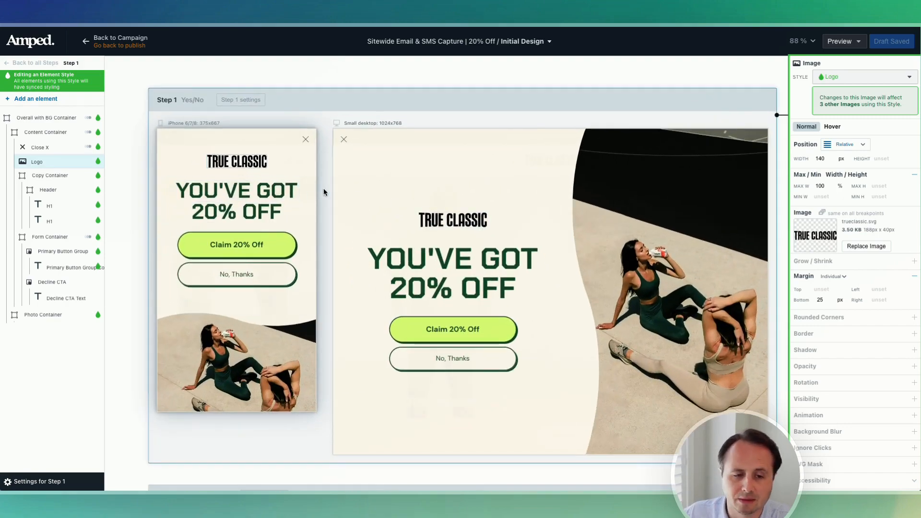
scroll(321, 198, "down", 5)
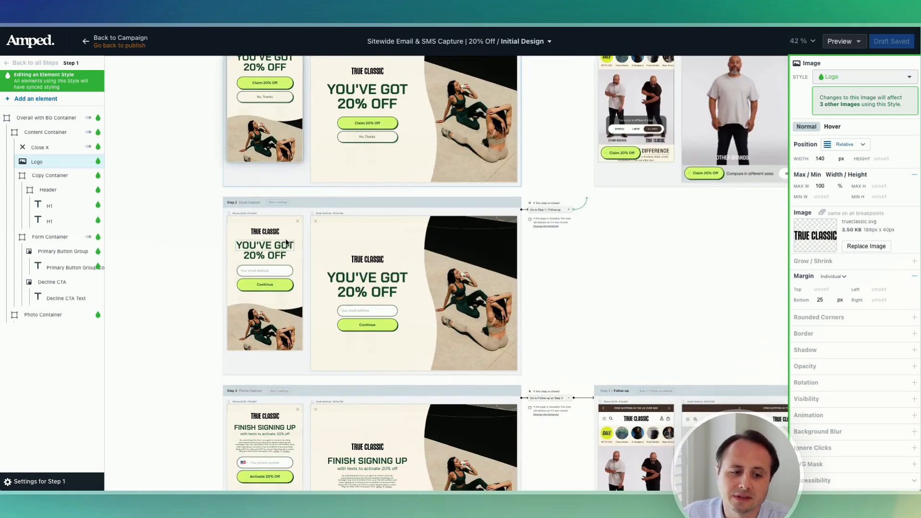
scroll(286, 241, "up", 5)
key("Escape")
scroll(284, 232, "down", 5)
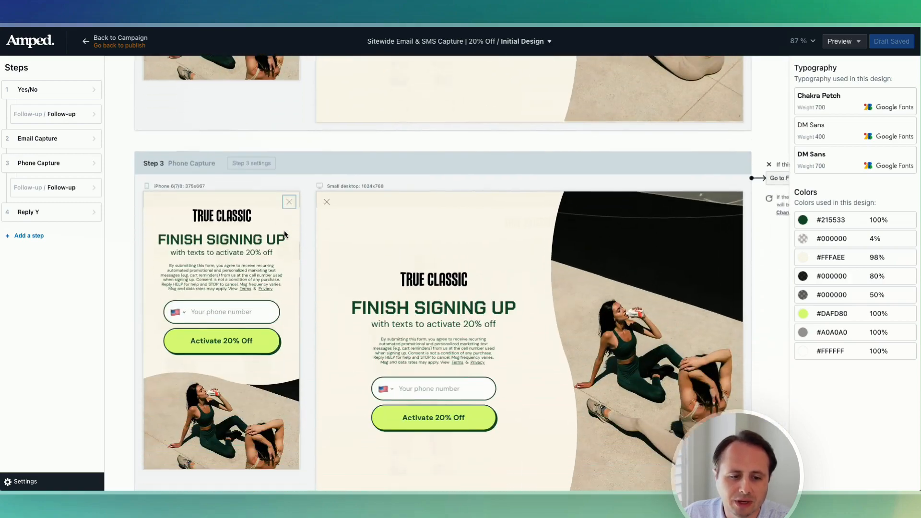
scroll(284, 232, "down", 5)
scroll(280, 234, "up", 6)
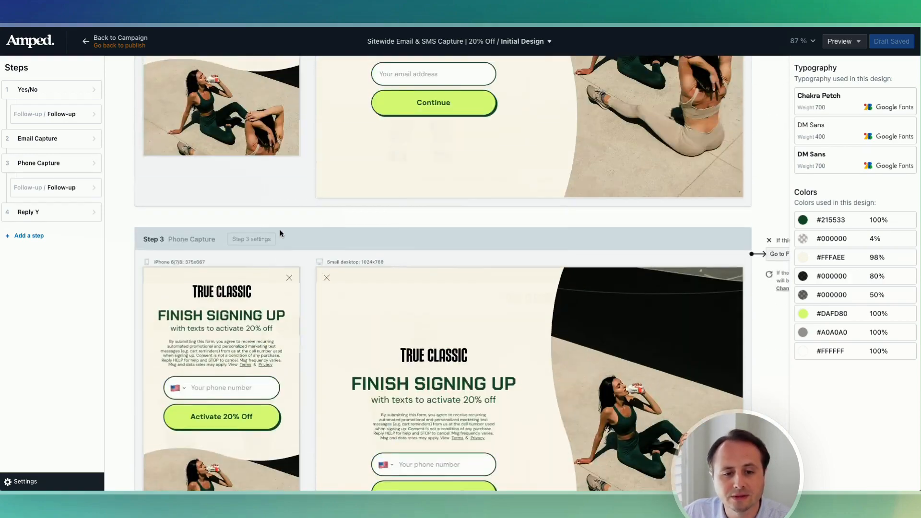
scroll(280, 229, "up", 8)
scroll(280, 229, "down", 3)
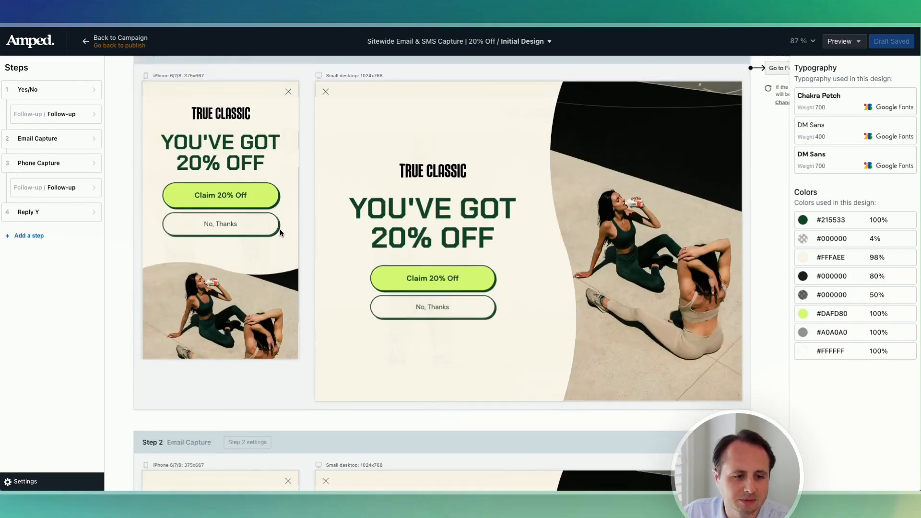
scroll(216, 110, "down", 5)
scroll(216, 110, "up", 6)
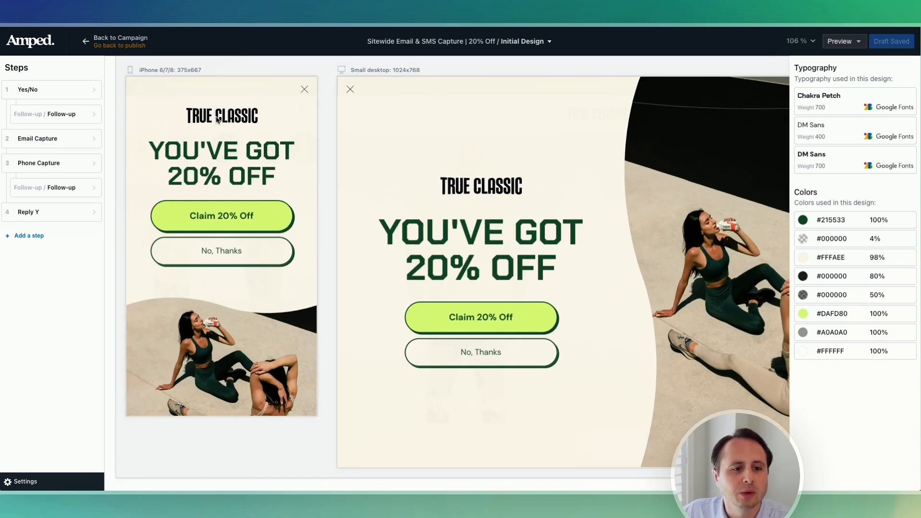
left_click(216, 119)
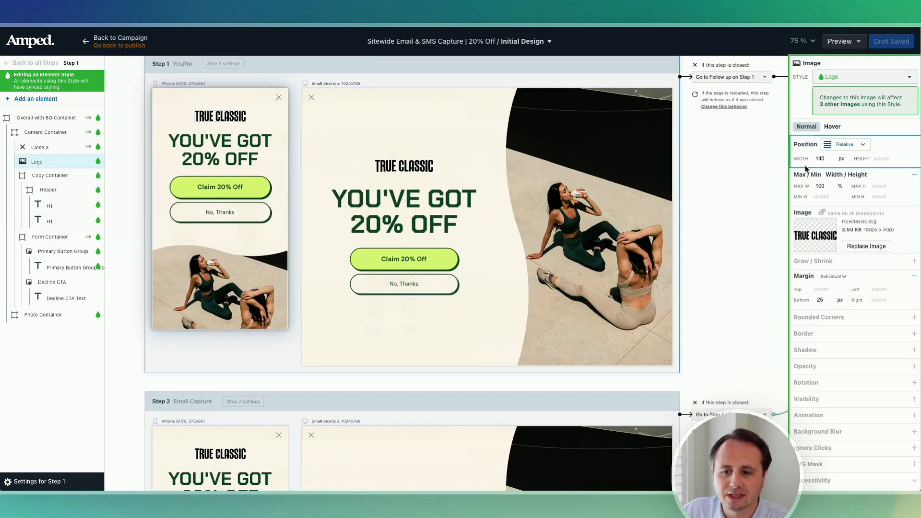
Try a purple text color on the mobile H1 headline in Step 1, and undo the color change
left_click(244, 146)
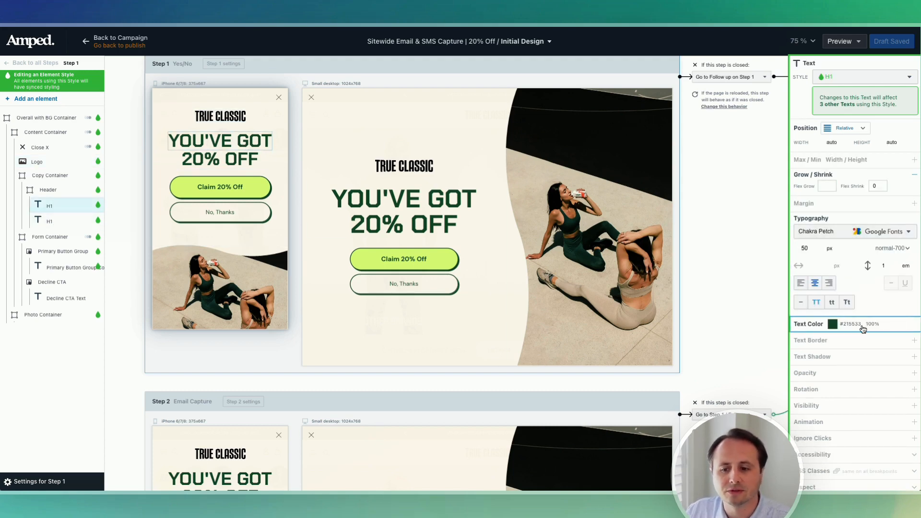
left_click(833, 323)
left_click(764, 183)
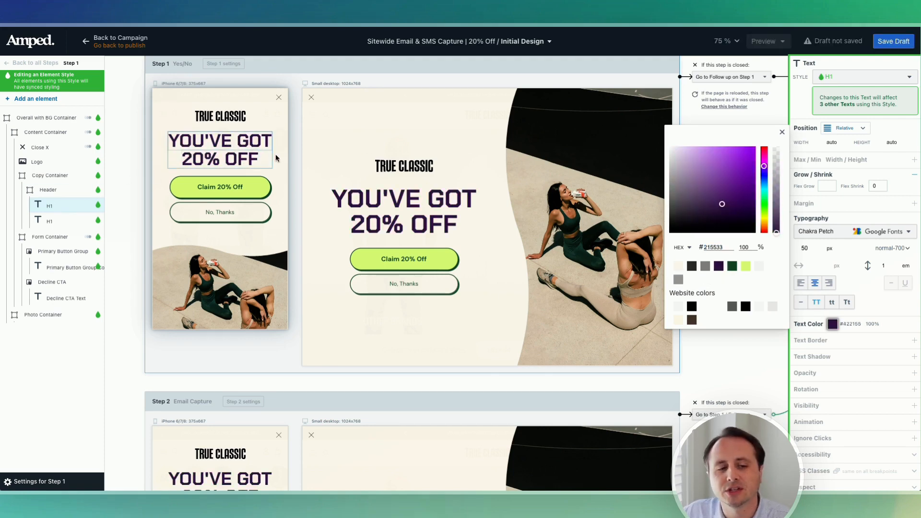
left_click(296, 148)
key("ctrl+z")
scroll(224, 133, "up", 2)
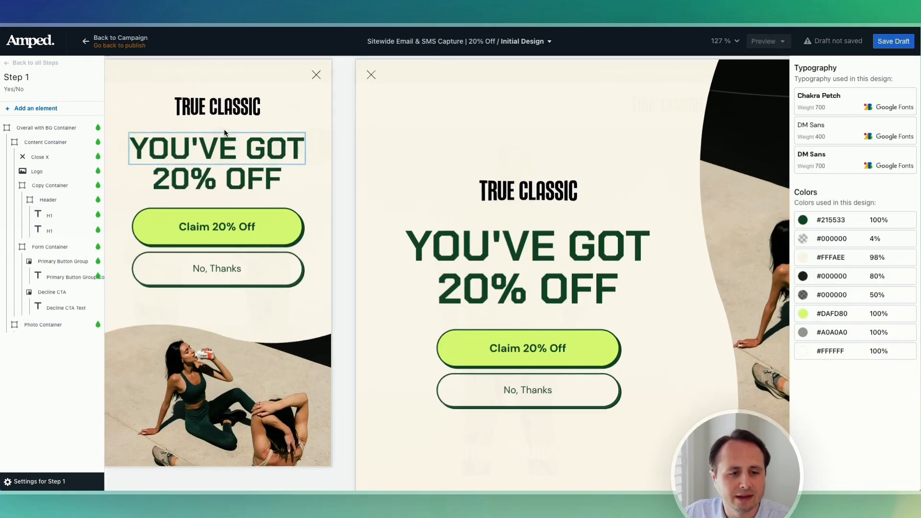
scroll(223, 129, "down", 1)
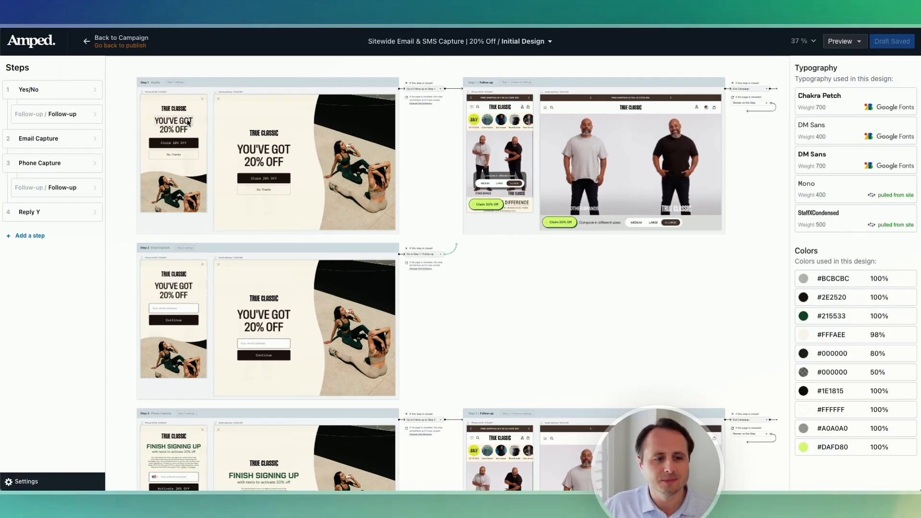
Compare the H1 style settings of the mobile headlines in Step 1 and Step 2
scroll(187, 122, "up", 3)
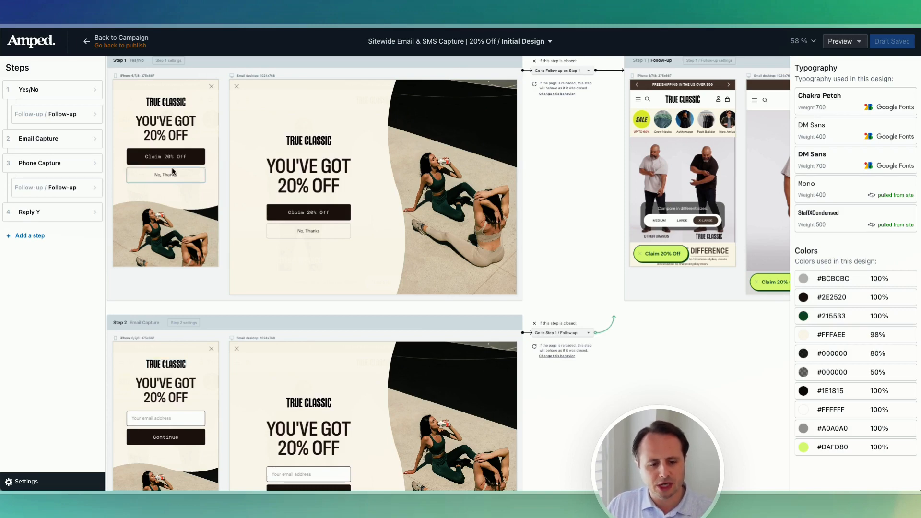
left_click(166, 135)
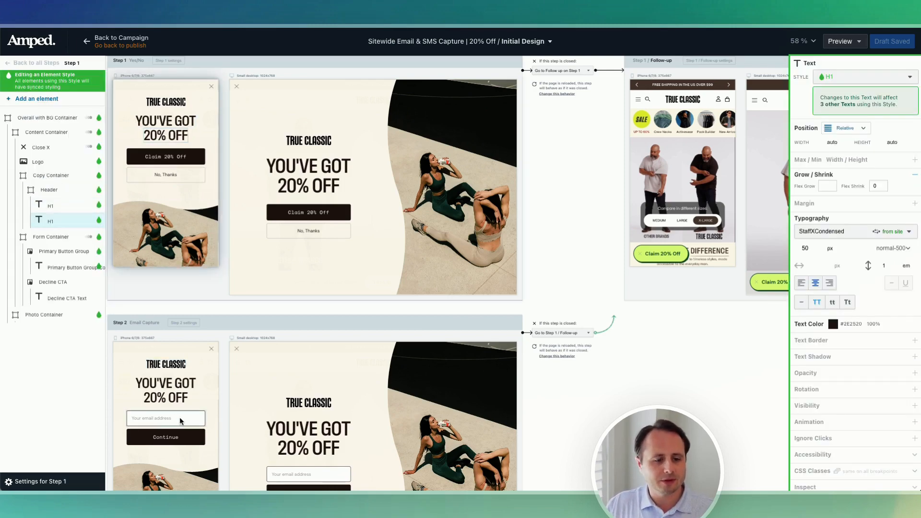
left_click(181, 421)
left_click(175, 397)
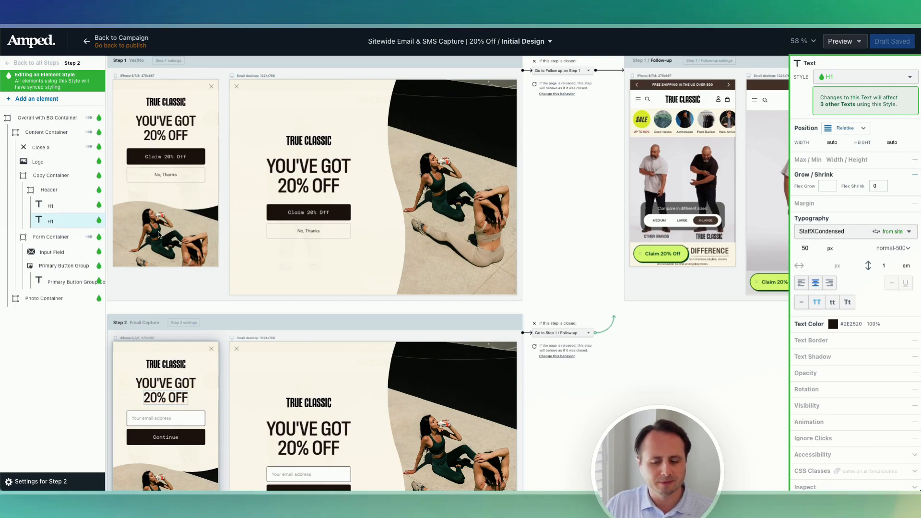
scroll(159, 235, "down", 5)
scroll(139, 138, "up", 8)
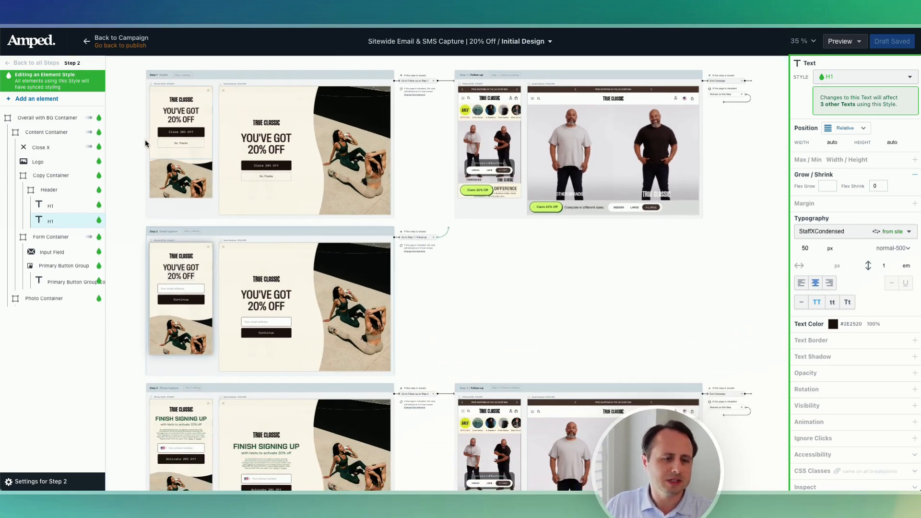
scroll(140, 138, "down", 2)
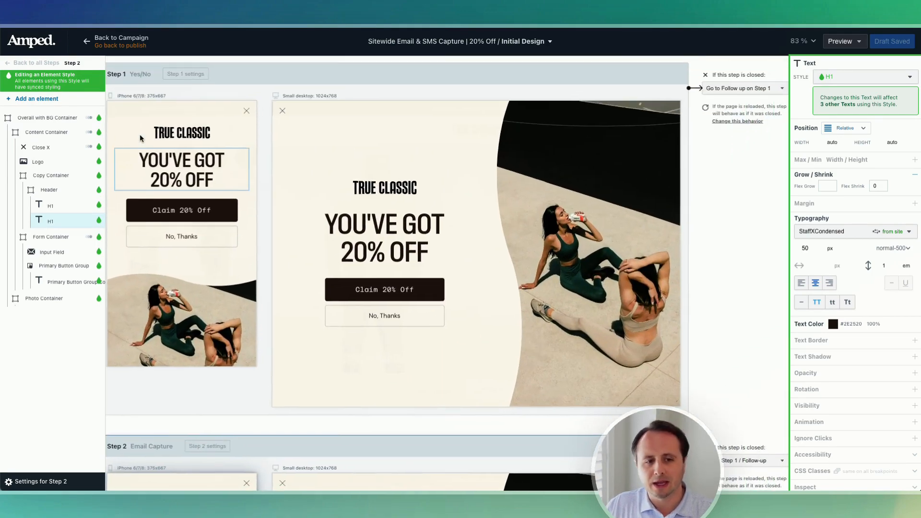
Review the restyled headlines and buttons in the mobile and desktop layouts from Step 1 through Step 4
key("Escape")
scroll(229, 192, "down", 1)
scroll(229, 192, "down", 10)
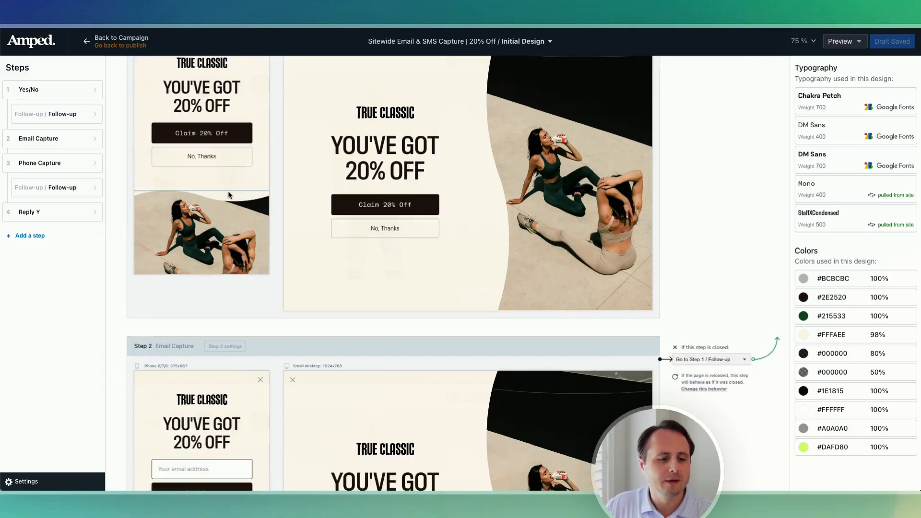
scroll(228, 194, "down", 10)
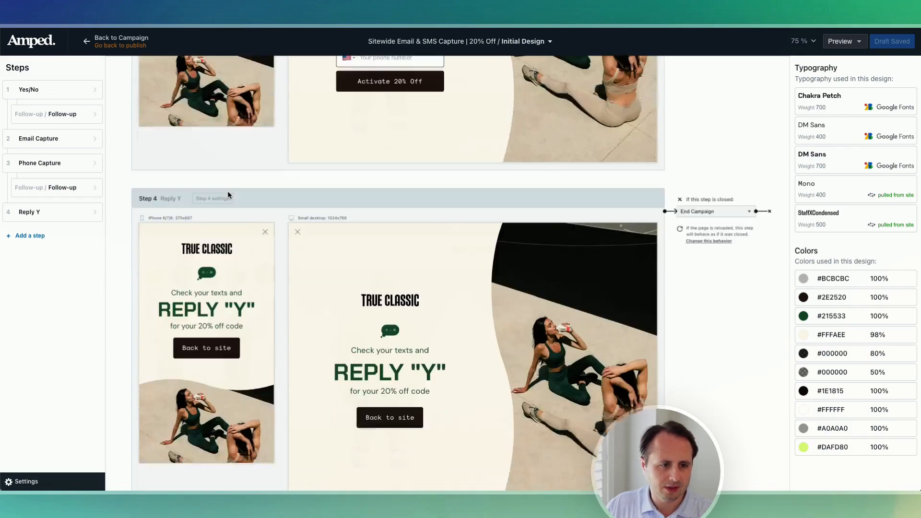
scroll(228, 194, "up", 20)
scroll(228, 194, "up", 5)
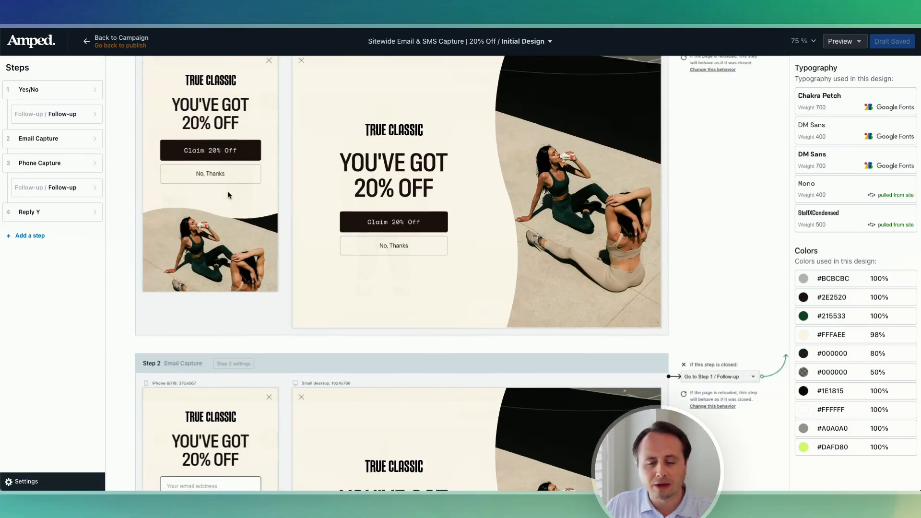
scroll(228, 194, "down", 2)
scroll(228, 194, "down", 3)
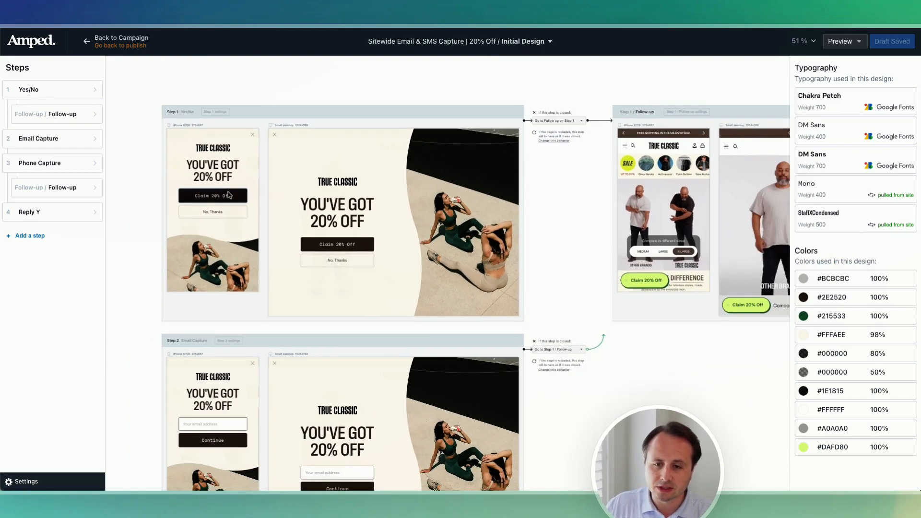
scroll(228, 194, "up", 6)
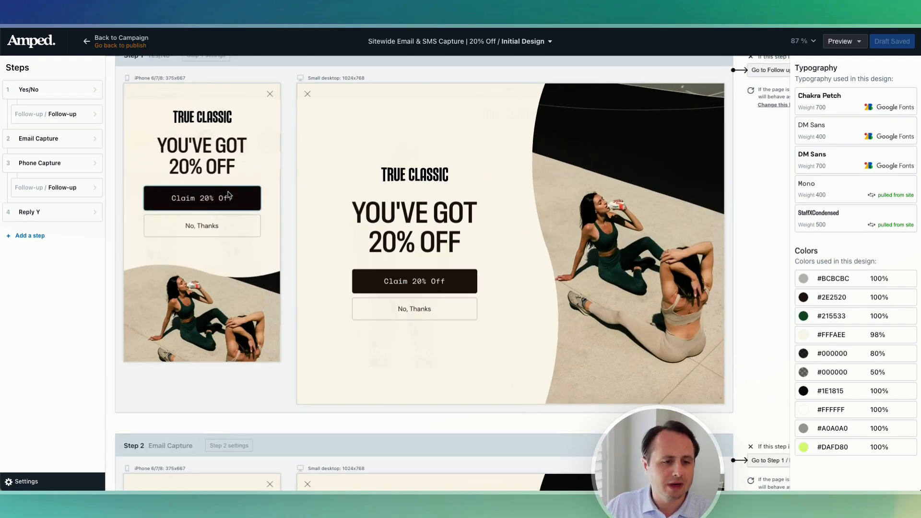
scroll(229, 195, "down", 3)
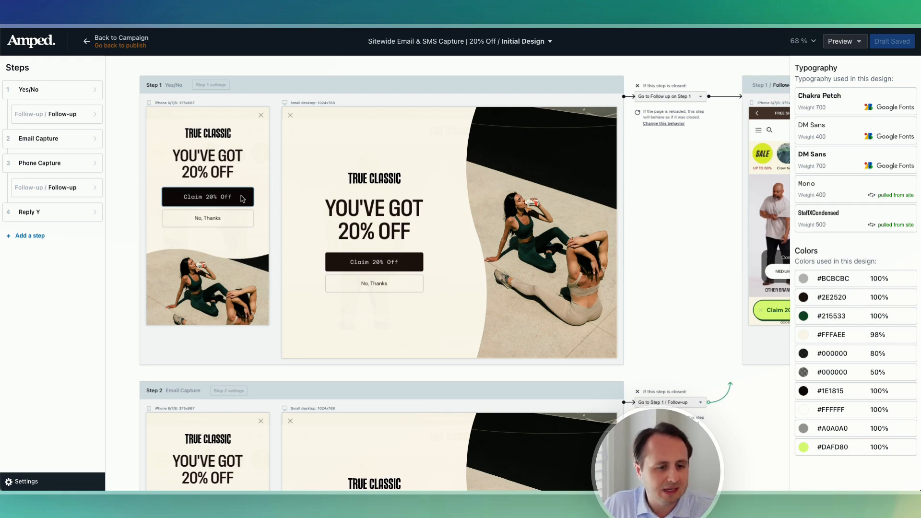
Examine the Step 1 follow-up layouts and inspect the 2nd Chance Container's settings in the mobile layout
scroll(440, 192, "right", 10)
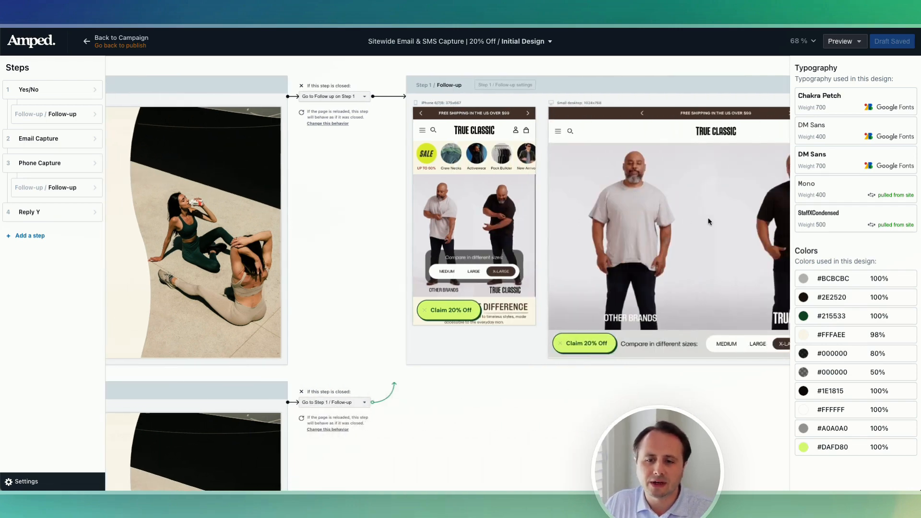
scroll(362, 192, "down", 5)
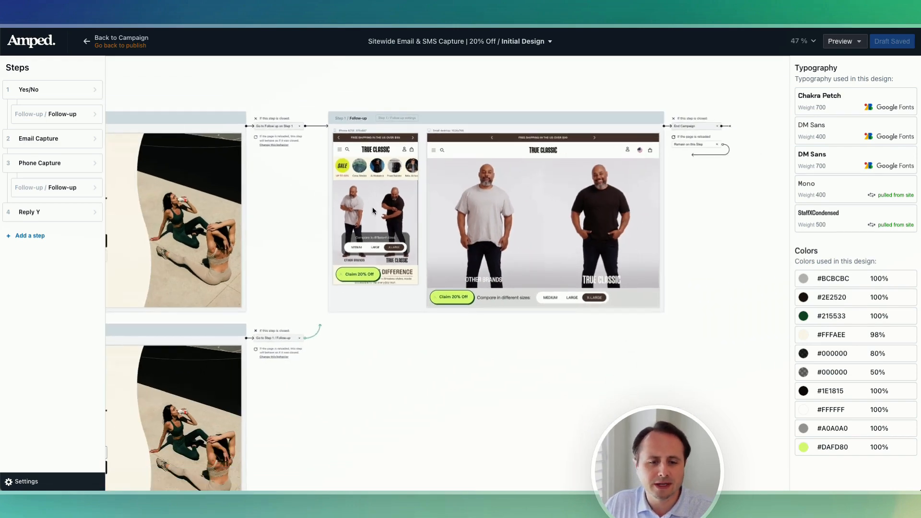
scroll(374, 203, "up", 8)
left_click(381, 211)
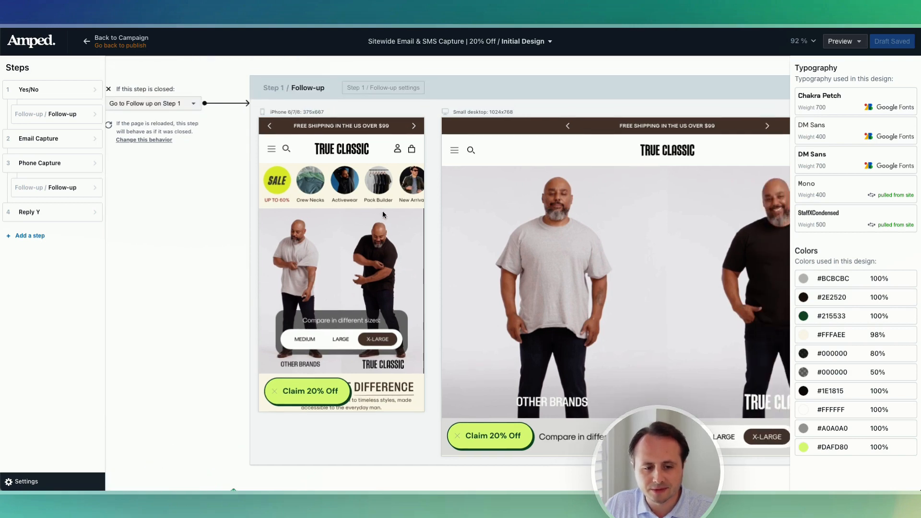
scroll(343, 241, "right", 3)
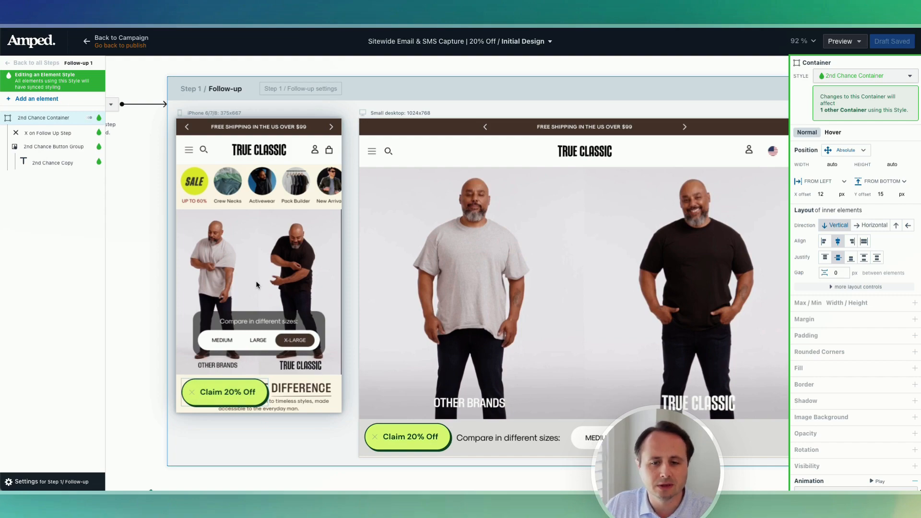
scroll(251, 290, "down", 5)
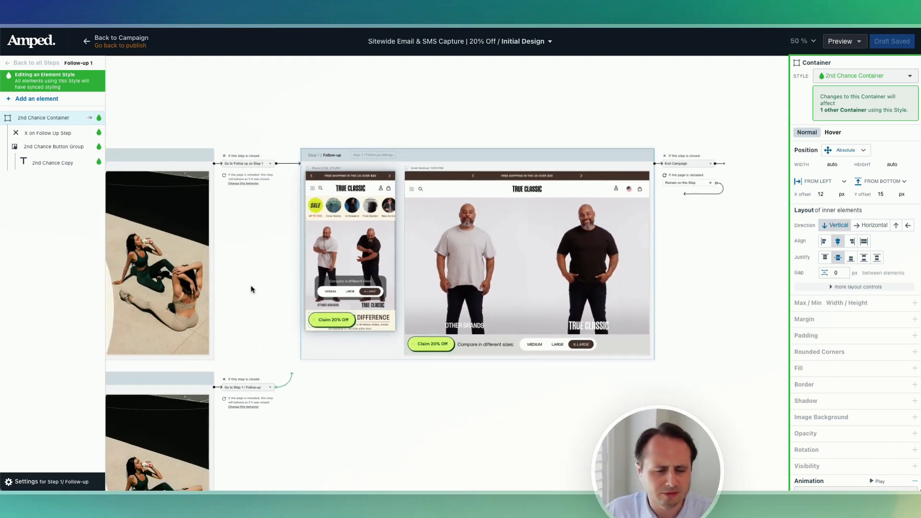
Examine how Step 1 behaves when it is closed or the page is reloaded, and the link to its follow-up
scroll(252, 289, "up", 2)
scroll(236, 88, "up", 10)
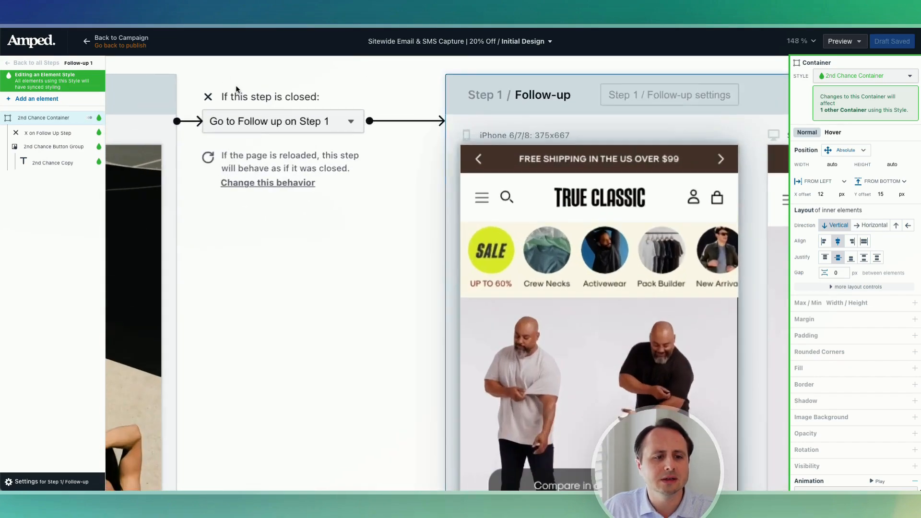
left_click(274, 132)
scroll(272, 160, "down", 10)
scroll(272, 162, "down", 6)
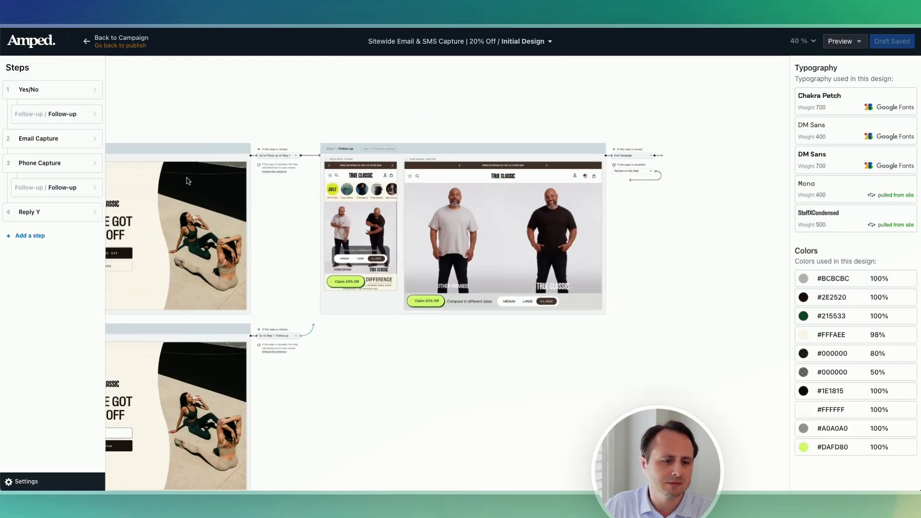
scroll(483, 154, "up", 10)
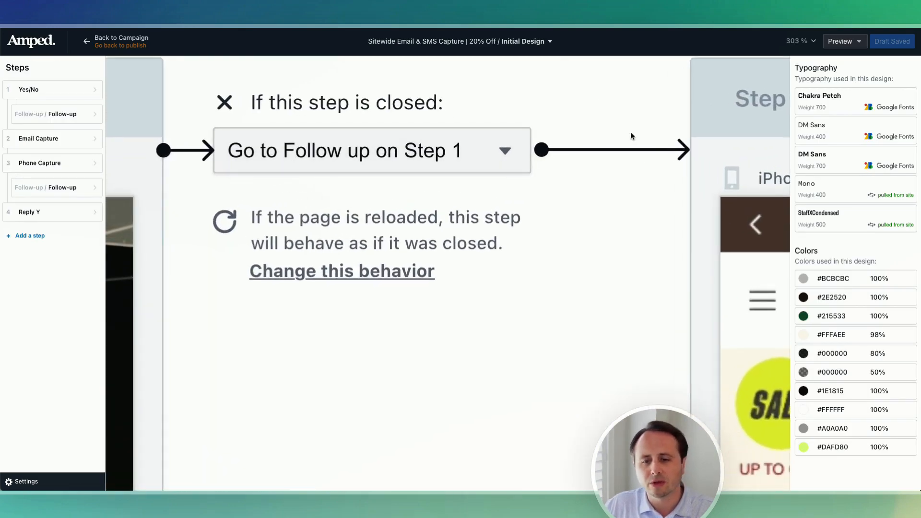
scroll(521, 247, "down", 10)
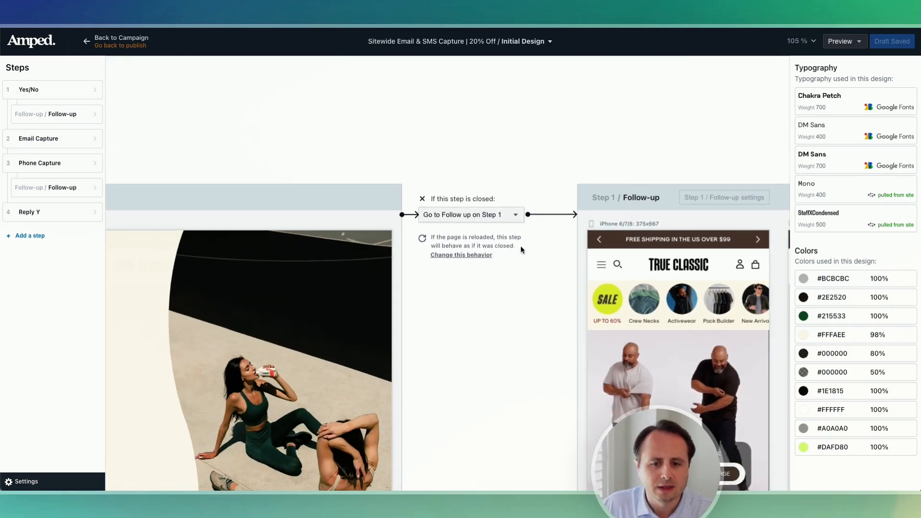
scroll(498, 211, "down", 2)
scroll(483, 191, "down", 2)
scroll(483, 191, "right", 4)
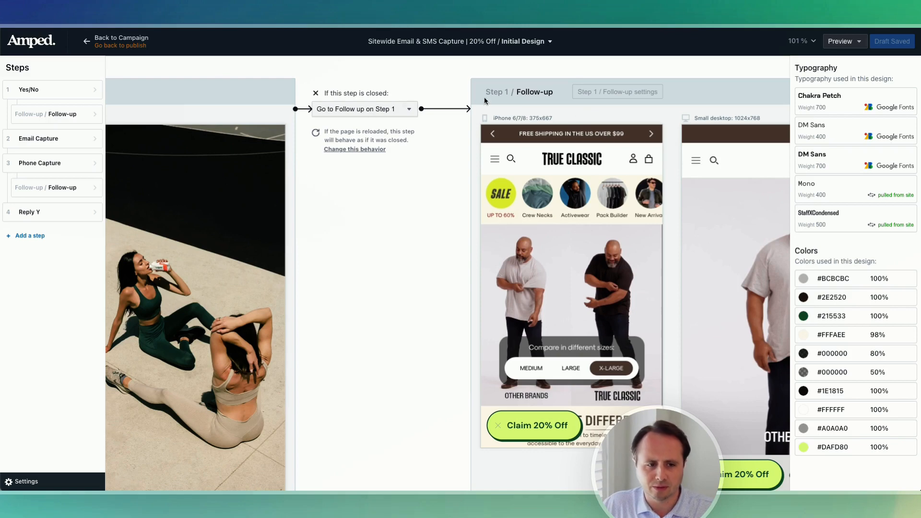
Set the rounded corners of the Claim 20% Off button in the Step 1 follow-up's mobile layout to 5 px
scroll(448, 211, "right", 8)
scroll(449, 211, "down", 1)
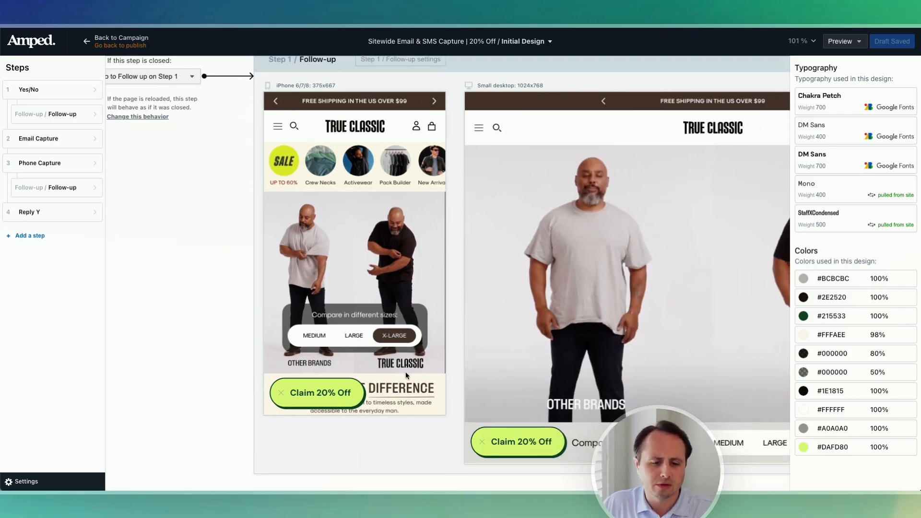
left_click(343, 401)
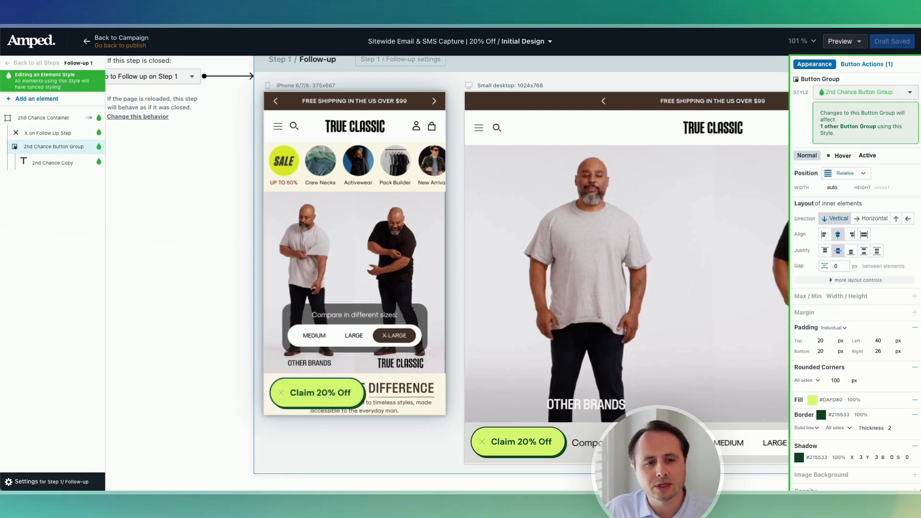
left_click(835, 379)
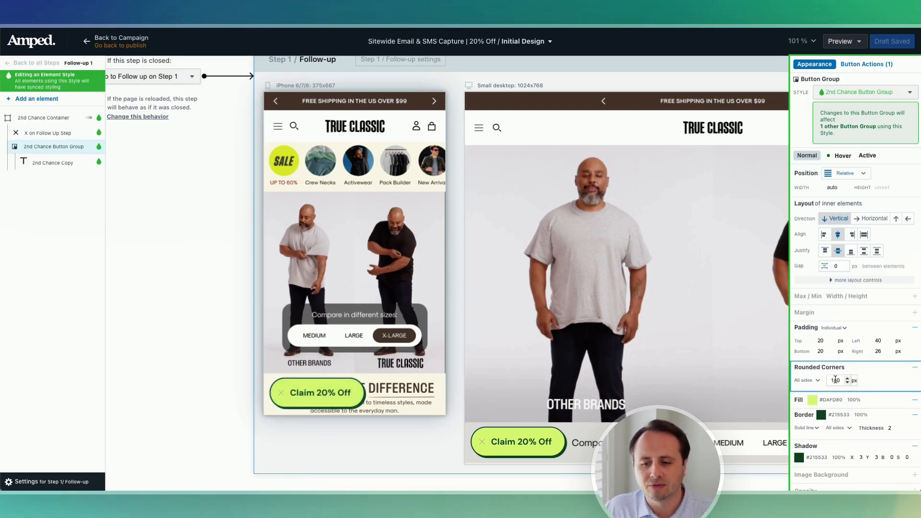
type("5")
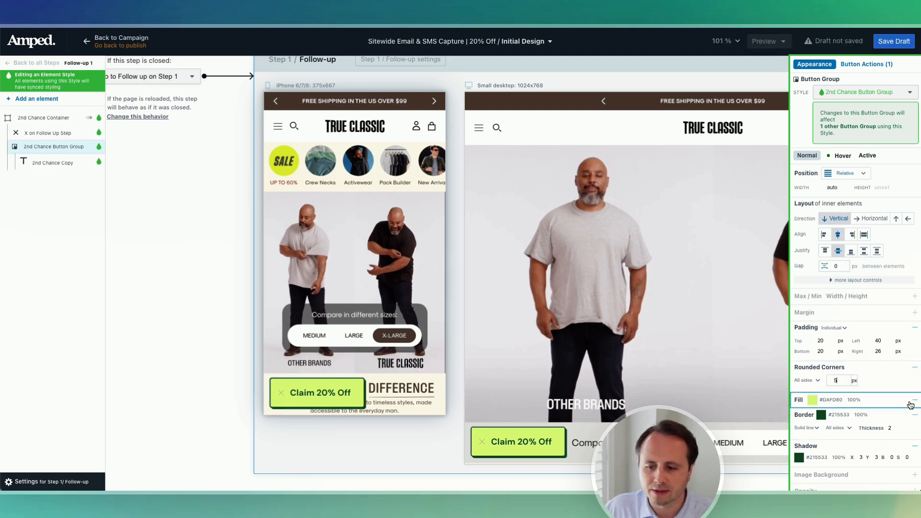
Remove the shadow and border from the 2nd Chance Button Group and set its fill color to #2E2520
left_click(914, 446)
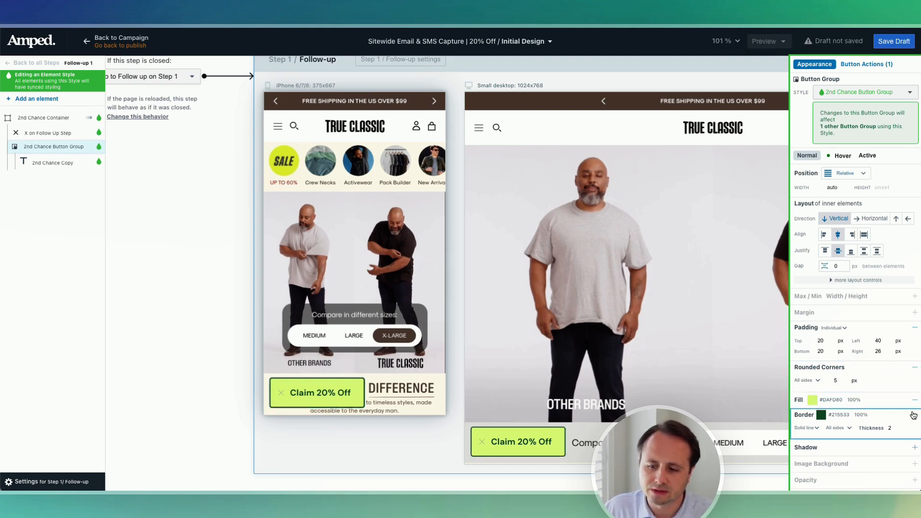
left_click(913, 414)
left_click(812, 400)
left_click(719, 341)
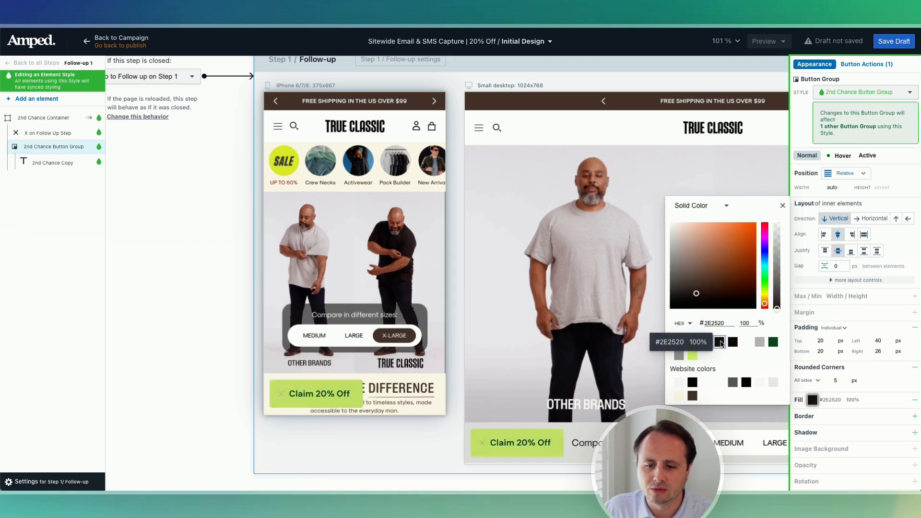
Set the follow-up button's Claim 20% Off text to color #FFFFFF and the Mono font from the site
left_click(319, 393)
left_click(833, 340)
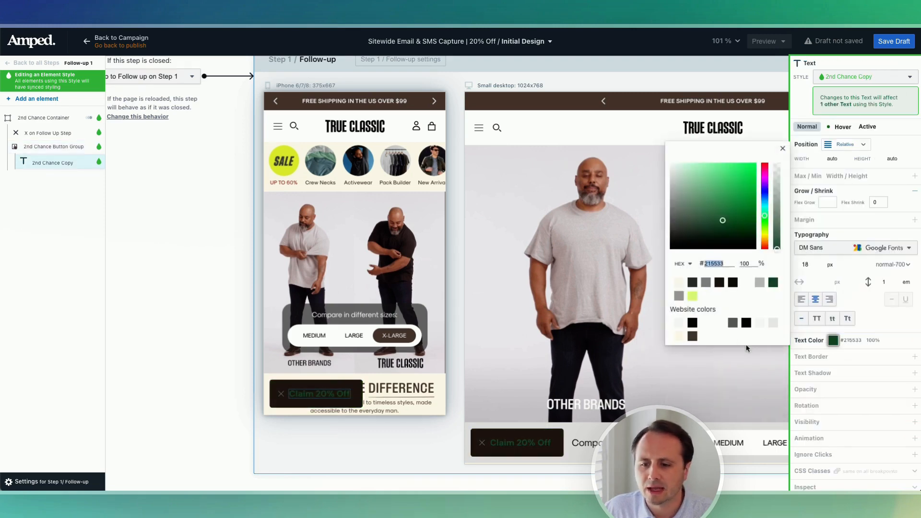
left_click_drag(714, 216, 654, 117)
left_click(869, 249)
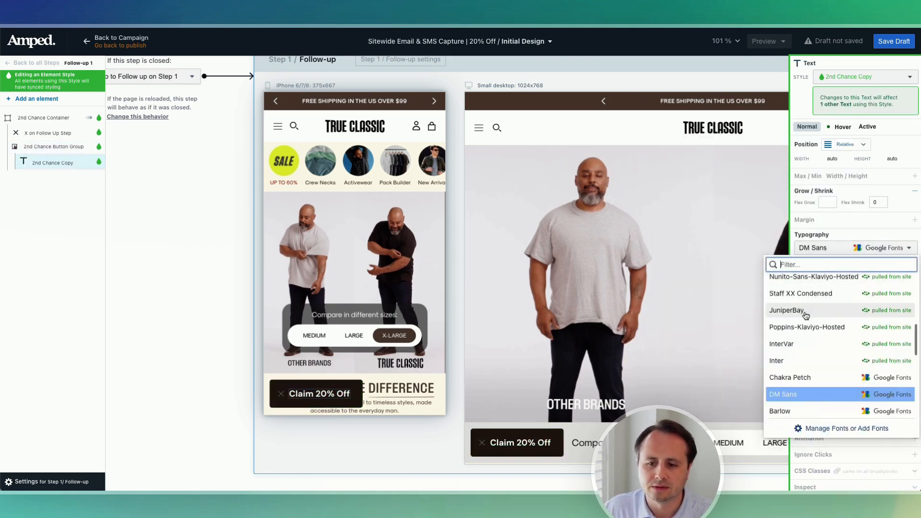
scroll(805, 315, "up", 10)
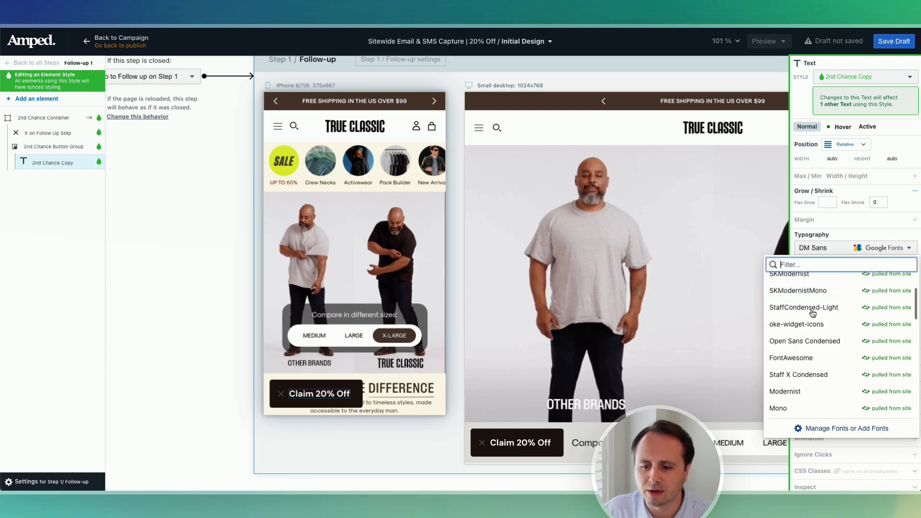
type("mono")
left_click(809, 298)
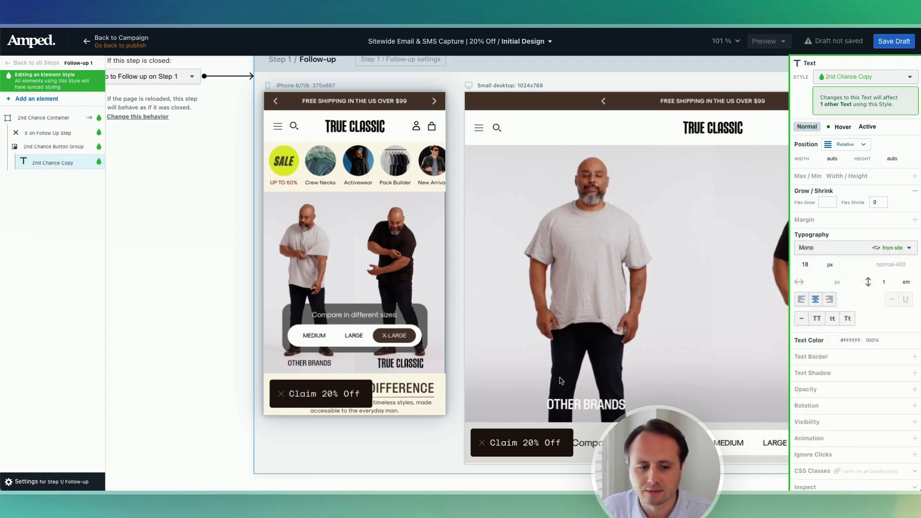
Remove the shadow and transition from the hover state of the 2nd Chance Button Group
left_click(343, 382)
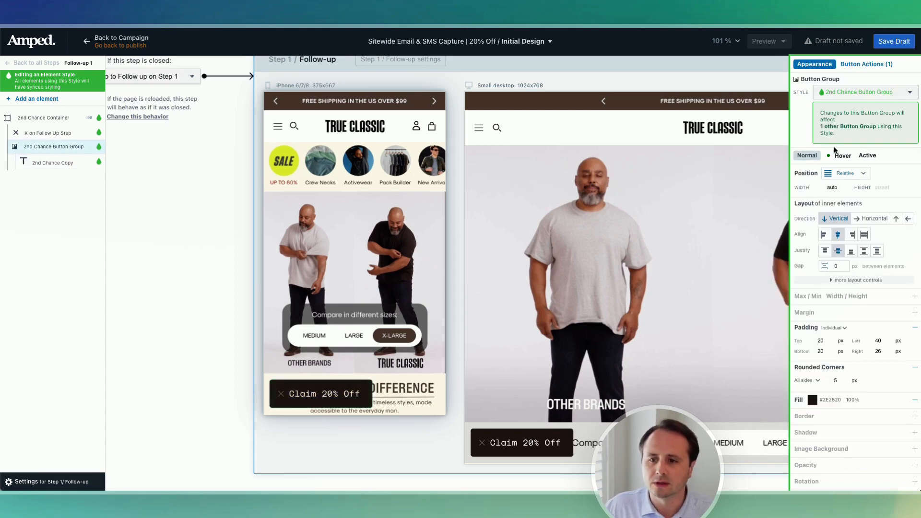
left_click(839, 155)
left_click(915, 221)
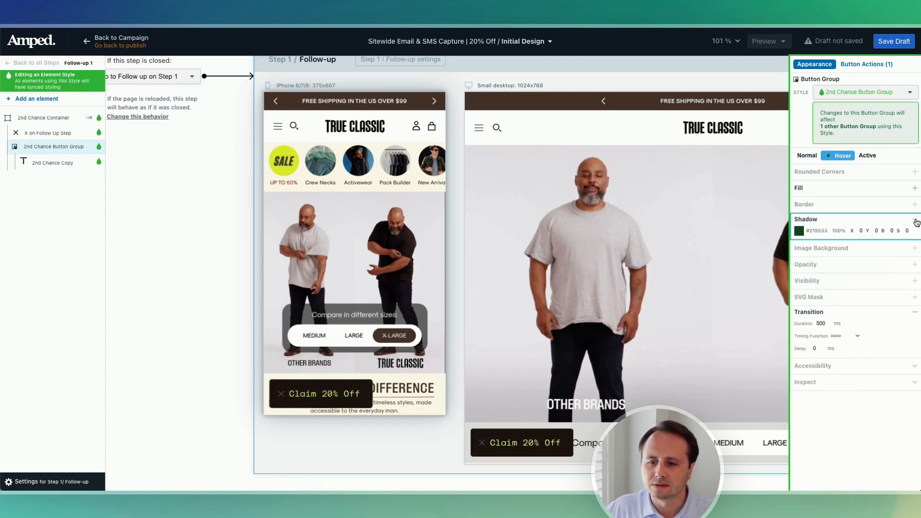
left_click(916, 220)
left_click(914, 303)
Remove the hover text color from the follow-up button's 2nd Chance Copy
left_click(350, 395)
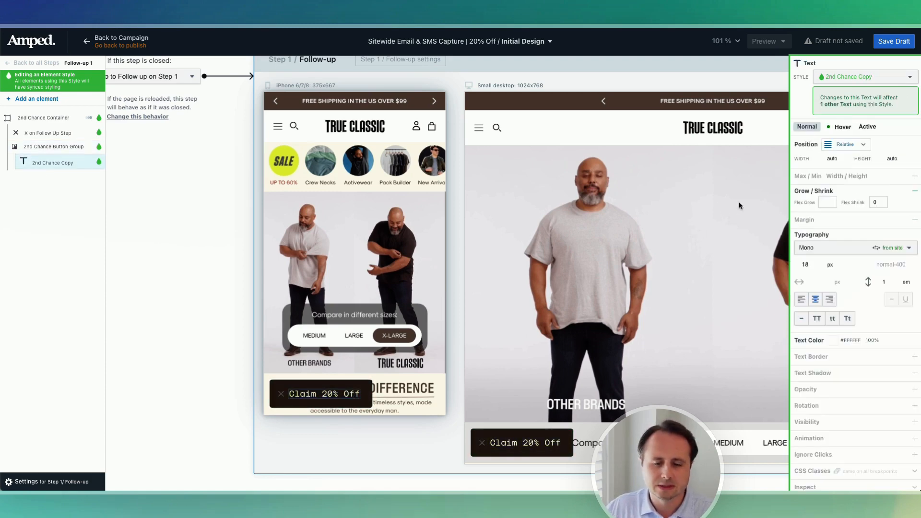
left_click(839, 126)
left_click(910, 160)
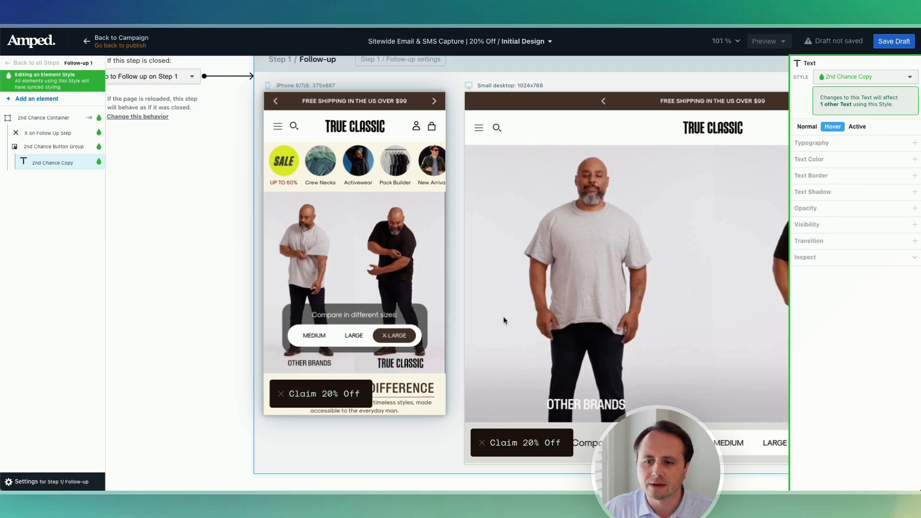
left_click(312, 397)
left_click(335, 386)
Review the restyled follow-ups across the design and how the Step 1 follow-up behaves when it is closed or the page is reloaded
scroll(352, 293, "down", 8)
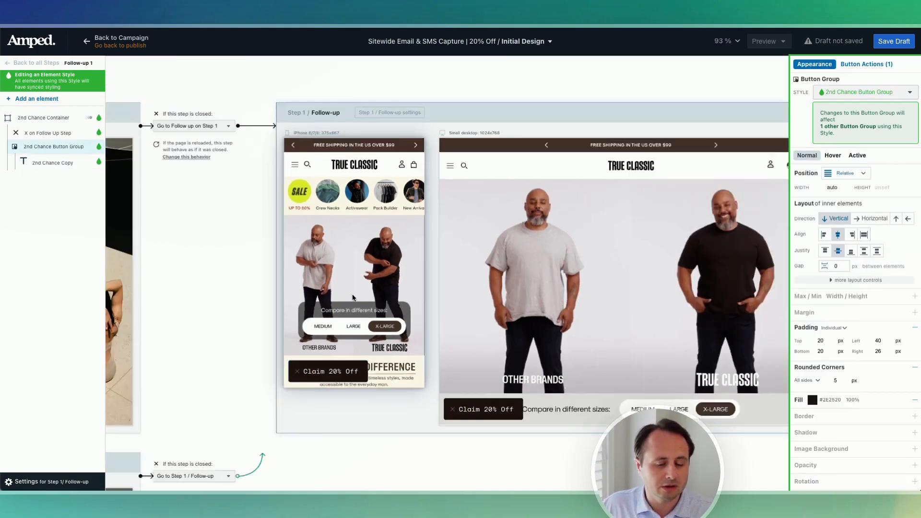
scroll(352, 294, "down", 7)
left_click(352, 293)
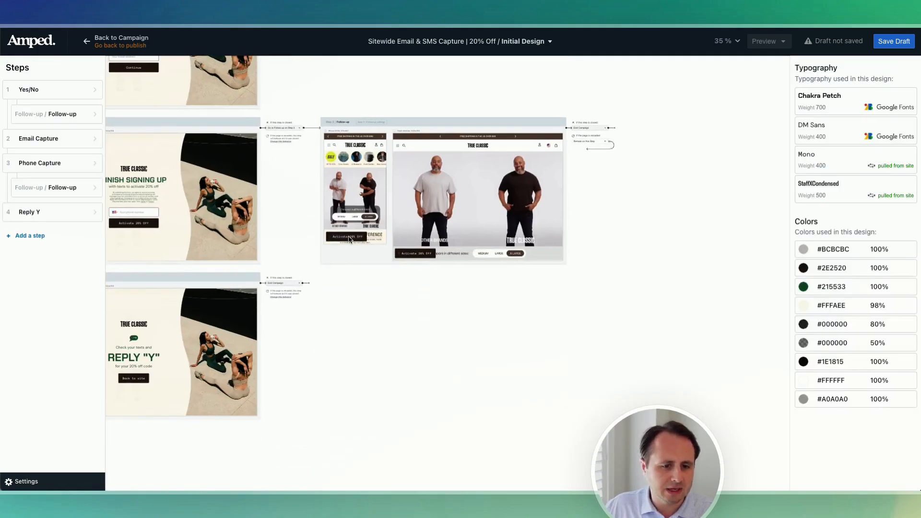
scroll(348, 235, "up", 6)
scroll(406, 166, "up", 5)
scroll(406, 168, "down", 6)
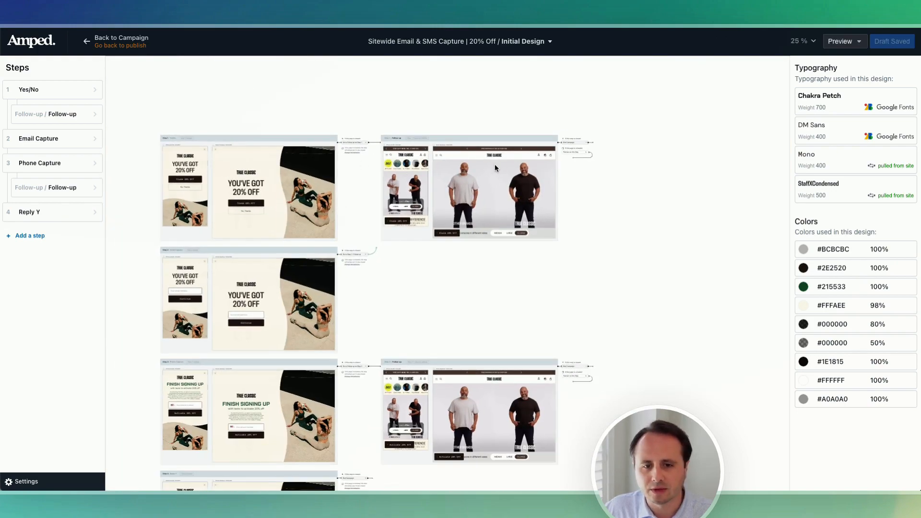
scroll(494, 164, "up", 3)
scroll(704, 137, "up", 10)
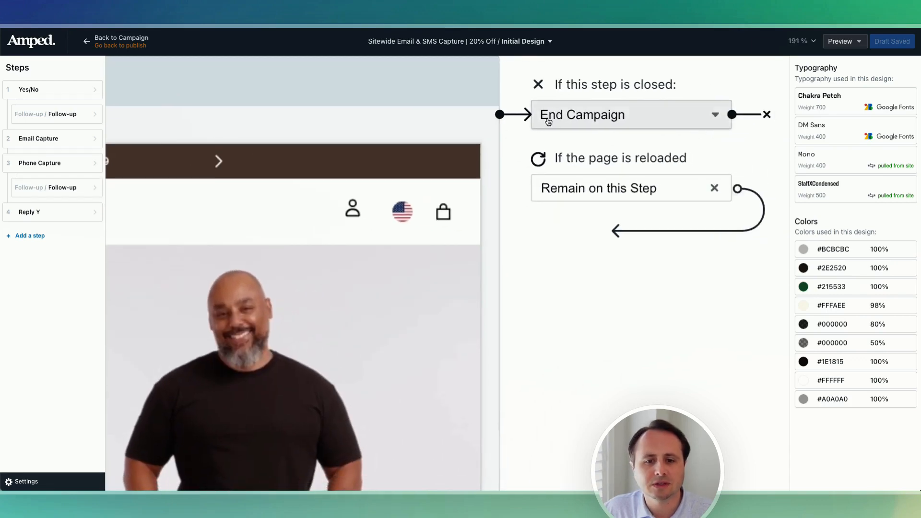
scroll(532, 177, "down", 5)
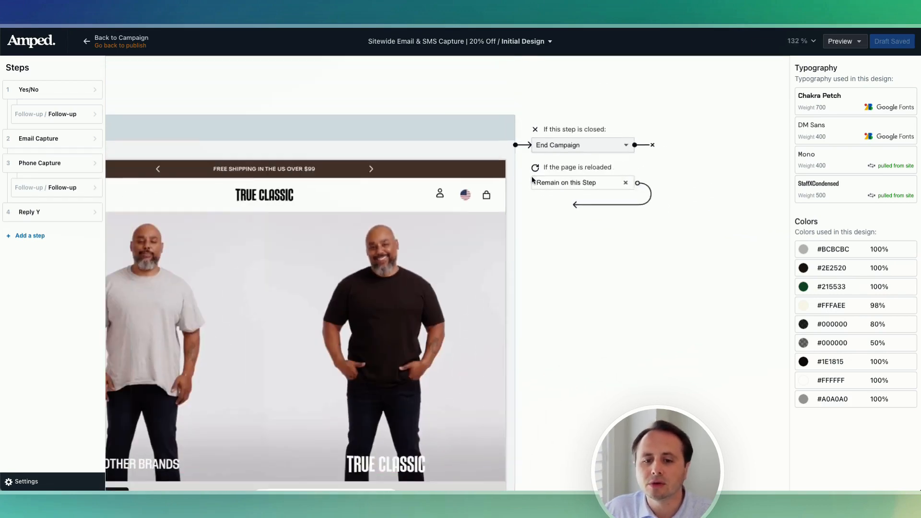
scroll(138, 369, "up", 3)
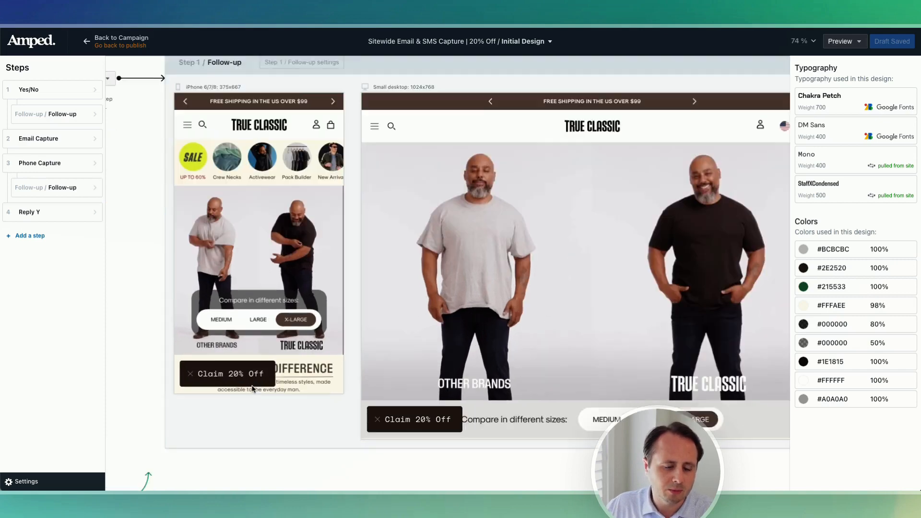
scroll(257, 384, "down", 4)
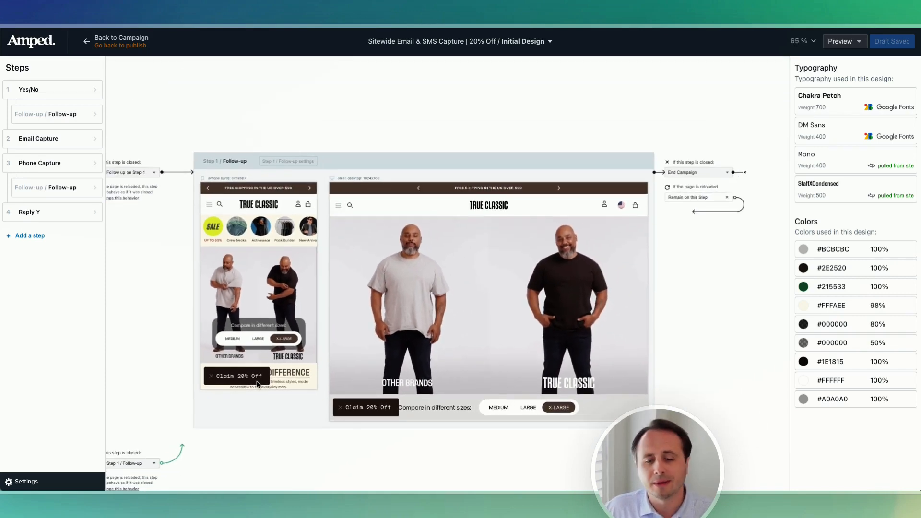
Examine the mobile and desktop layouts of the Yes/No and Email Capture steps
scroll(292, 366, "left", 10)
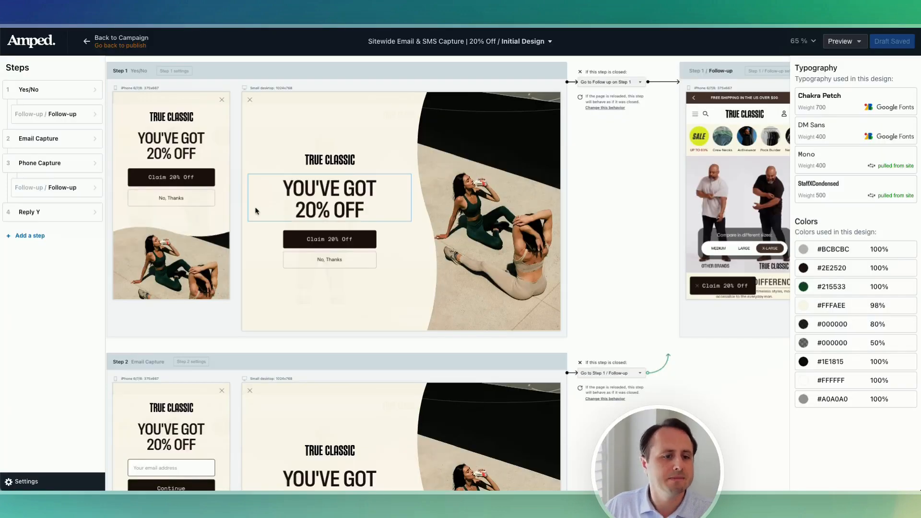
scroll(243, 208, "down", 3)
scroll(204, 206, "down", 2)
scroll(204, 206, "left", 3)
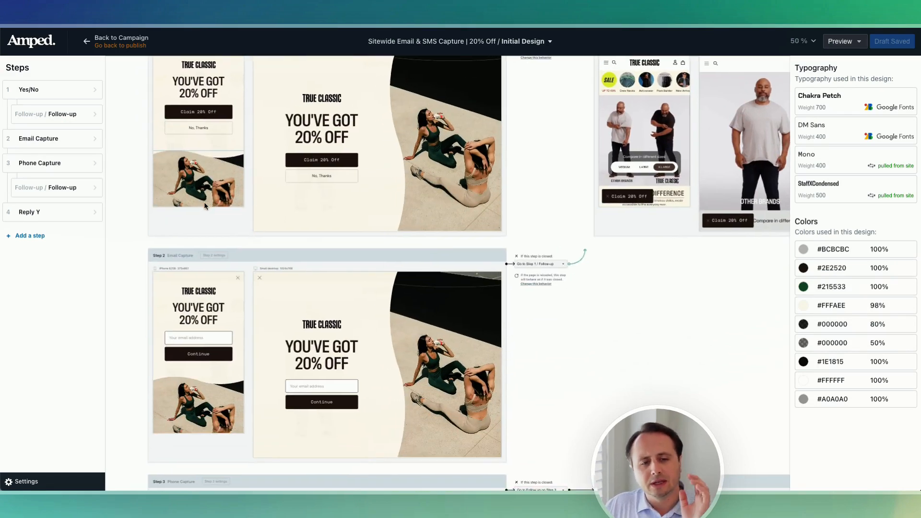
scroll(204, 206, "up", 2)
scroll(204, 205, "right", 1)
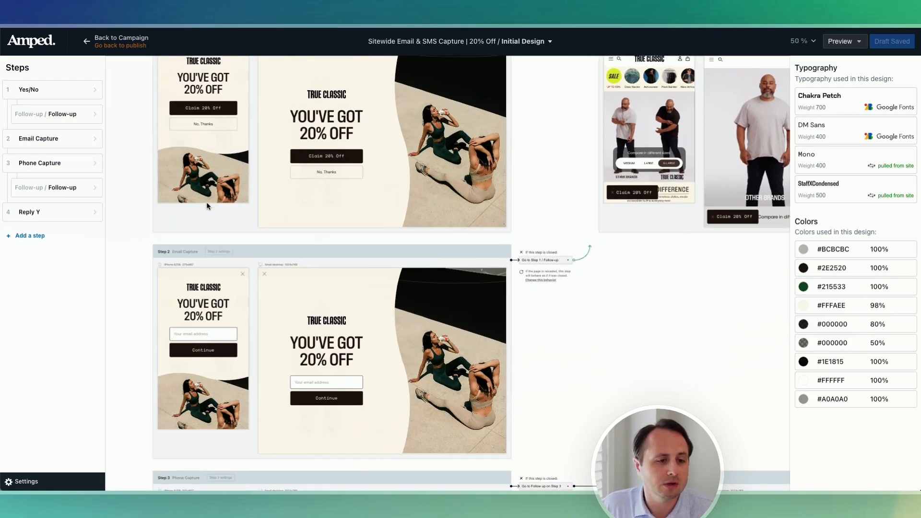
scroll(215, 116, "up", 5)
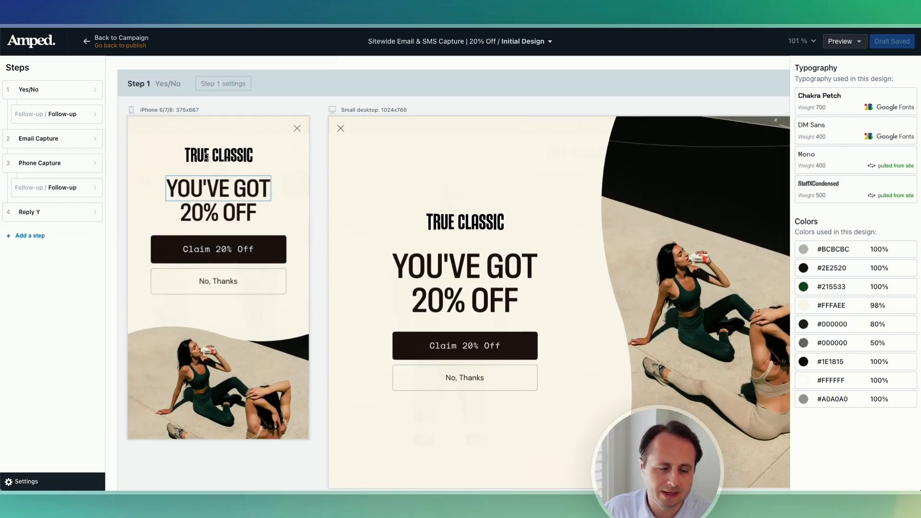
Examine the button actions of Step 1's Claim 20% Off button, including its step destinations and the action types that can be added
left_click(272, 257)
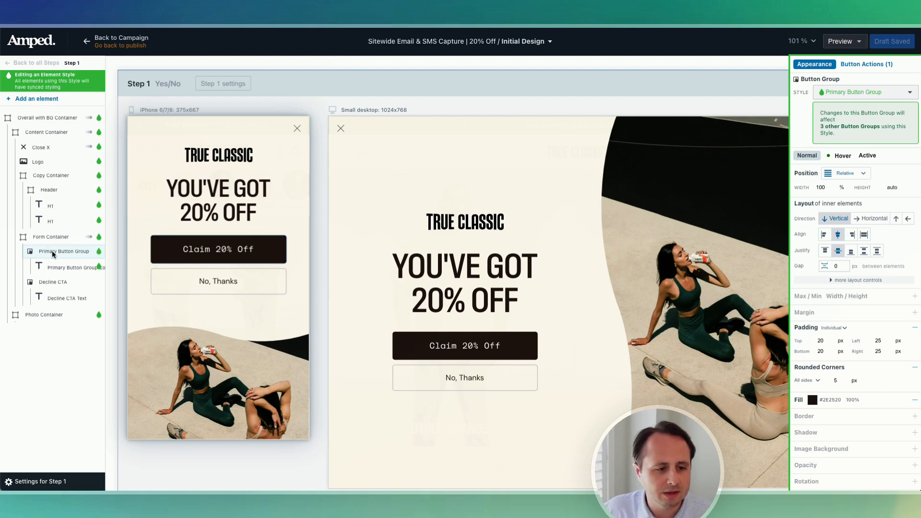
left_click(223, 252)
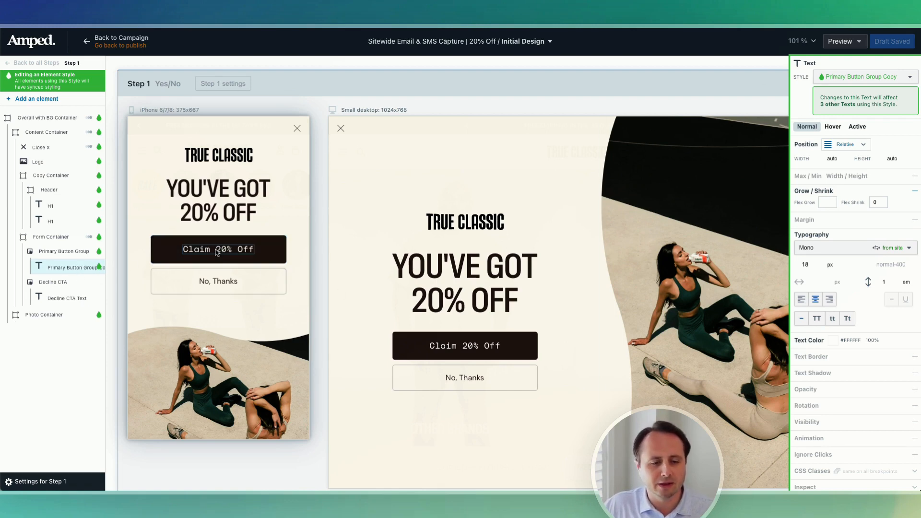
left_click(69, 250)
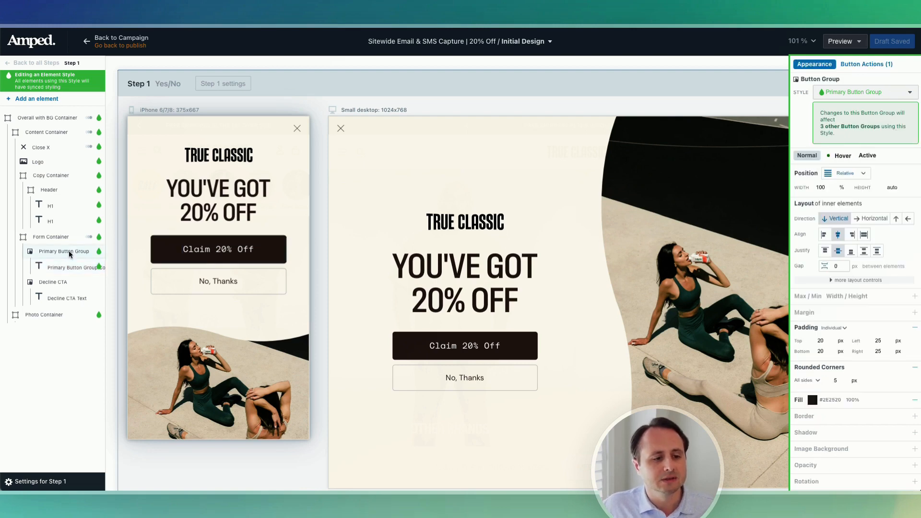
left_click(871, 67)
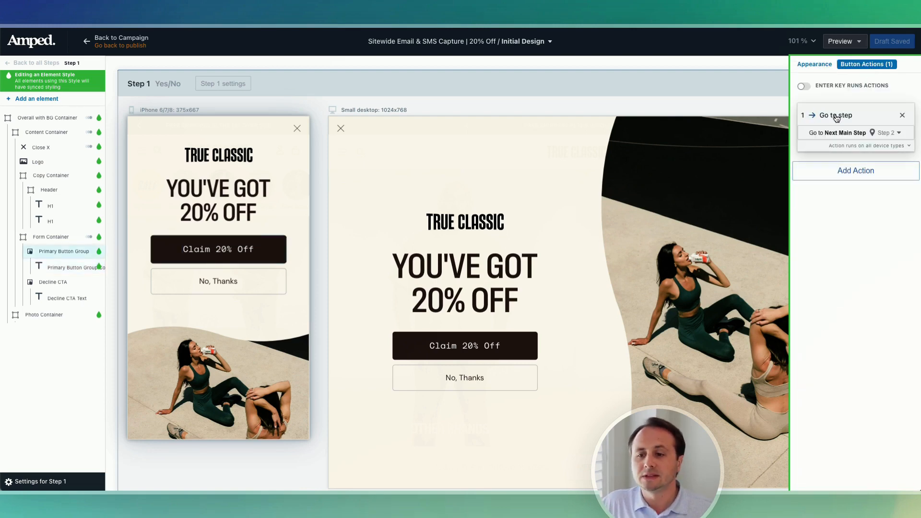
left_click(850, 134)
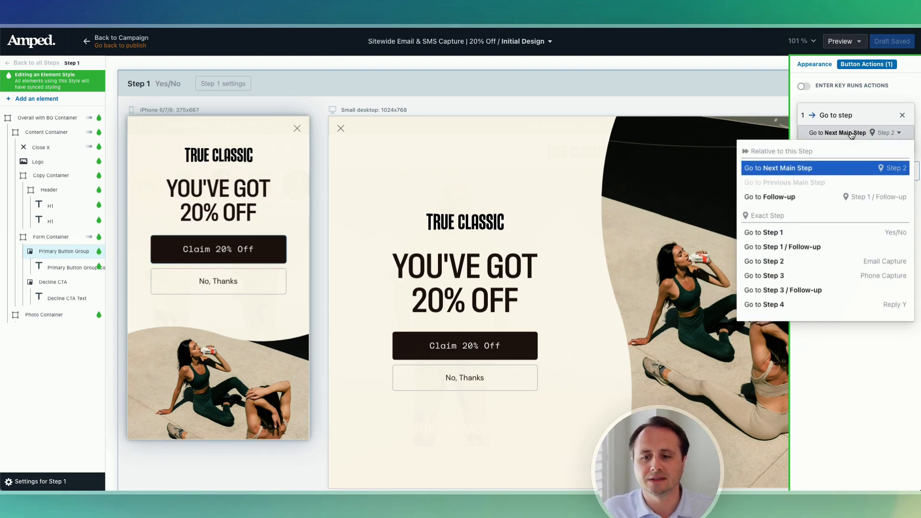
left_click(858, 96)
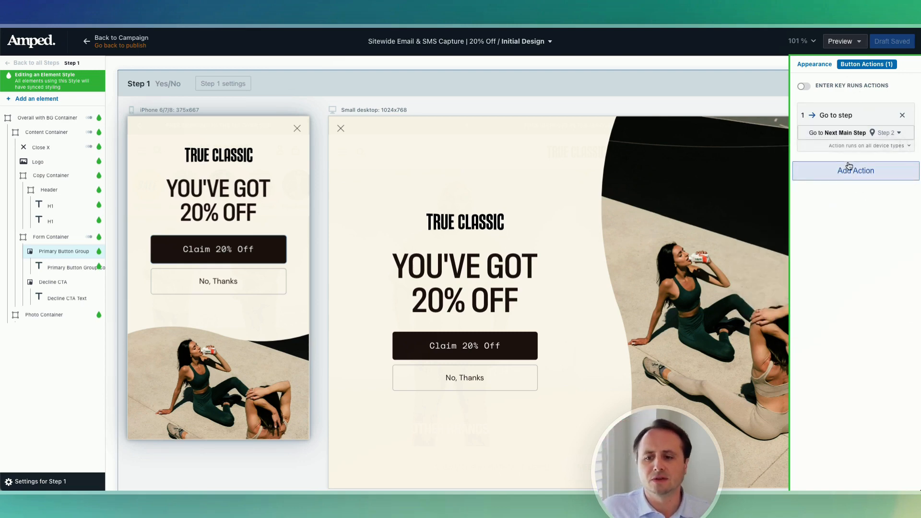
left_click(846, 169)
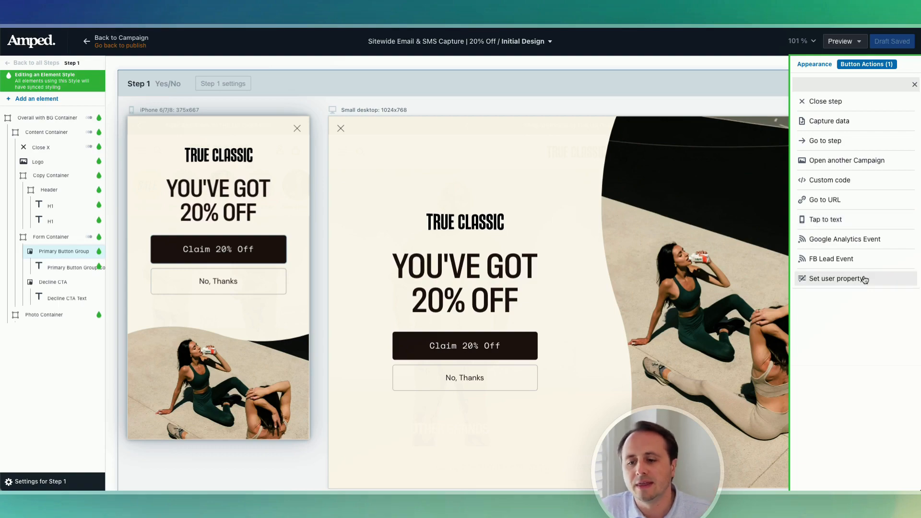
left_click(914, 85)
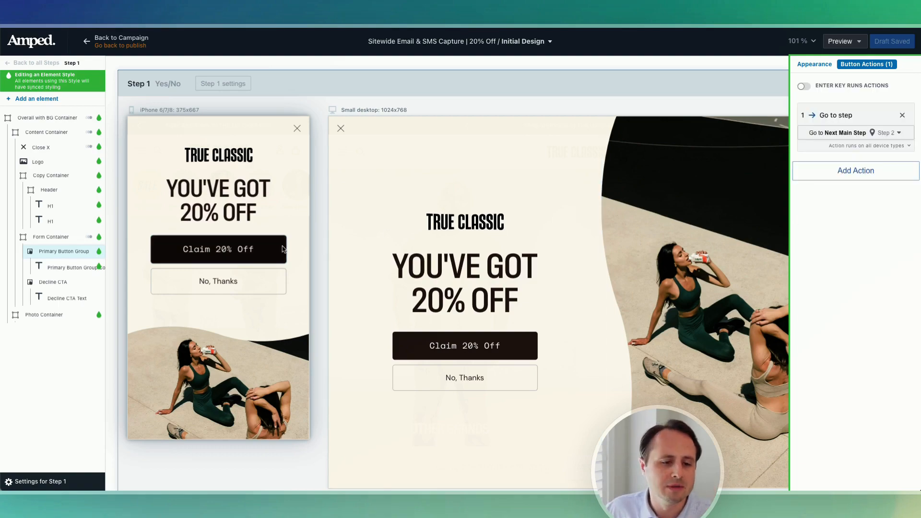
Check the button action of Step 1's No, Thanks button and the follow-up that closing the step leads to
scroll(283, 249, "down", 5)
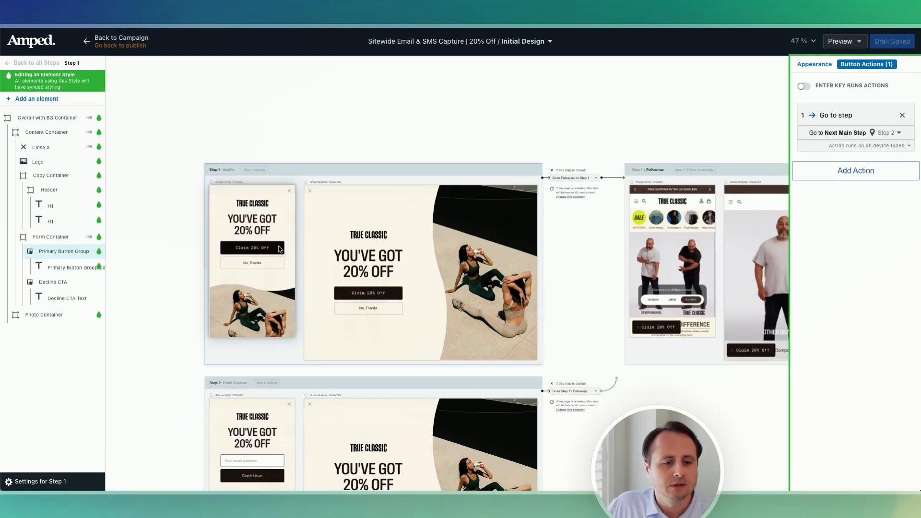
scroll(280, 249, "up", 3)
left_click(279, 270)
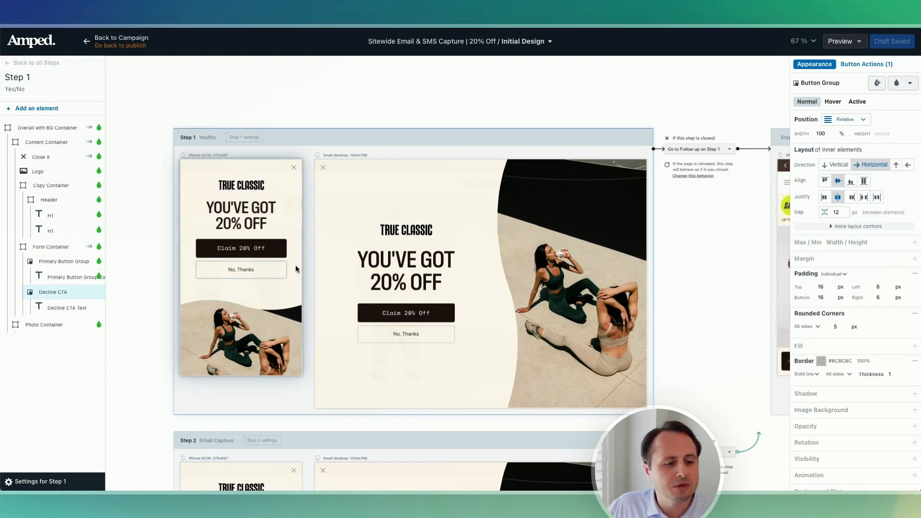
left_click(860, 65)
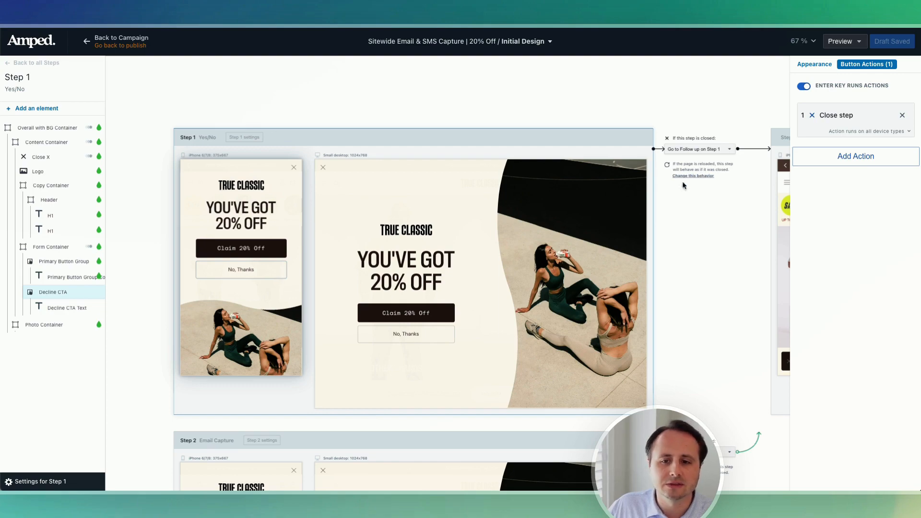
scroll(713, 158, "right", 8)
left_click(333, 366)
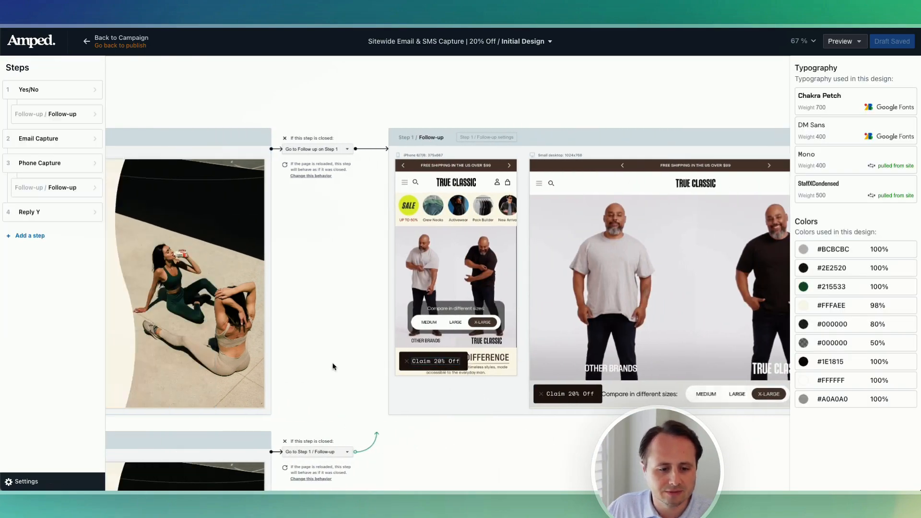
Examine the button actions of the Continue button in the Step 2 Email Capture mobile layout
scroll(332, 366, "left", 8)
scroll(230, 269, "down", 5)
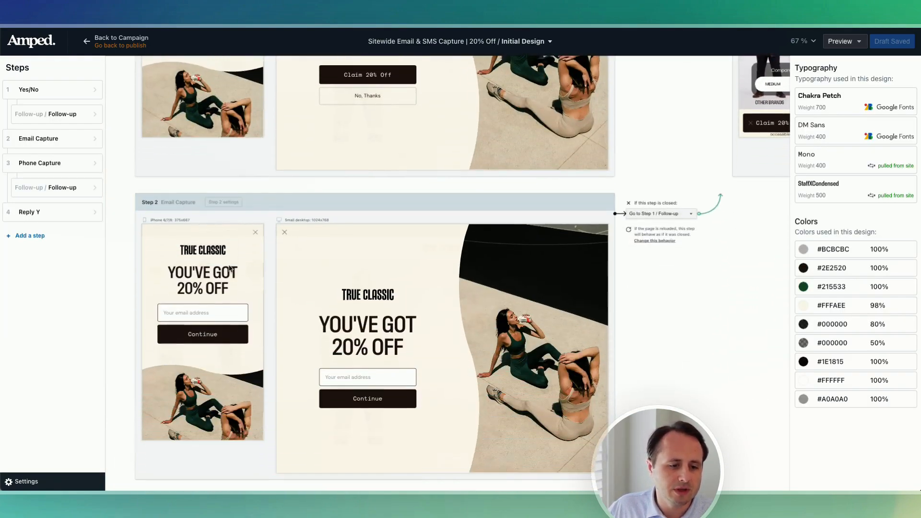
scroll(152, 298, "up", 6, "ctrl")
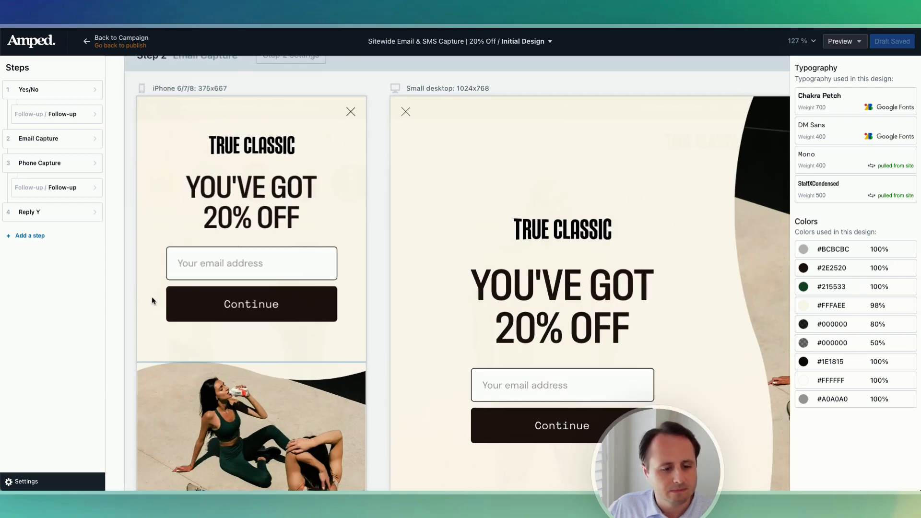
left_click(196, 307)
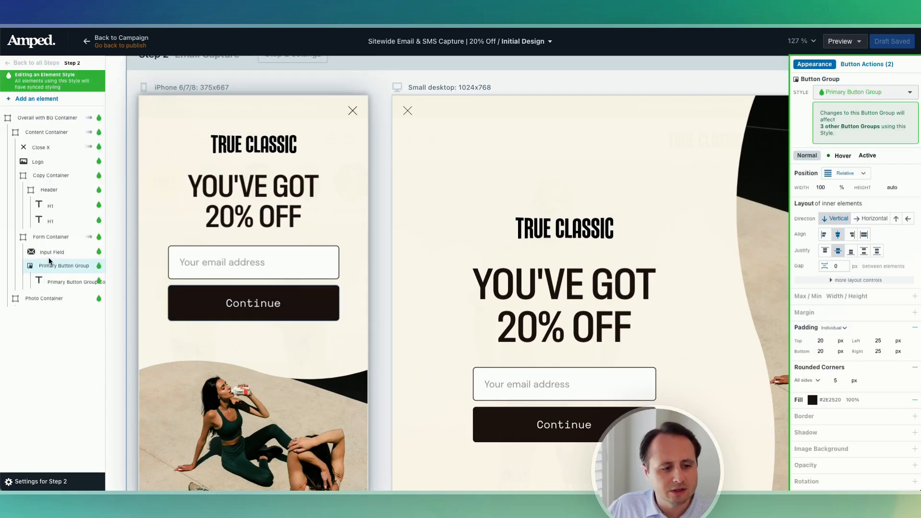
left_click(866, 64)
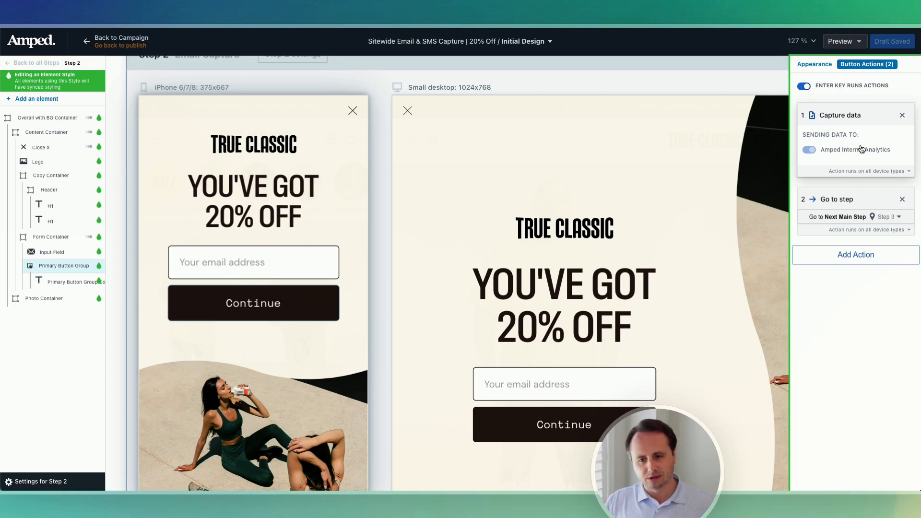
Set the text color of the Finish Signing Up header in the Step 3 Phone Capture to #2E2520
scroll(340, 250, "down", 10)
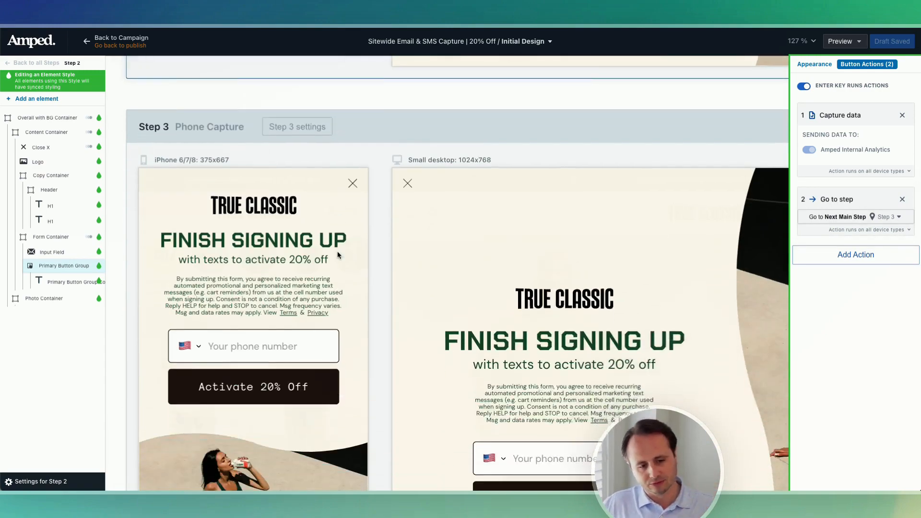
scroll(337, 251, "down", 2)
left_click(332, 182)
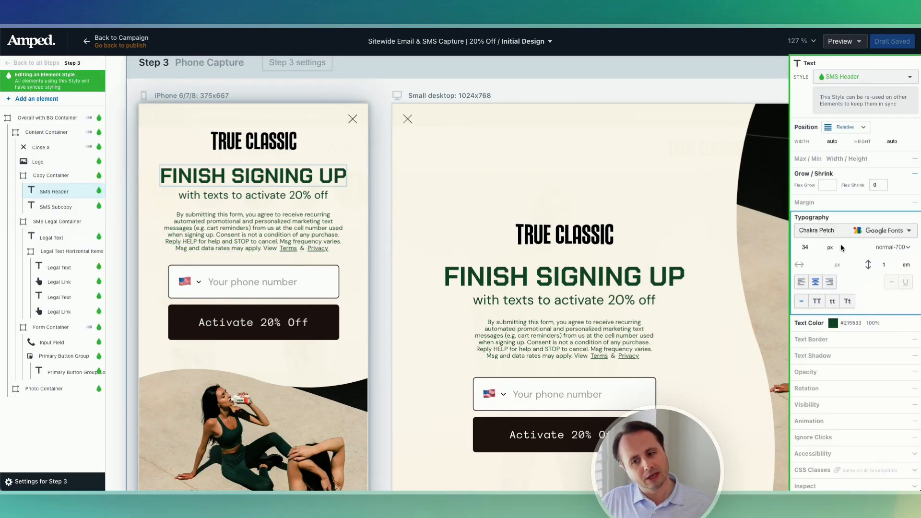
left_click(833, 323)
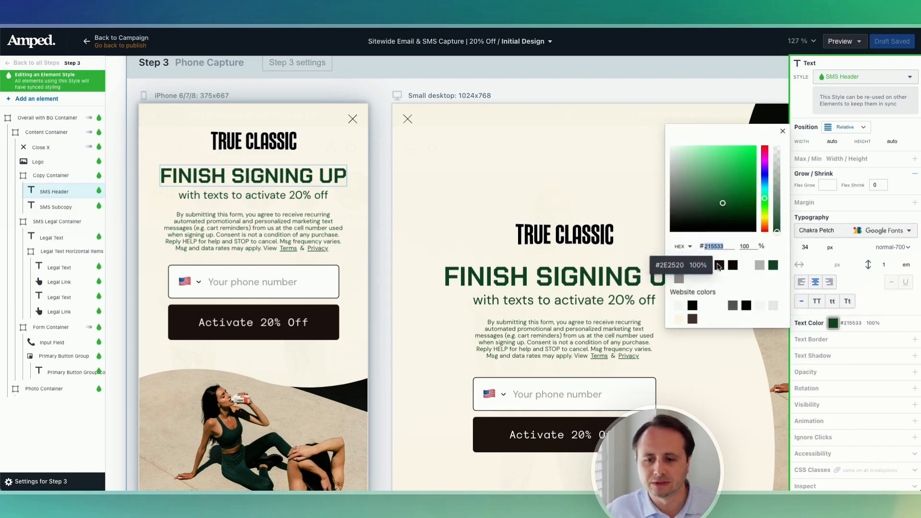
left_click(719, 265)
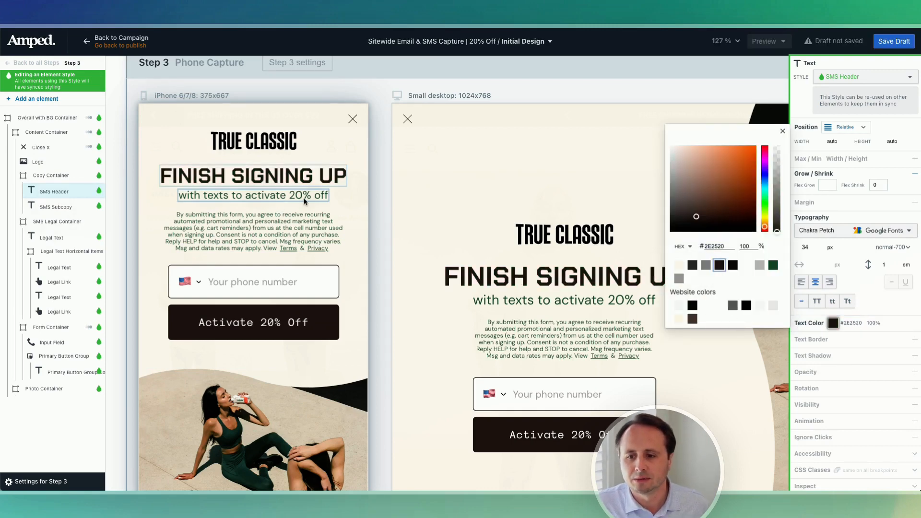
Change the font of the Finish Signing Up header to Staff X Condensed with weight 500
left_click(824, 231)
scroll(835, 341, "up", 5)
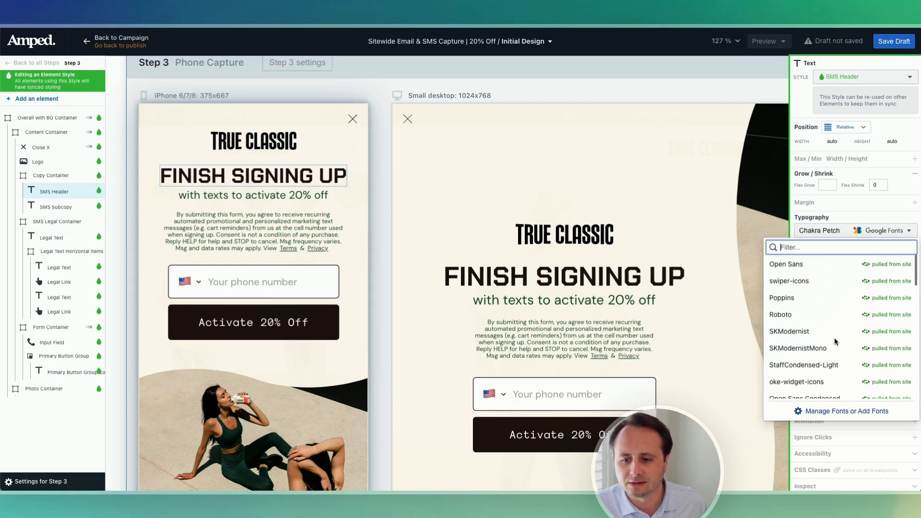
type("staff")
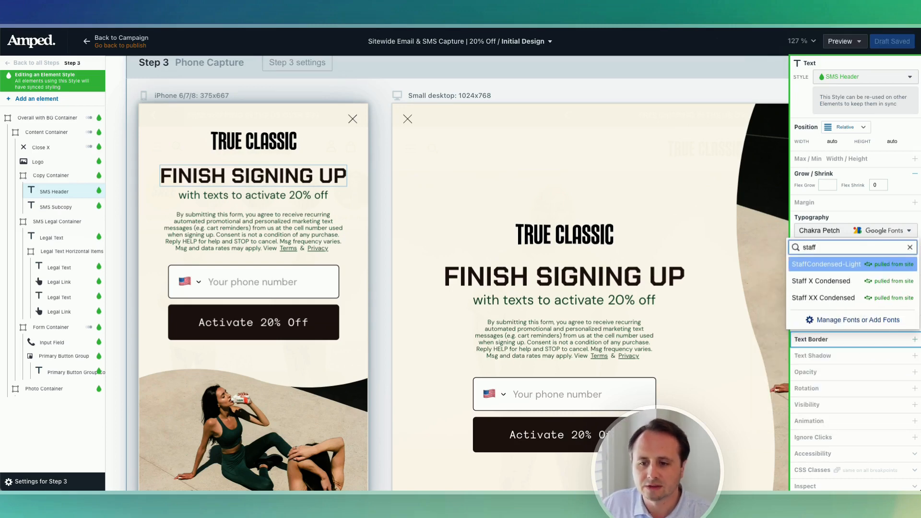
left_click(821, 283)
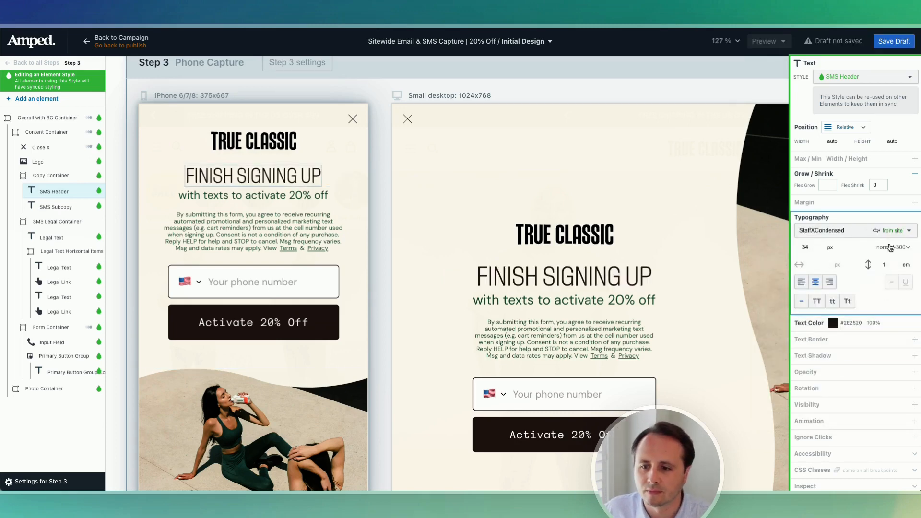
left_click(892, 247)
left_click(891, 259)
Restyle the "with texts to activate 20% off" subcopy with text color #2E2520 and the Staff X Condensed font at weight 500
left_click(259, 195)
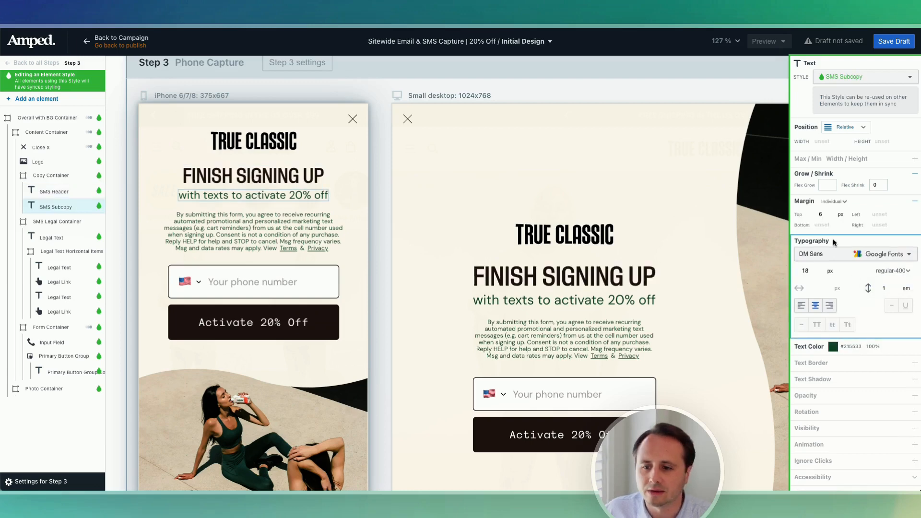
left_click(832, 347)
left_click(719, 289)
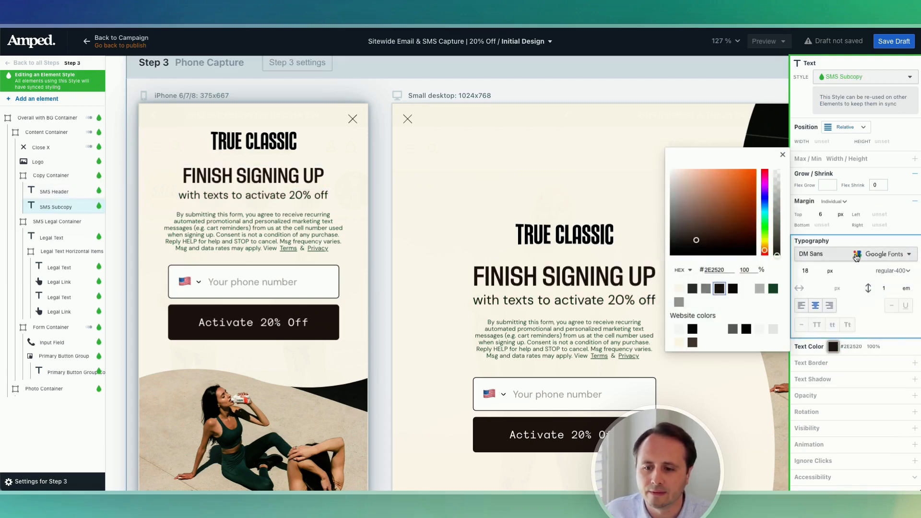
left_click(855, 256)
type("staff")
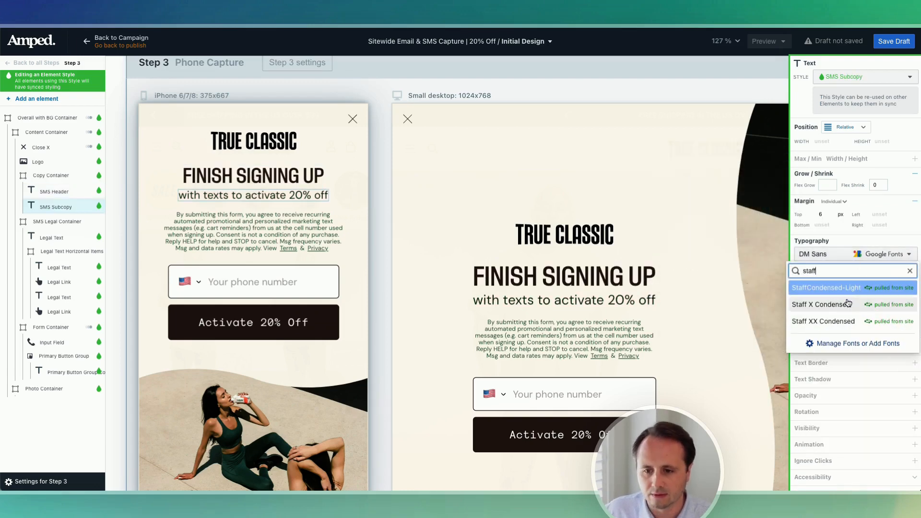
left_click(834, 304)
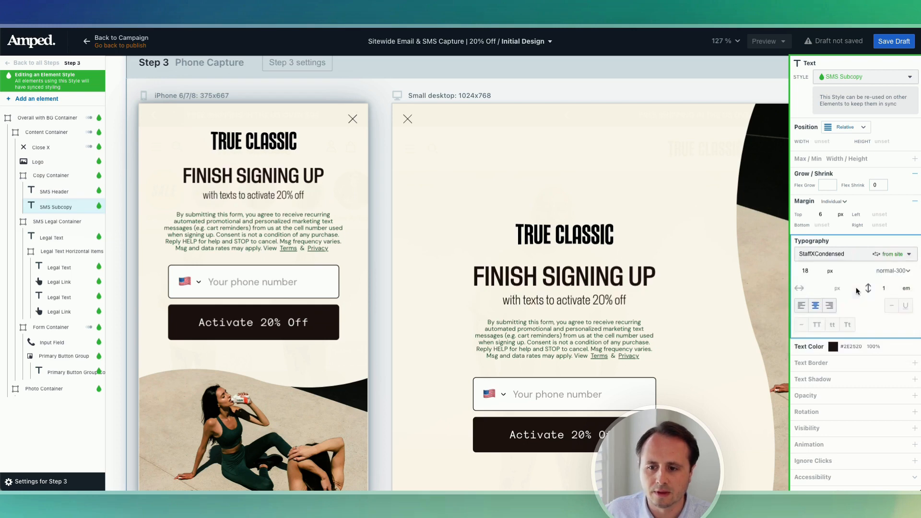
left_click(909, 272)
left_click(891, 281)
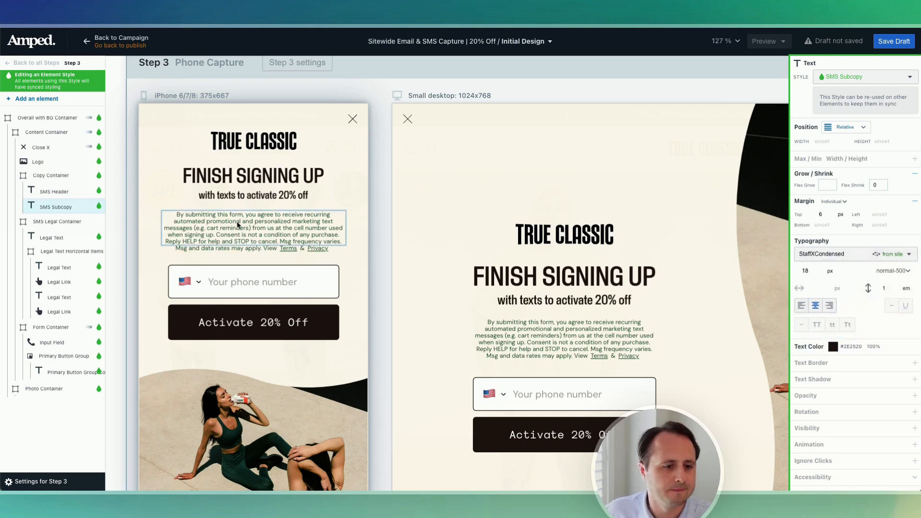
Set the text color of Step 3's legal text and its Terms and Privacy links to #2E2520
left_click(237, 224)
left_click(833, 324)
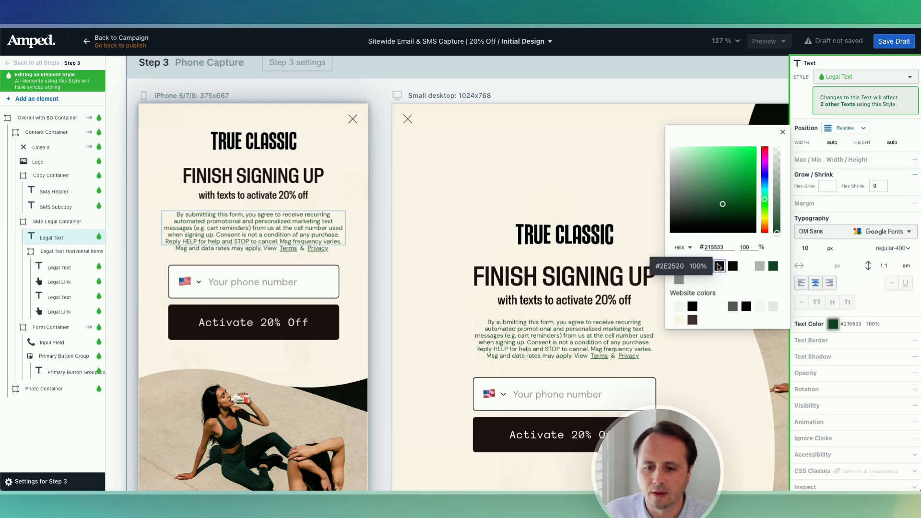
left_click(719, 266)
left_click(288, 248)
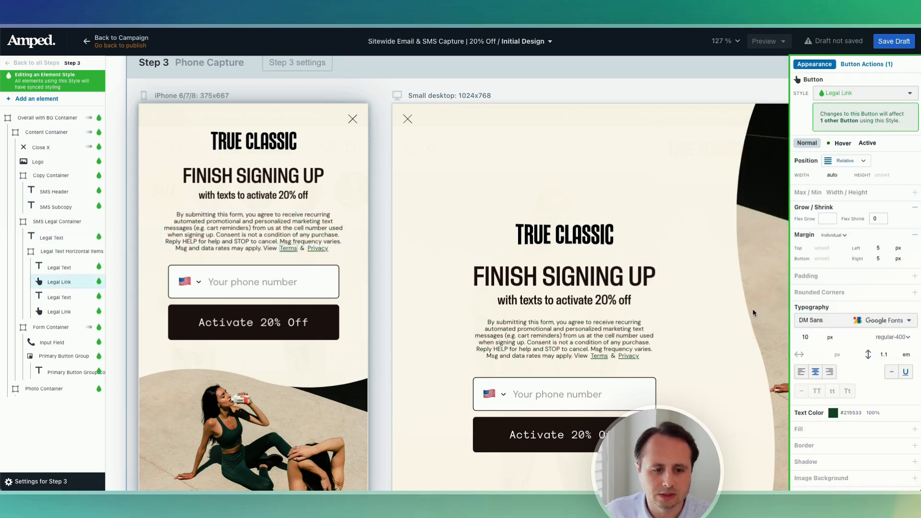
left_click(860, 414)
left_click(719, 355)
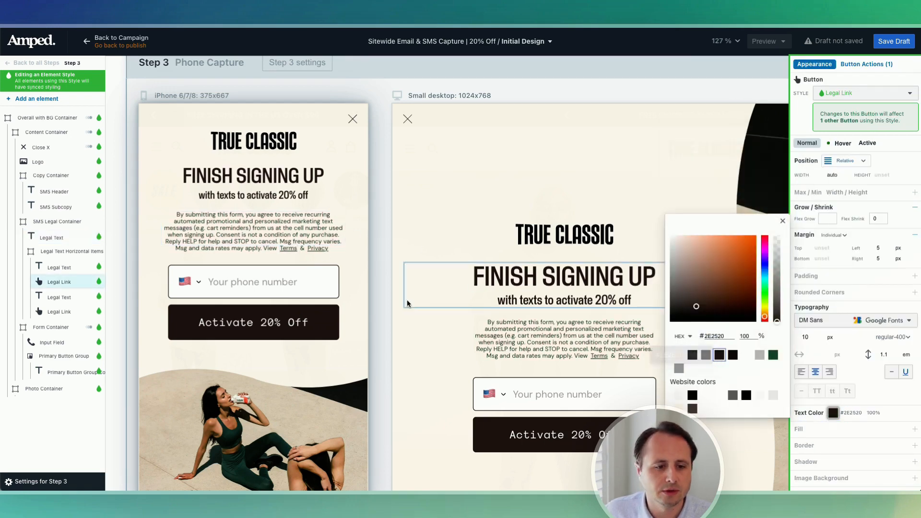
Change the font of Step 3's legal text and its Terms and Privacy links to Mono
left_click(241, 213)
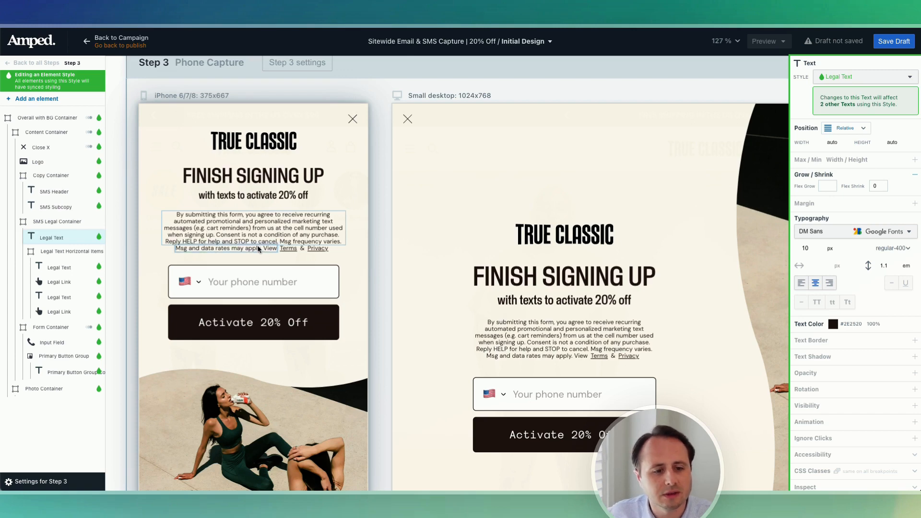
left_click(831, 231)
type("mono")
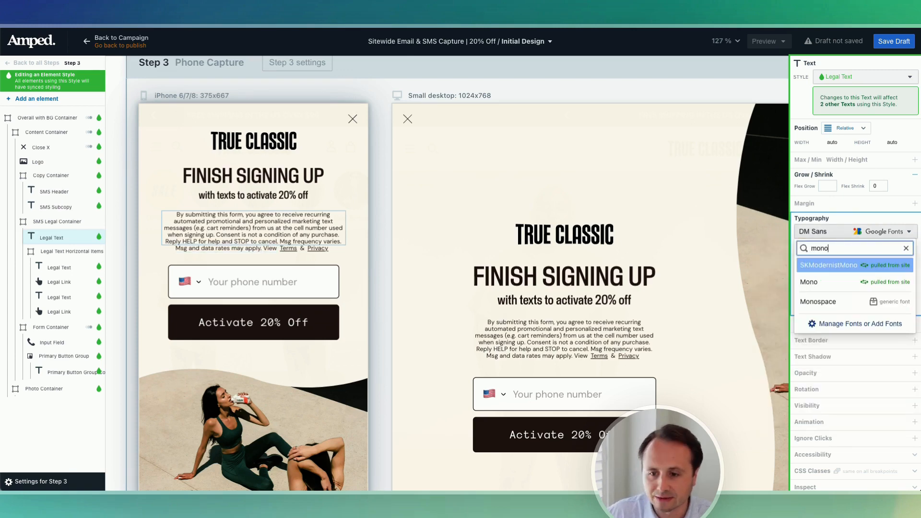
left_click(815, 282)
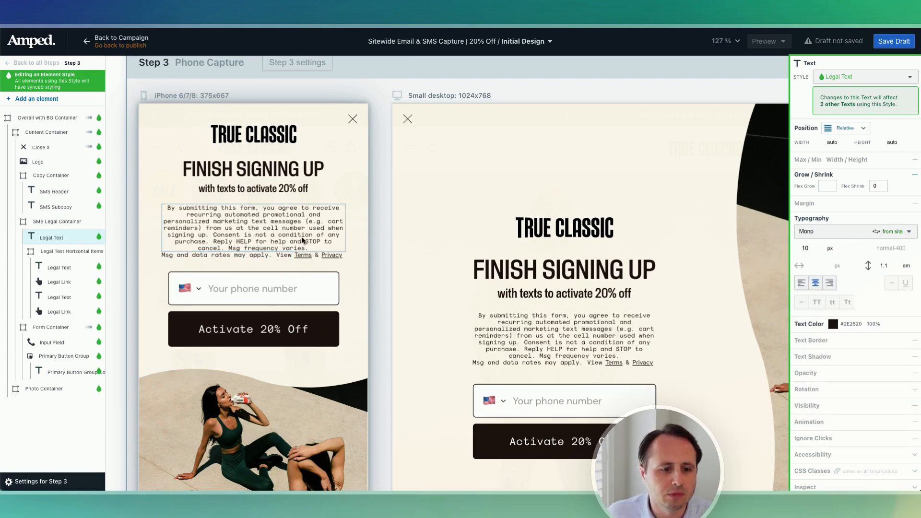
left_click(303, 255)
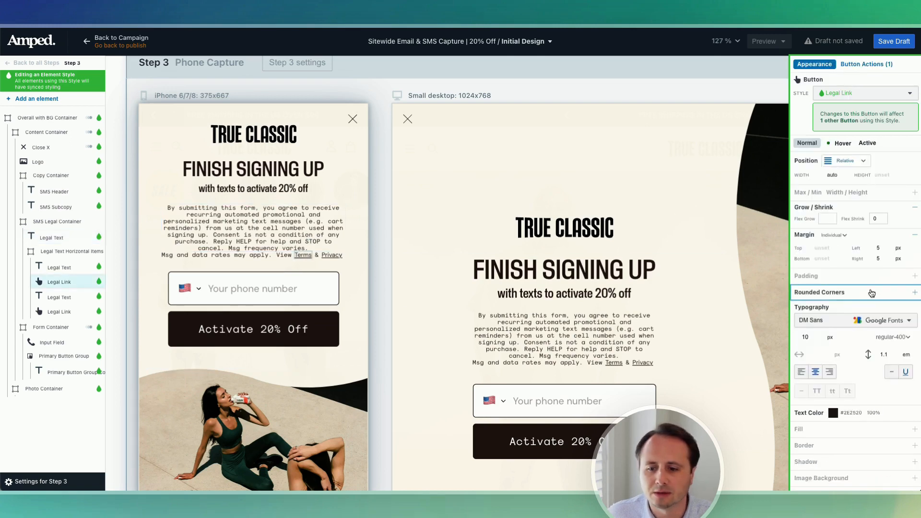
left_click(839, 324)
type("mono")
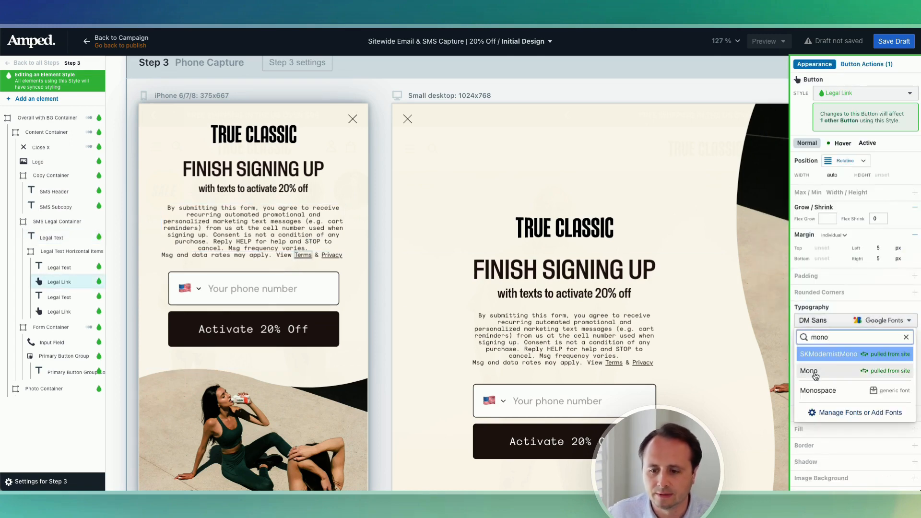
left_click(813, 374)
Inspect Step 3's legal text row and phone number field, and check the button actions of Activate 20% Off
left_click(256, 228)
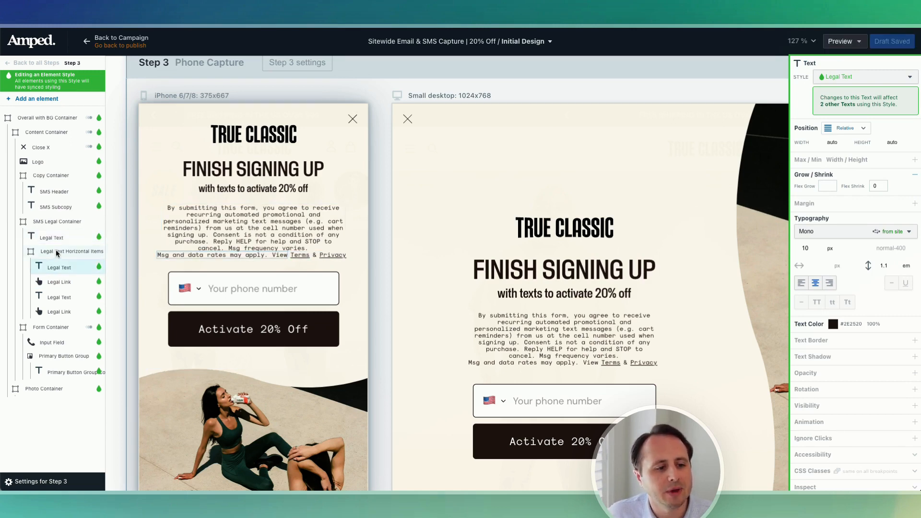
left_click(49, 260)
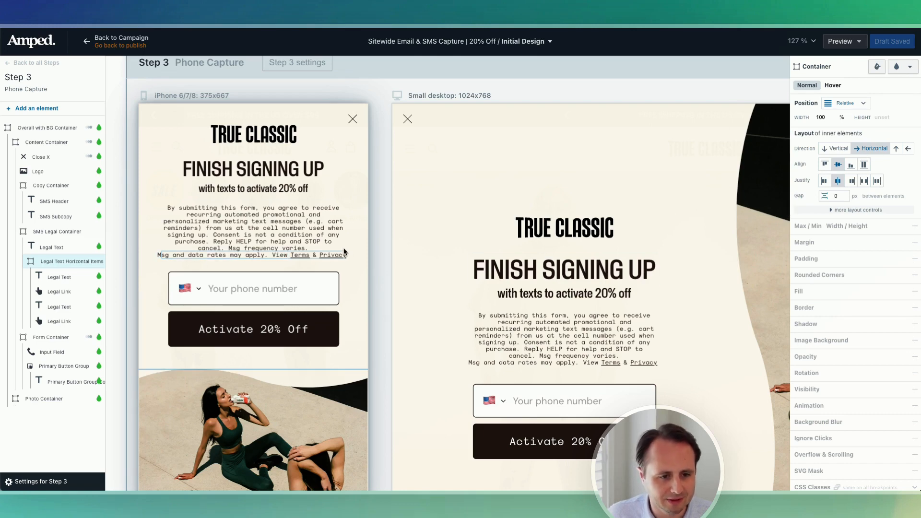
left_click(305, 296)
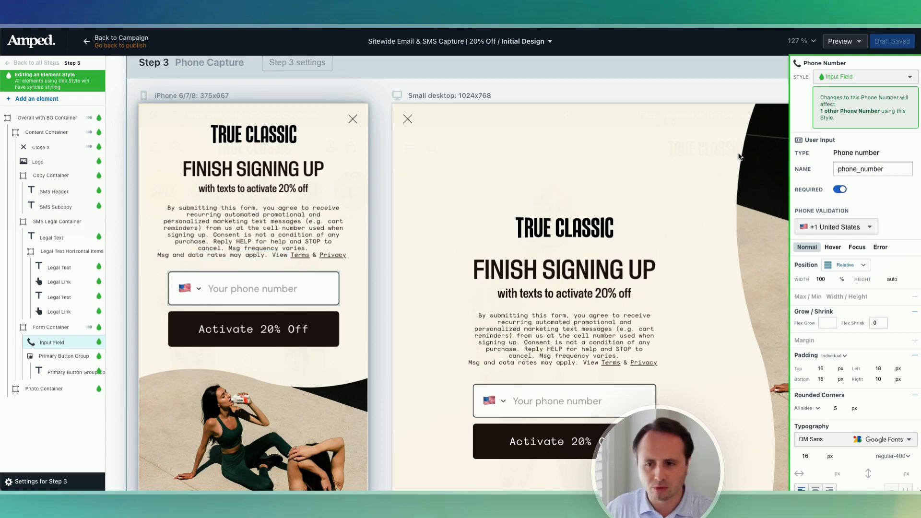
left_click(330, 325)
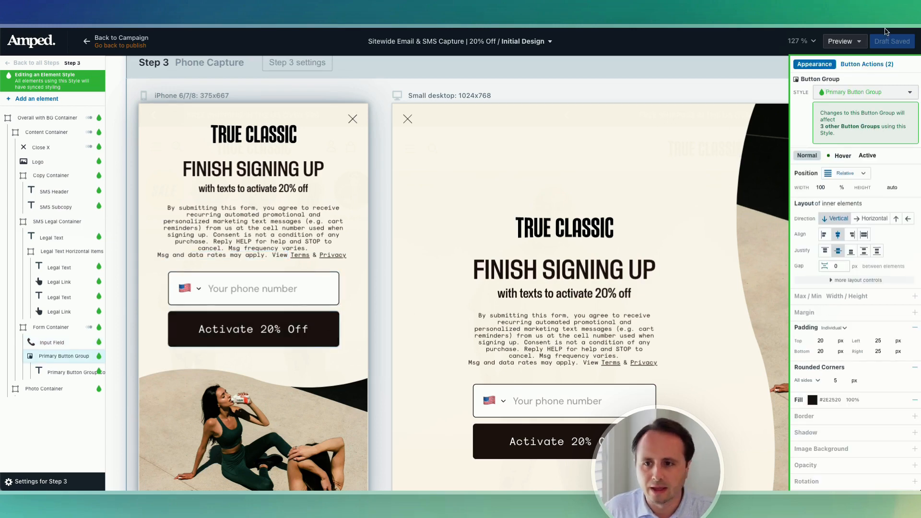
left_click(868, 63)
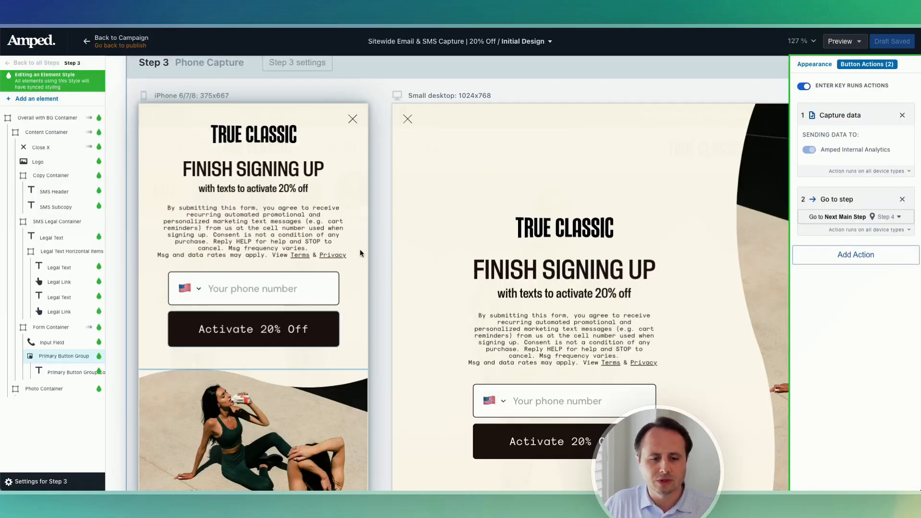
Look over the Step 4 Reply Y design and return to the overview of all steps
left_click(376, 252)
scroll(376, 252, "down", 5)
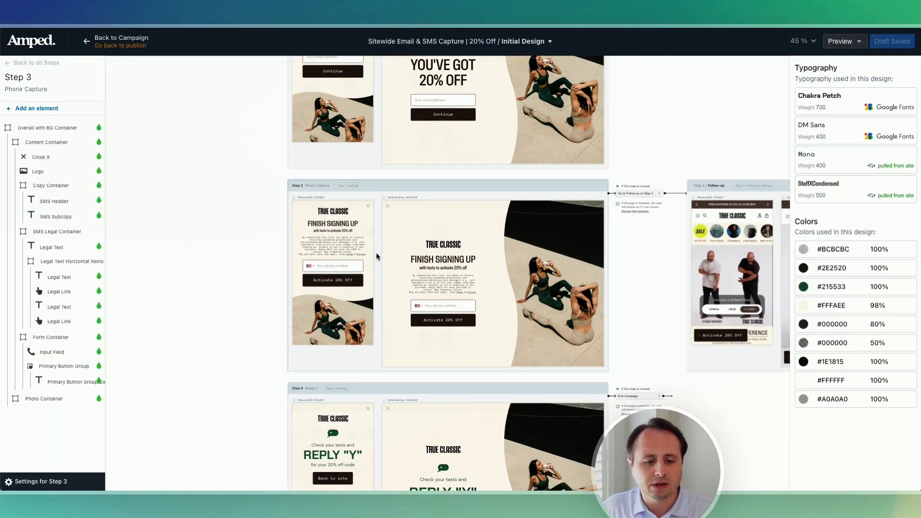
left_click(294, 387)
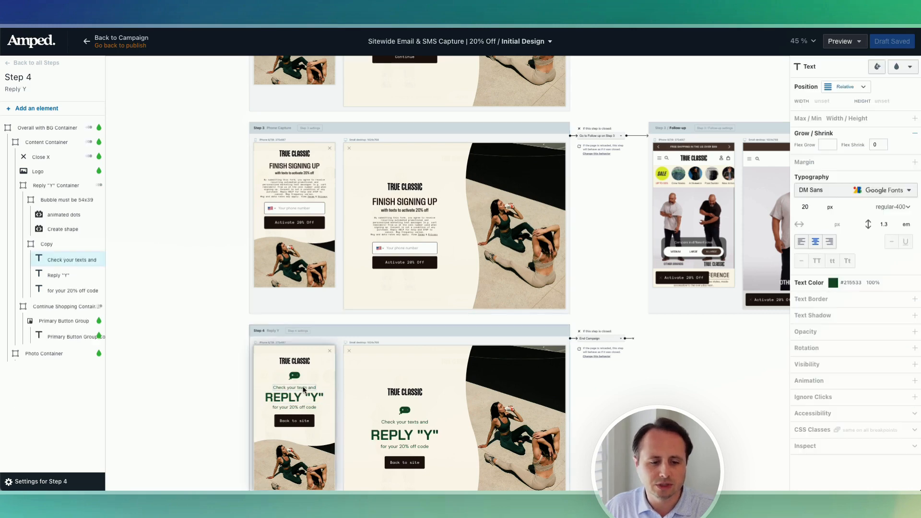
scroll(383, 266, "up", 8)
scroll(383, 266, "right", 2)
left_click(532, 146)
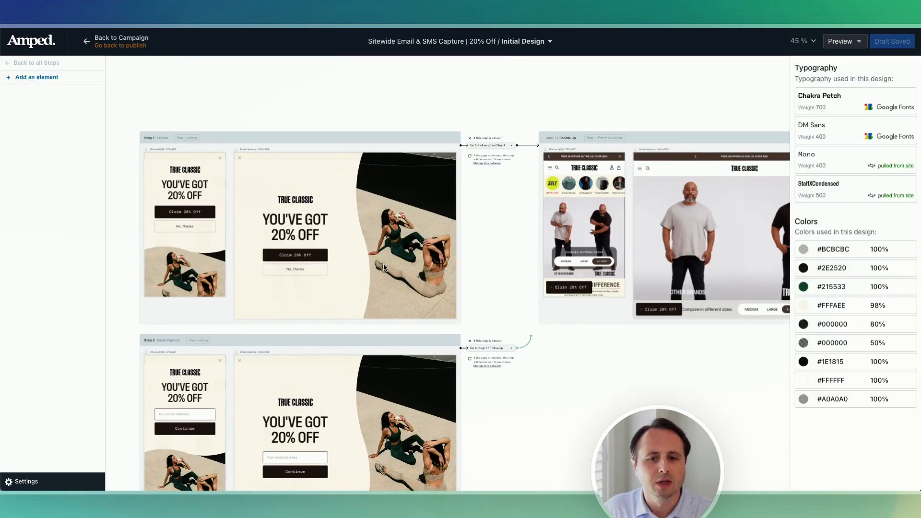
Preview the campaign locally, testing the close control and the Claim 20% Off button of the first step
left_click(847, 44)
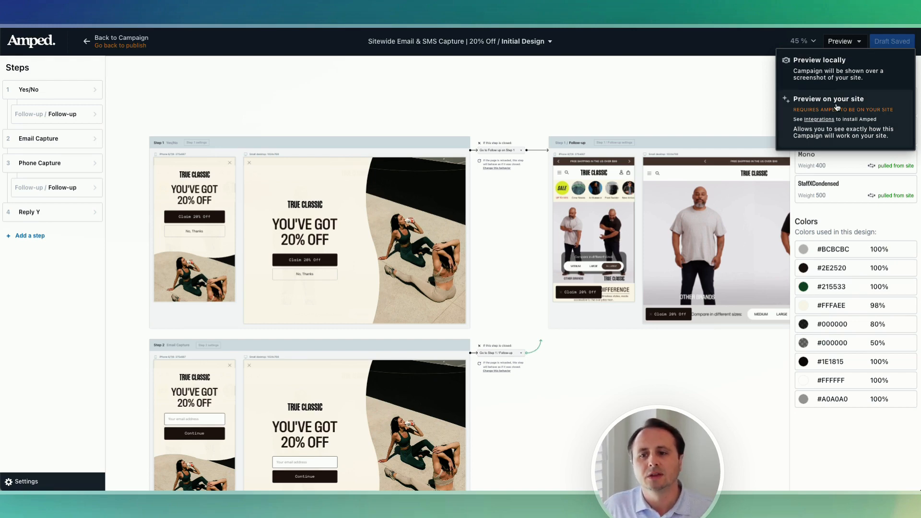
left_click(835, 64)
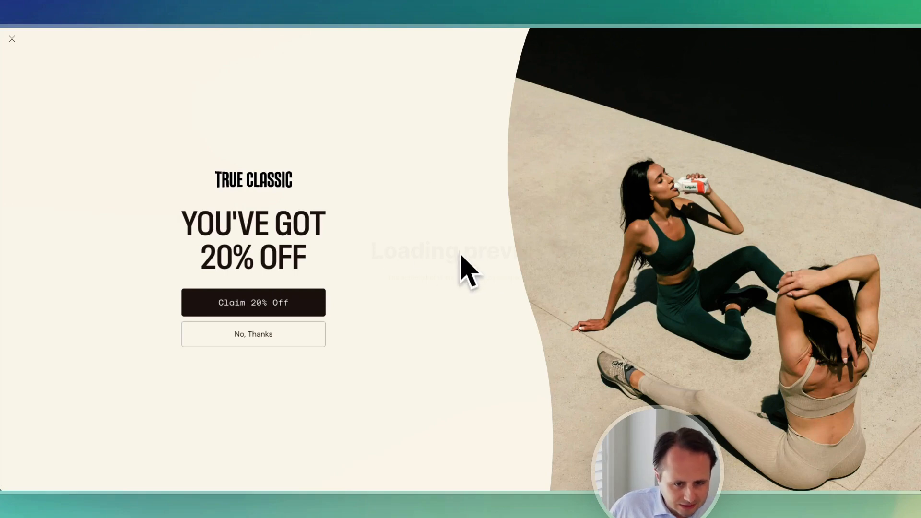
left_click(12, 40)
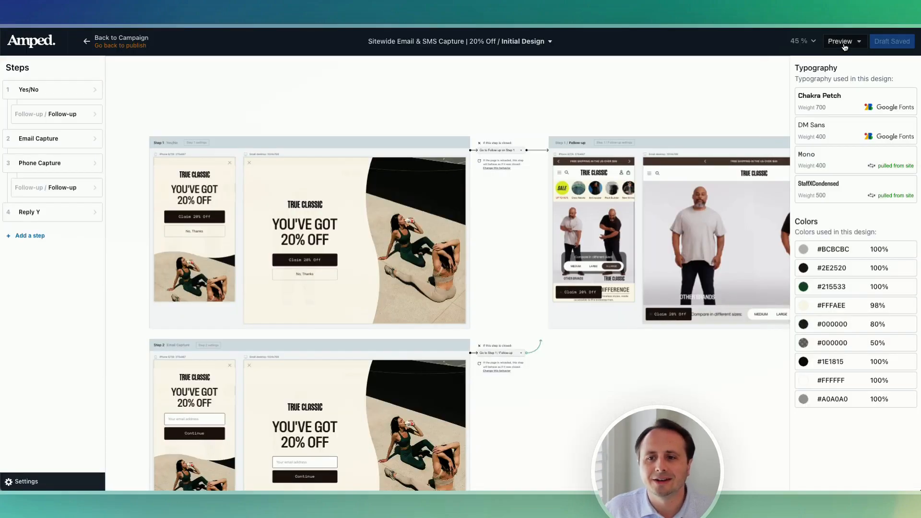
left_click(840, 42)
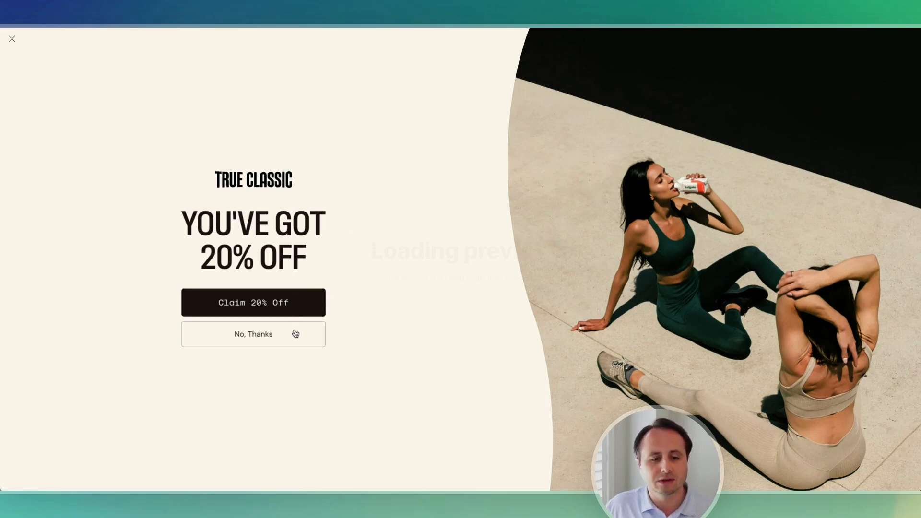
left_click(304, 304)
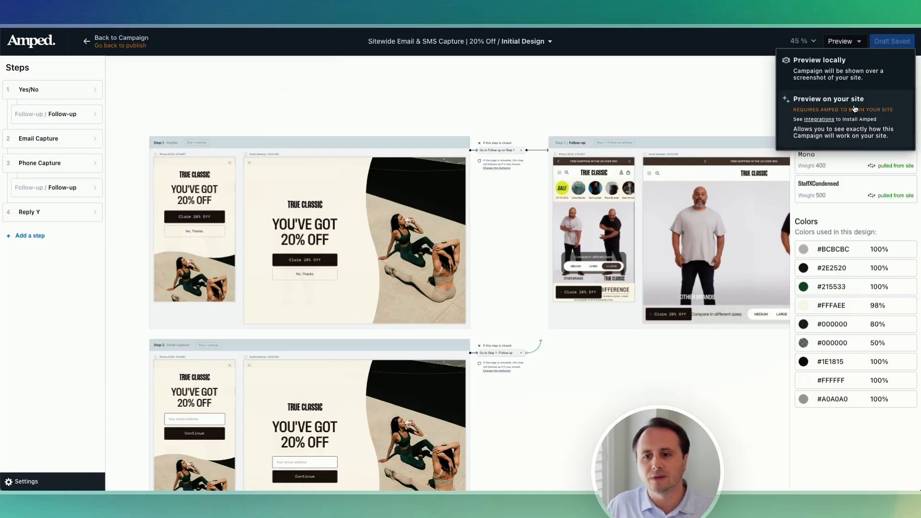
Preview the campaign on the True Classic site and return to the design editor
left_click(851, 113)
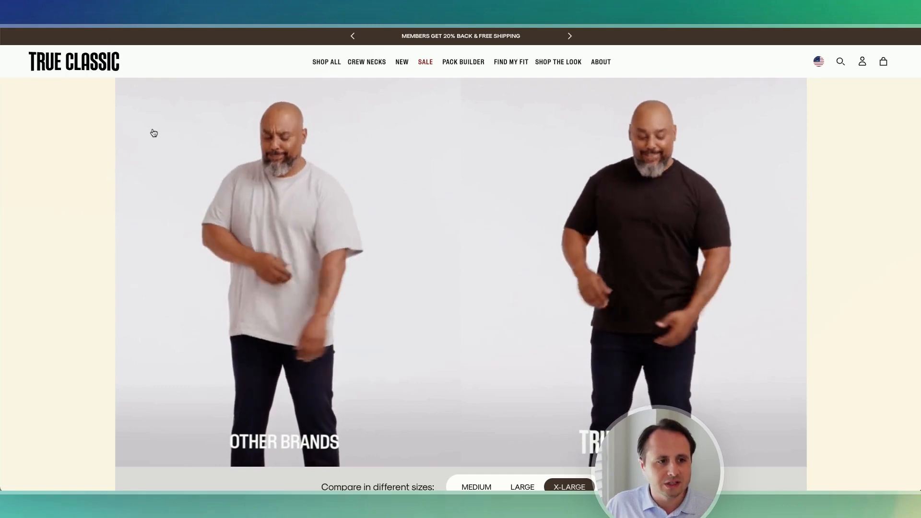
key("ctrl+w")
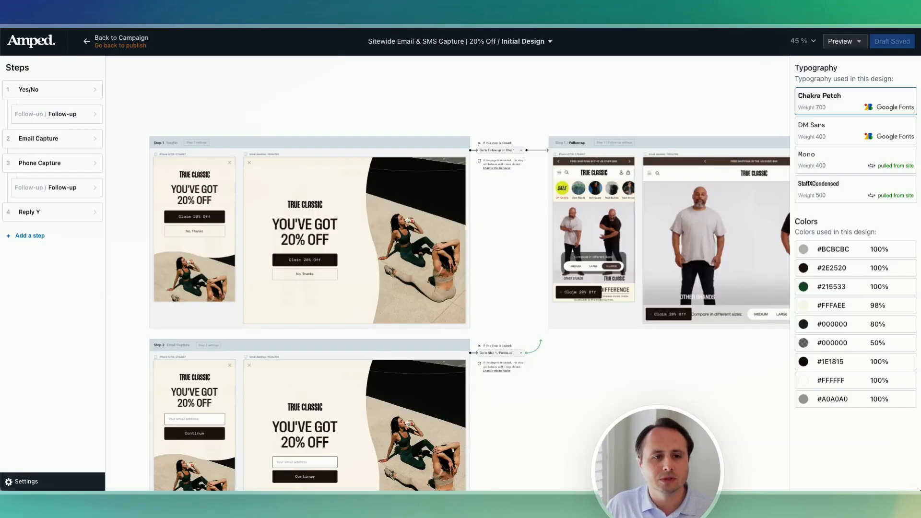
scroll(357, 115, "down", 2)
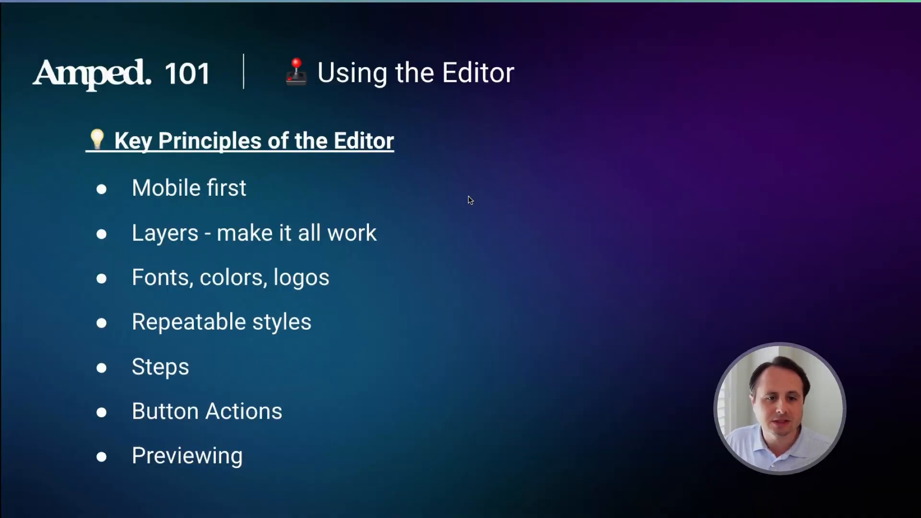
key("Right")
key("Left")
key("Right")
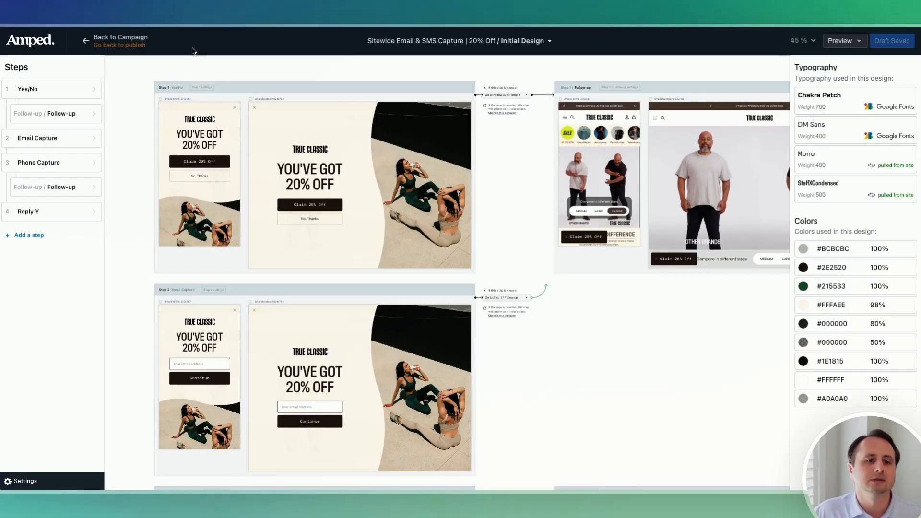
Return to the campaign configuration page and check the editable campaign title
left_click(87, 40)
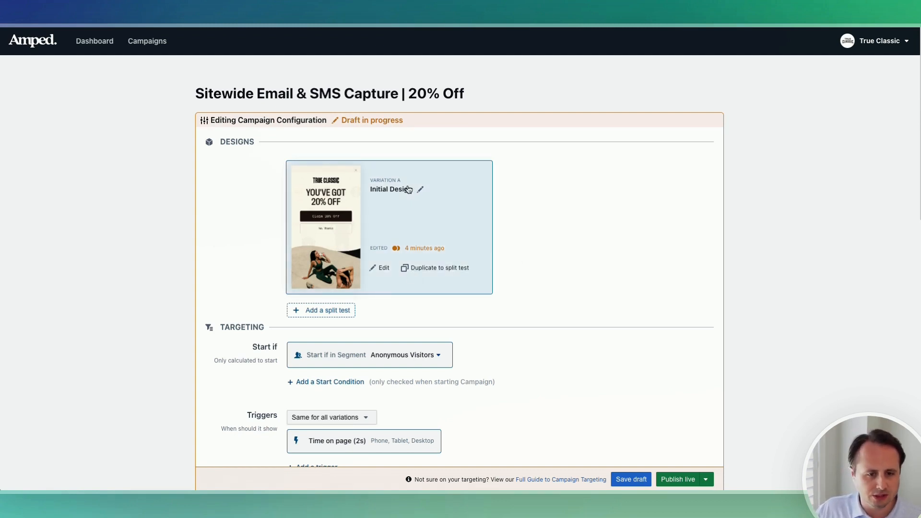
left_click(292, 90)
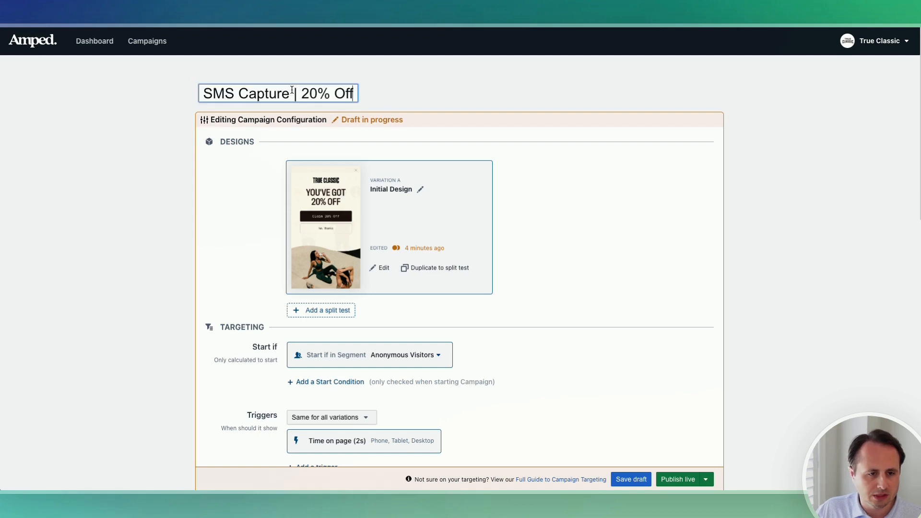
left_click(106, 152)
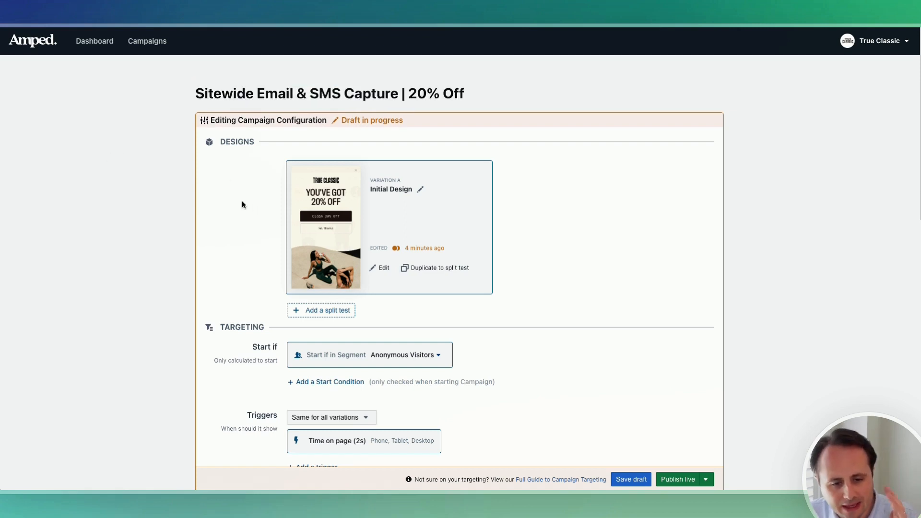
Review the segment options available for the Start if targeting rule
scroll(243, 202, "down", 3)
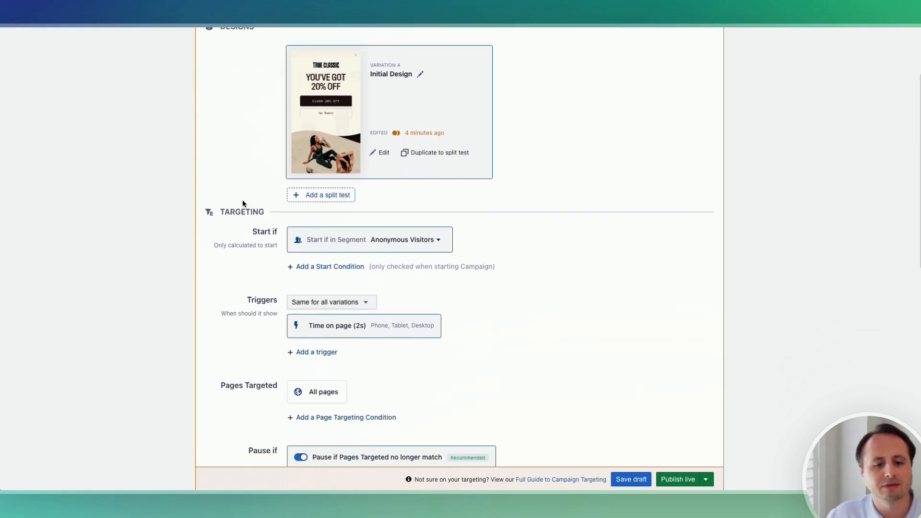
scroll(263, 220, "down", 1)
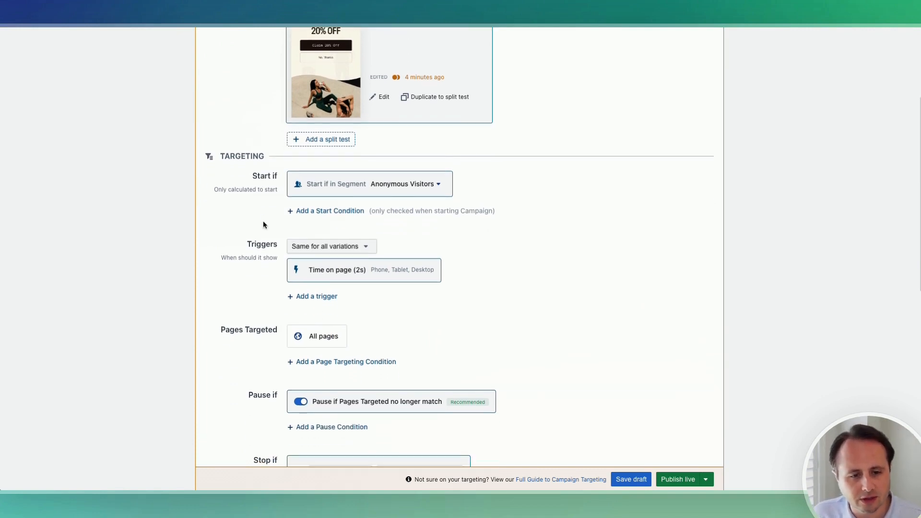
left_click(391, 187)
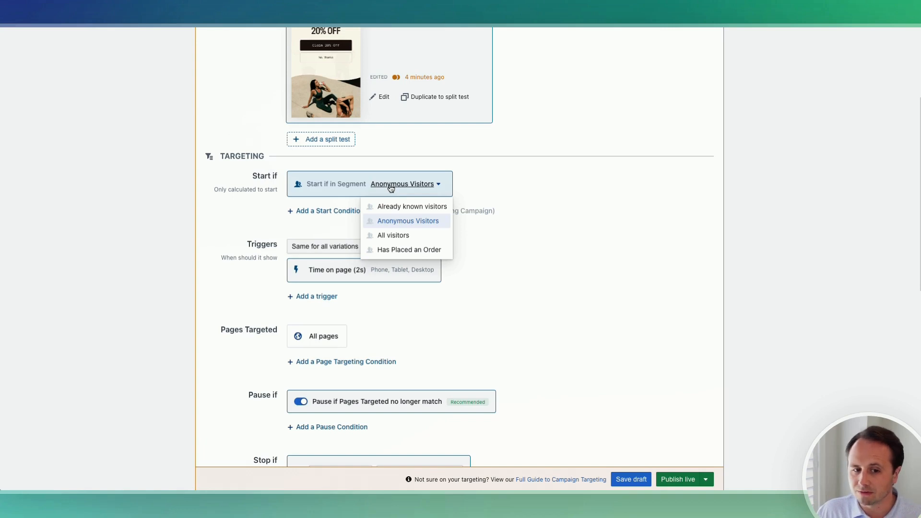
left_click(516, 179)
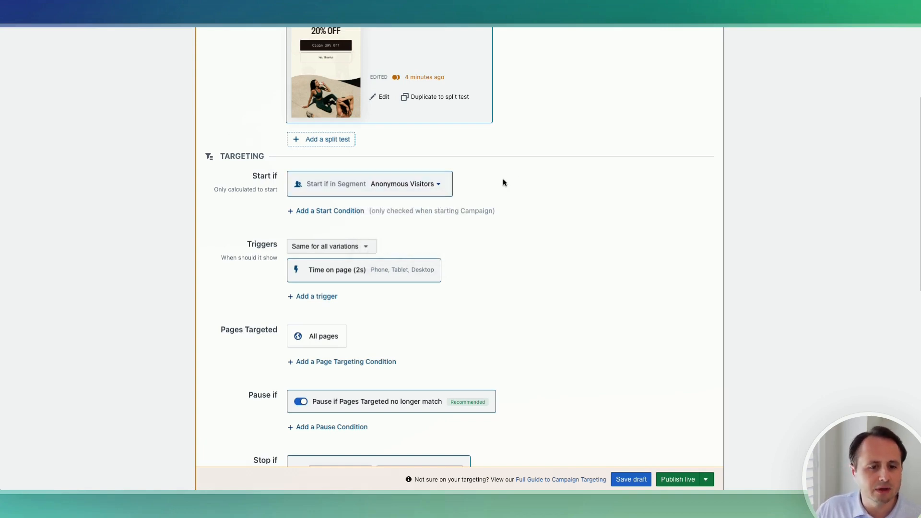
Add a start condition requiring the traffic source to be Facebook or Instagram
scroll(335, 213, "down", 1)
left_click(334, 210)
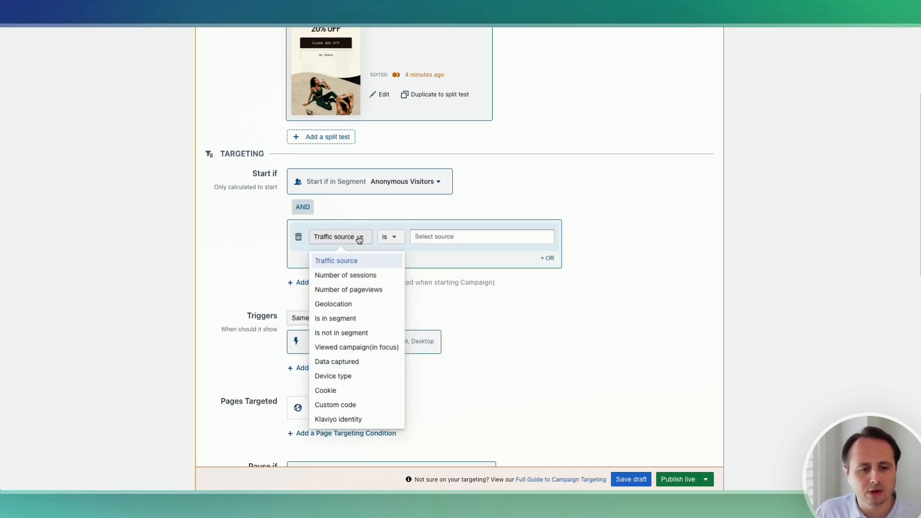
left_click(468, 236)
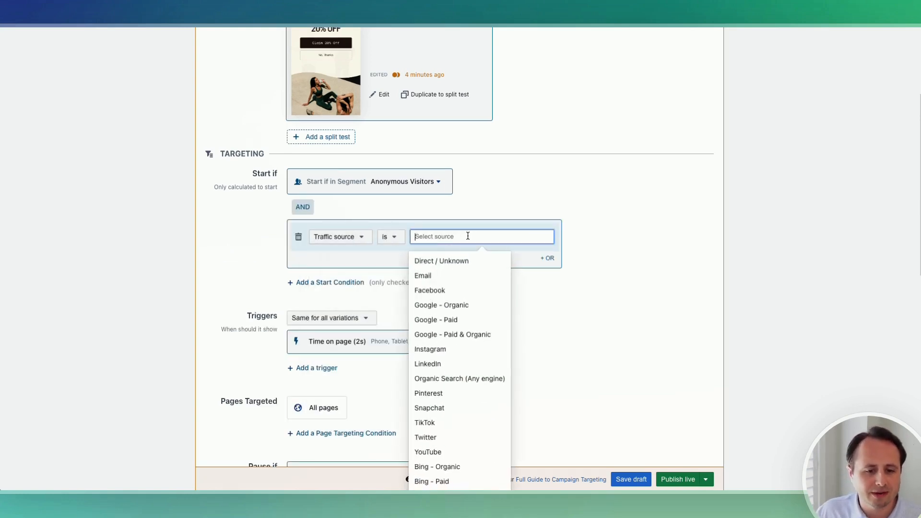
left_click(465, 290)
left_click(456, 346)
left_click(553, 167)
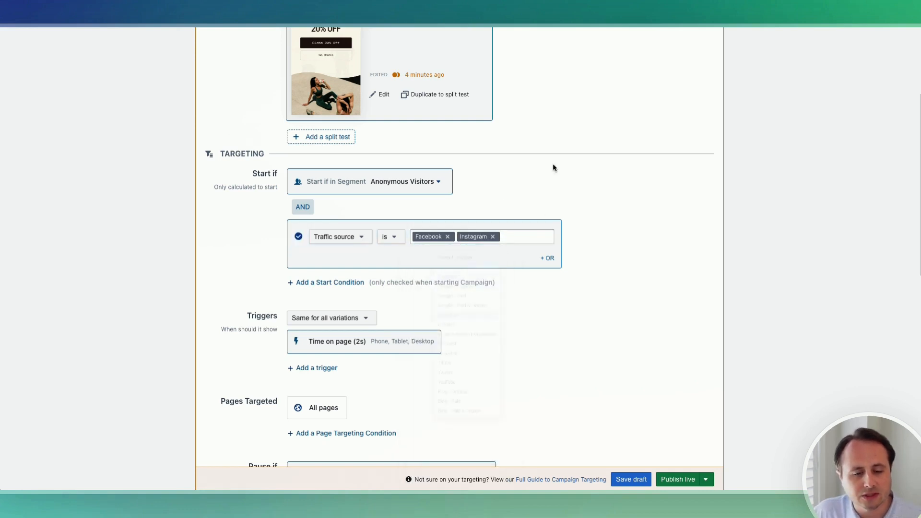
Add a second start condition, trying Number of sessions and switching it to Geolocation to look at the country options
left_click(325, 281)
left_click(335, 310)
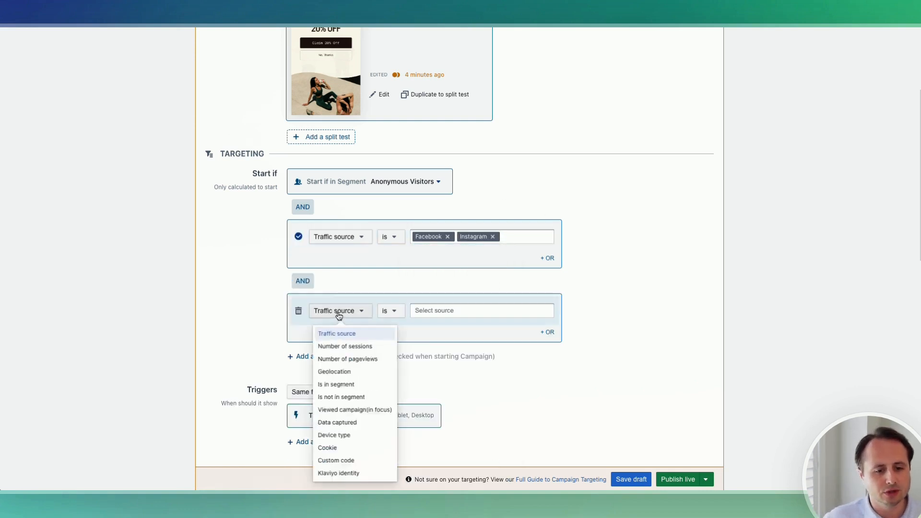
left_click(371, 355)
scroll(411, 306, "down", 3)
left_click(326, 247)
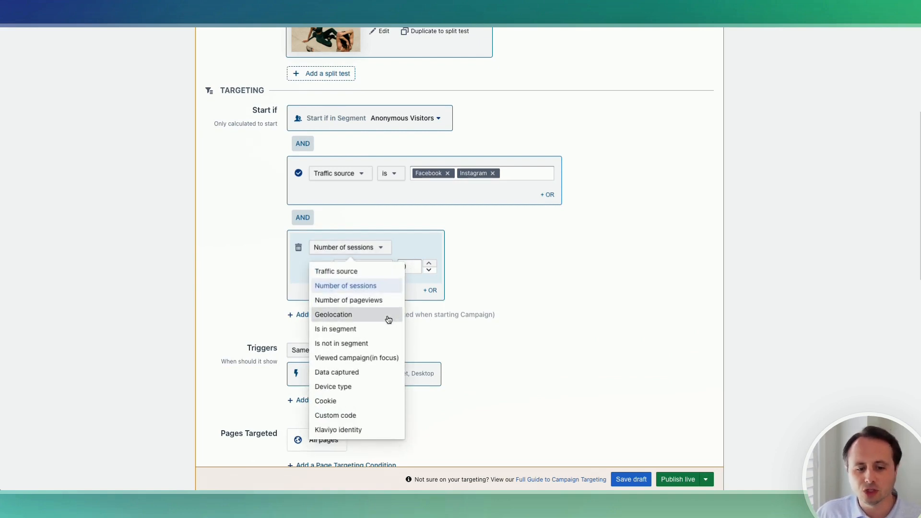
left_click(388, 319)
left_click(397, 263)
left_click(410, 308)
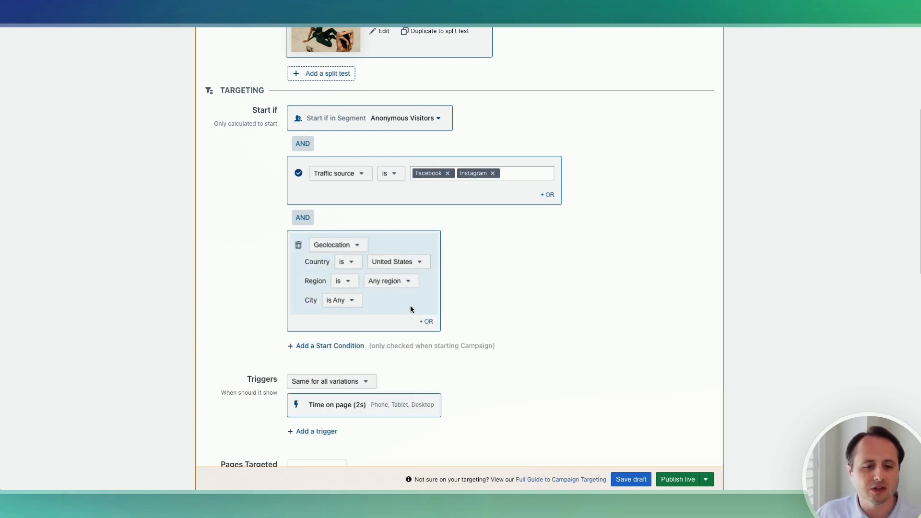
Try Is in segment and Viewed campaign(in focus) as the second start condition, checking which campaigns the latter can cover
left_click(349, 246)
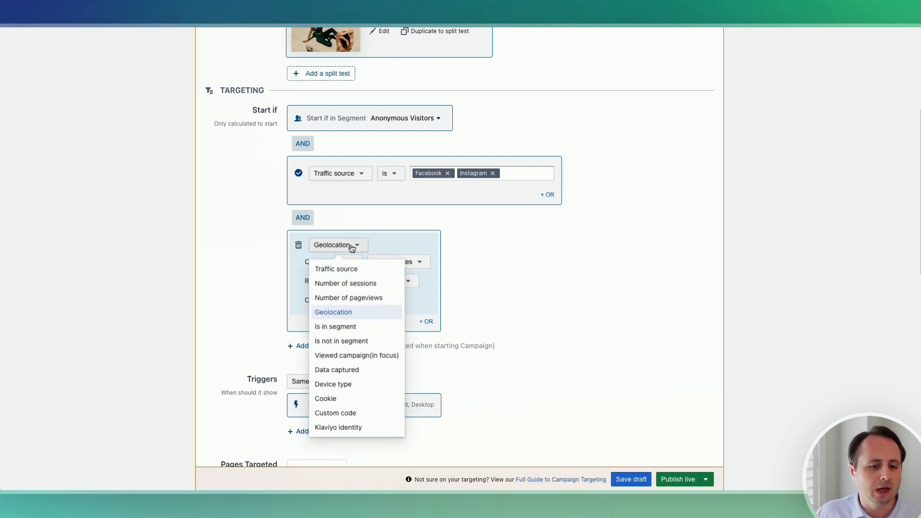
left_click(344, 327)
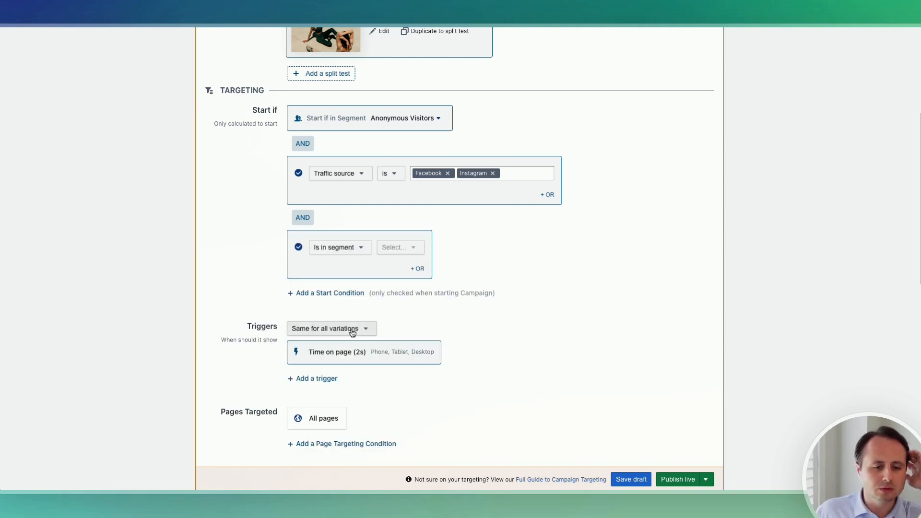
left_click(393, 254)
left_click(349, 246)
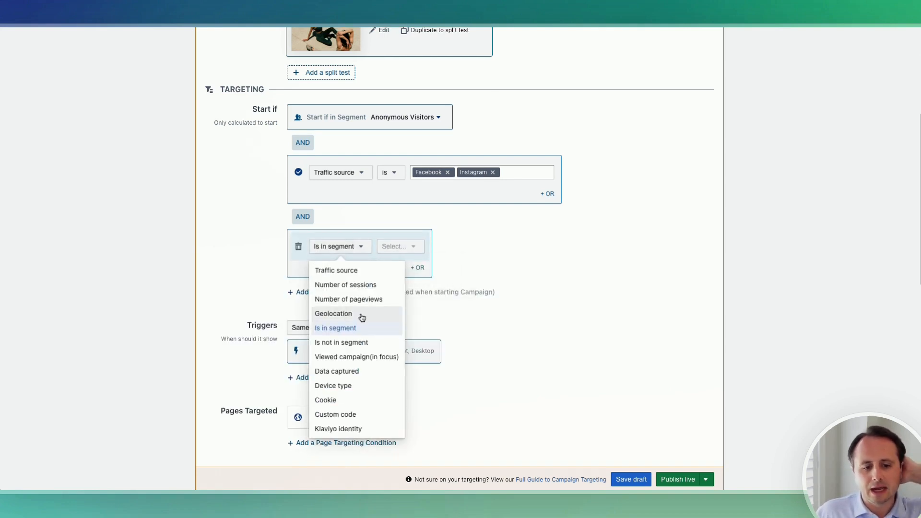
left_click(370, 356)
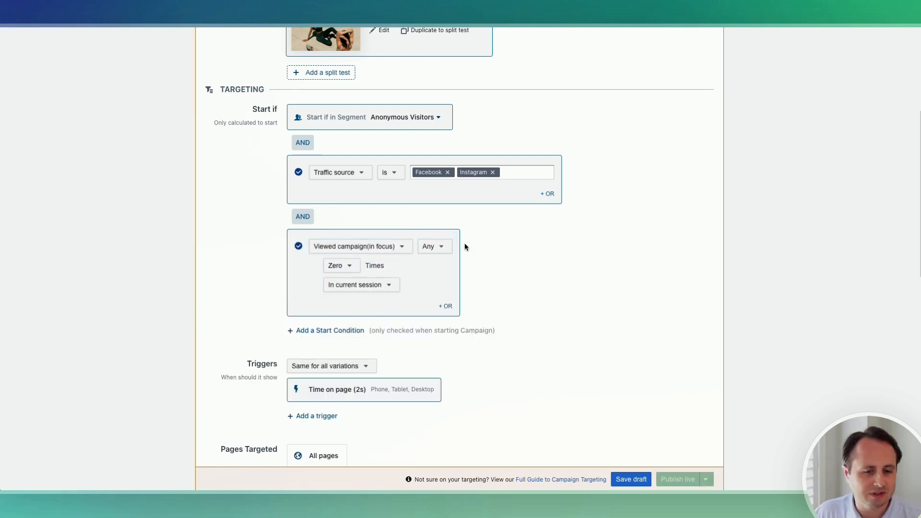
left_click(444, 246)
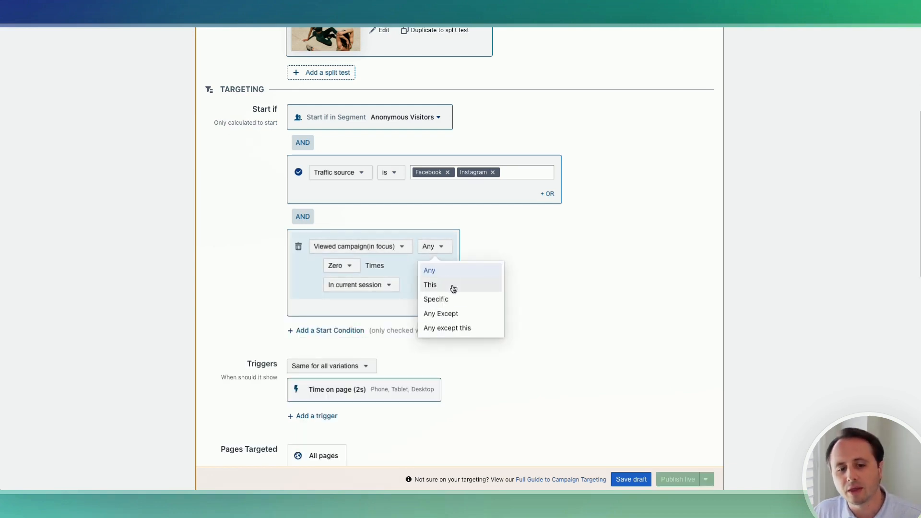
Try the second start condition as Data captured for Email address, and as Device type
left_click(376, 247)
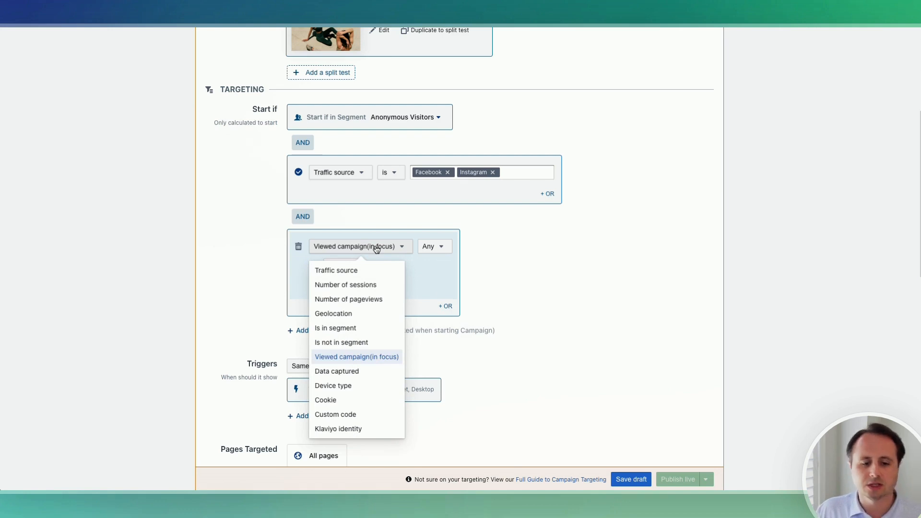
left_click(354, 371)
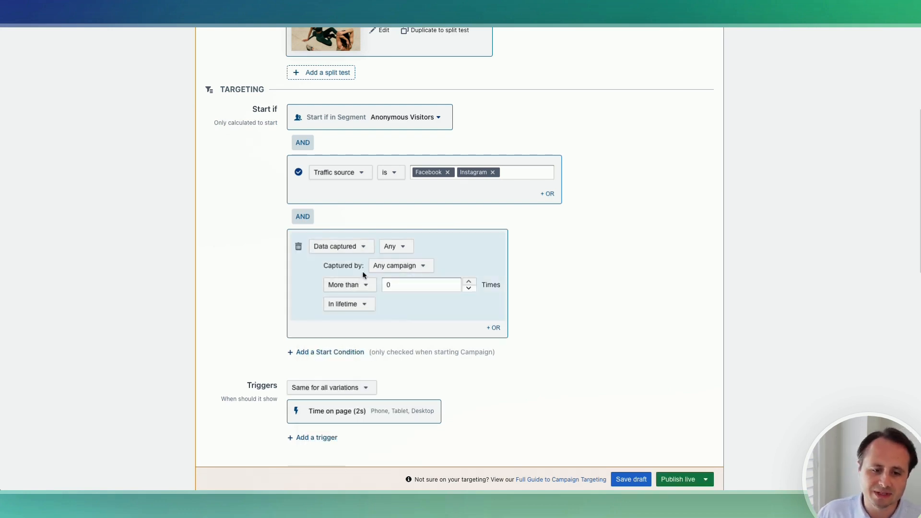
left_click(394, 247)
left_click(419, 282)
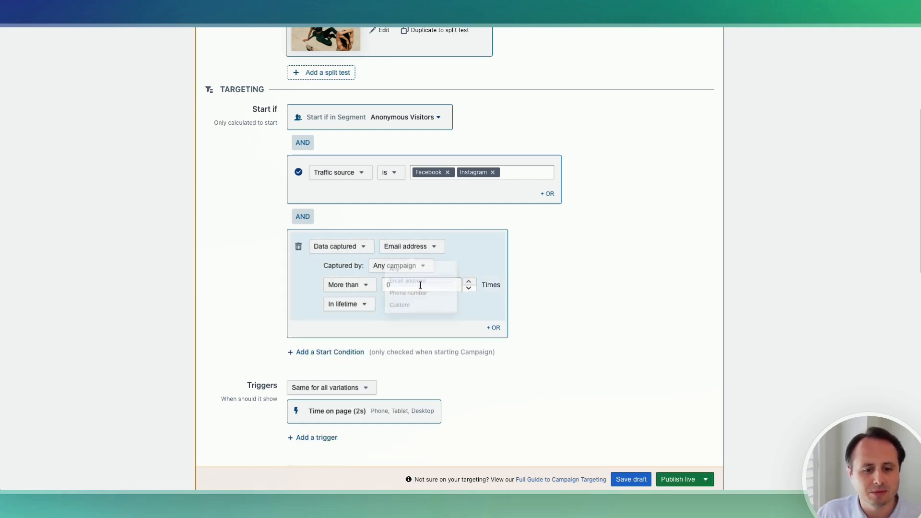
left_click(354, 246)
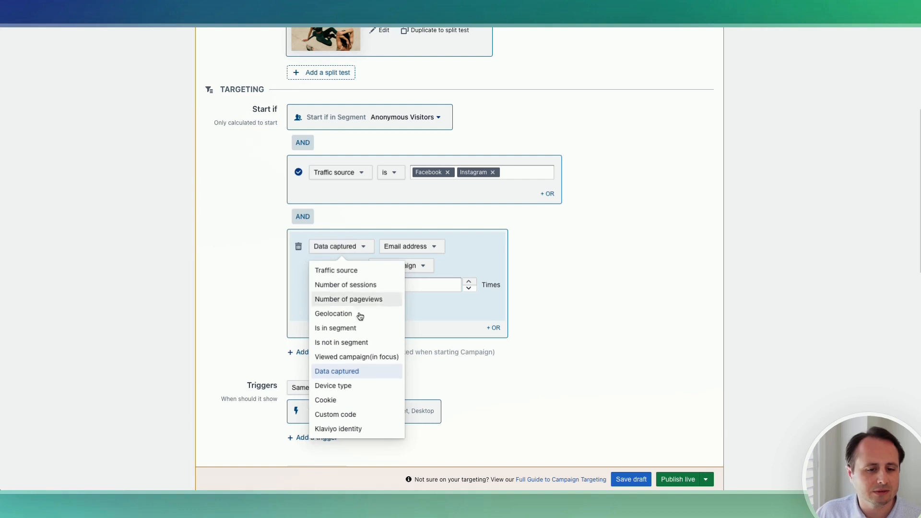
left_click(368, 389)
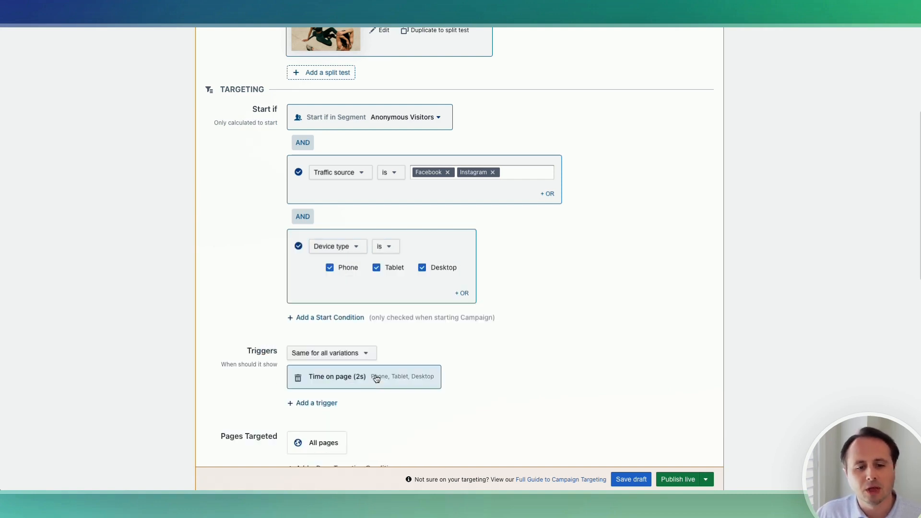
Try Cookie and Custom code as the second start condition, inspect the default return true code, and discard the code editor
scroll(412, 319, "down", 1)
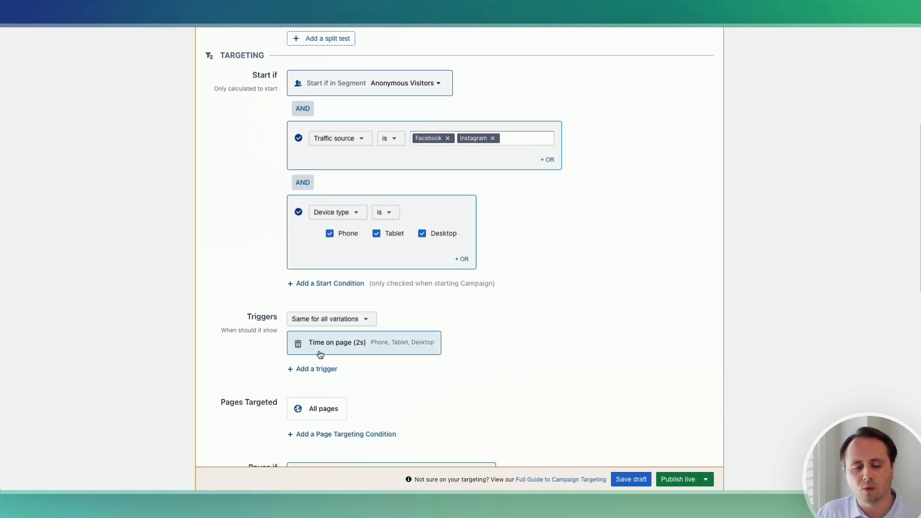
left_click(364, 213)
left_click(366, 365)
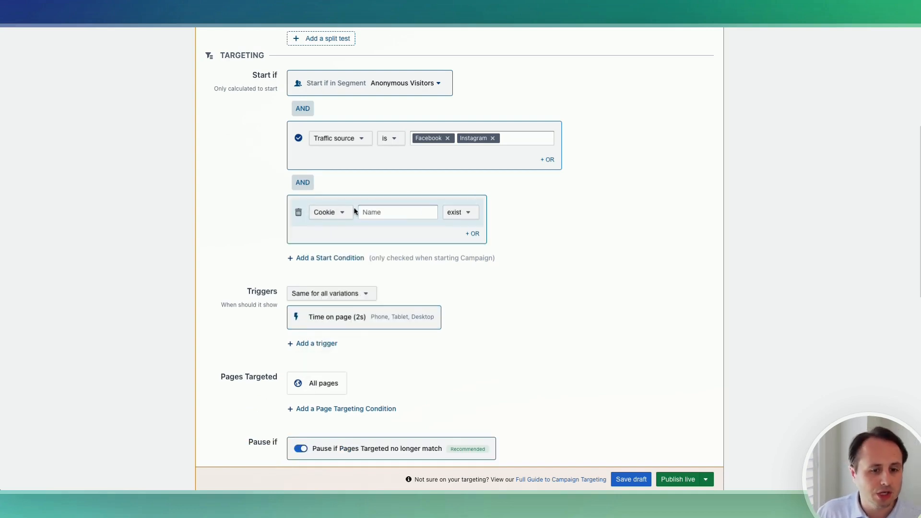
left_click(353, 212)
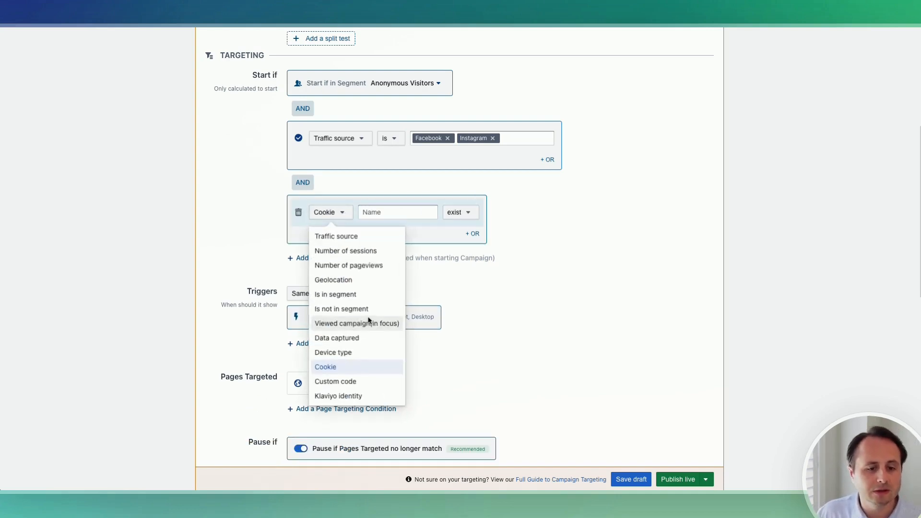
left_click(364, 382)
left_click(390, 222)
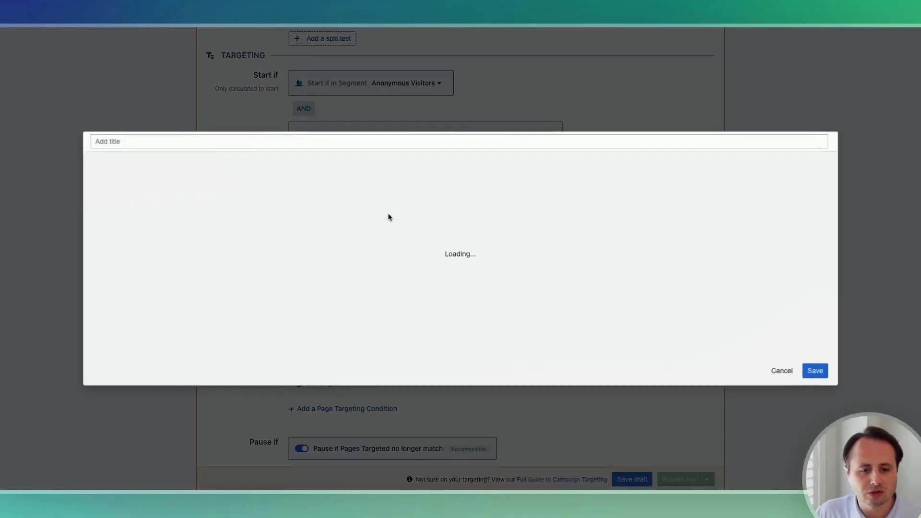
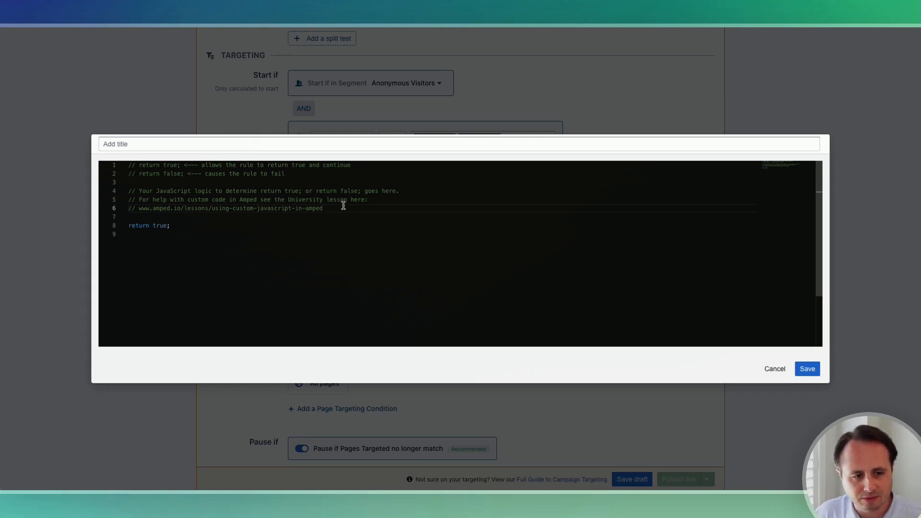
left_click_drag(172, 226, 128, 226)
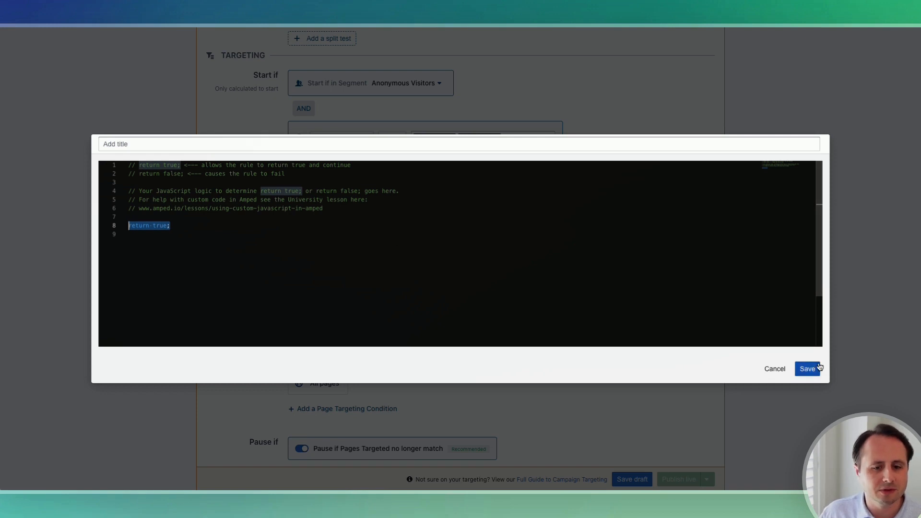
left_click(776, 370)
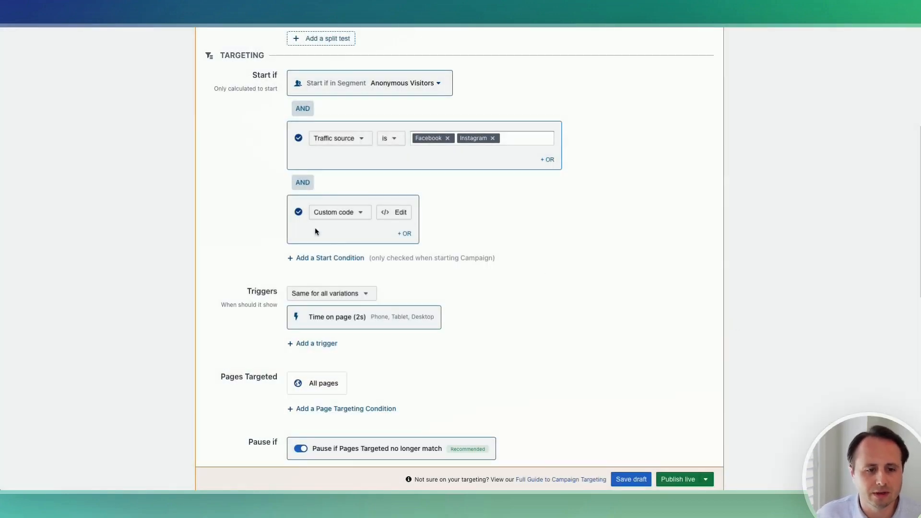
Delete the custom code and traffic source start conditions
left_click(298, 211)
left_click(298, 137)
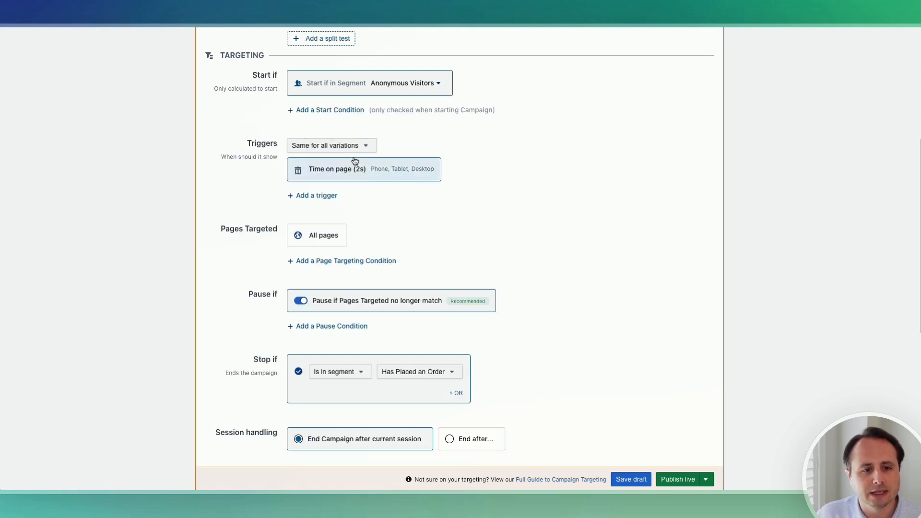
Try changing the Time on page trigger to Total time on site of 60 seconds, and check its session and lifetime options
scroll(242, 154, "up", 1)
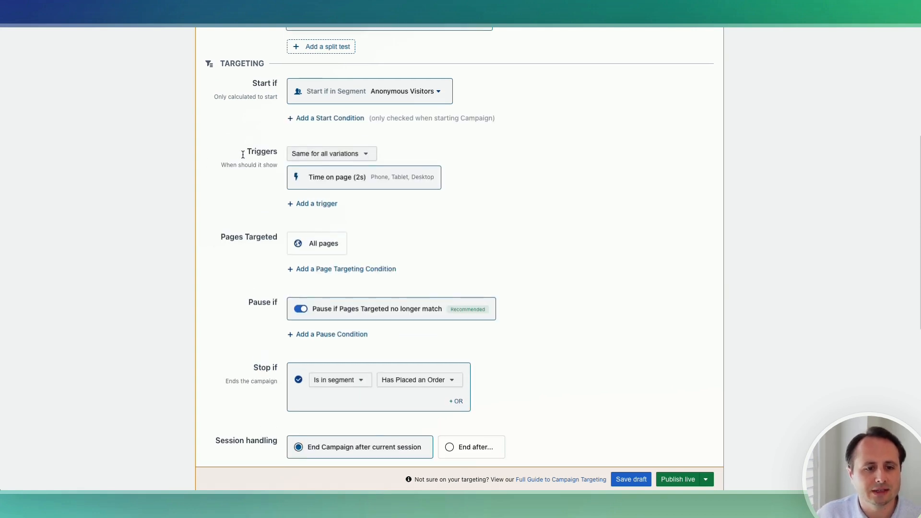
left_click(307, 186)
left_click(335, 230)
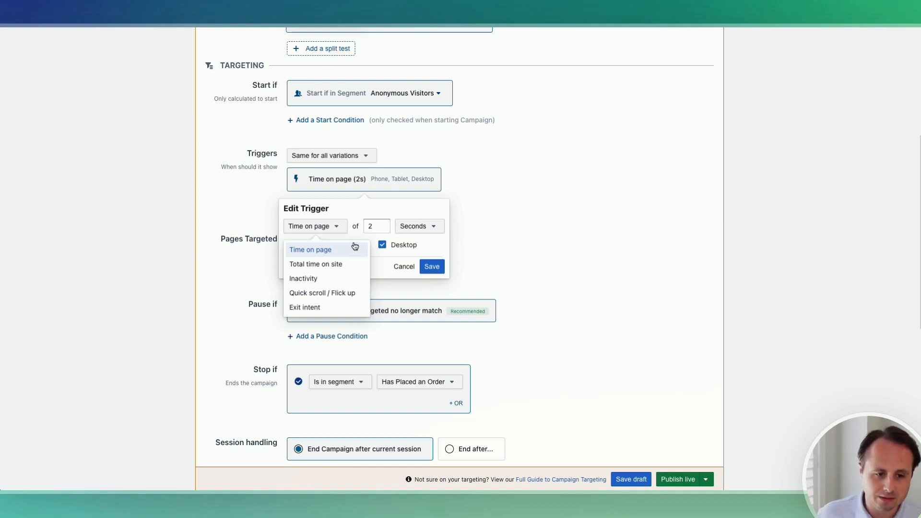
left_click(336, 264)
key("Tab")
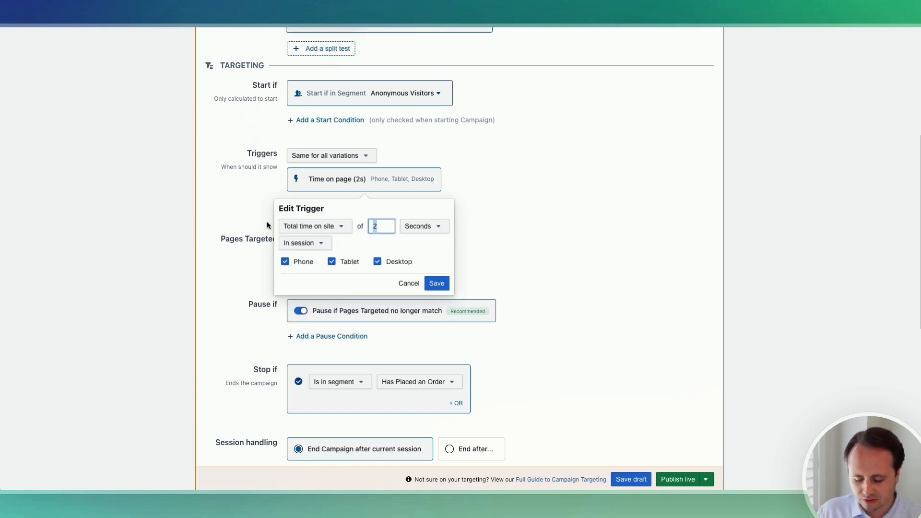
type("60")
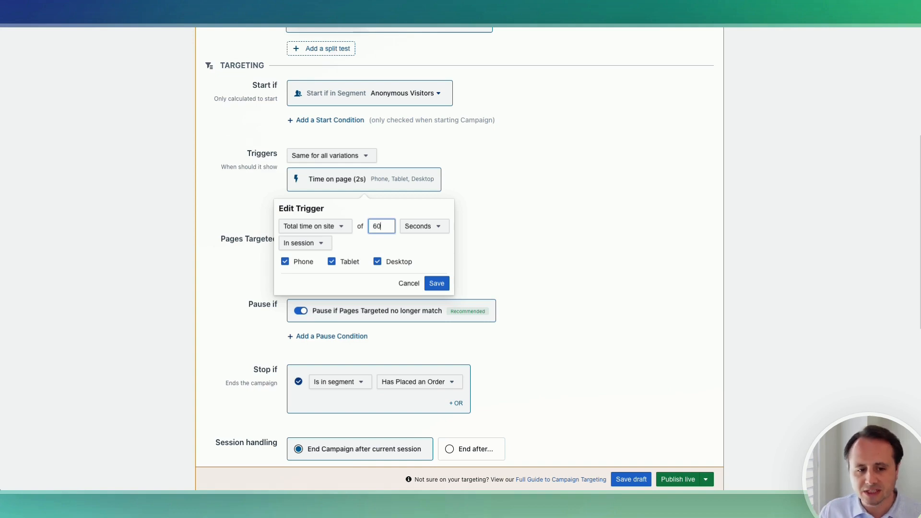
left_click(310, 245)
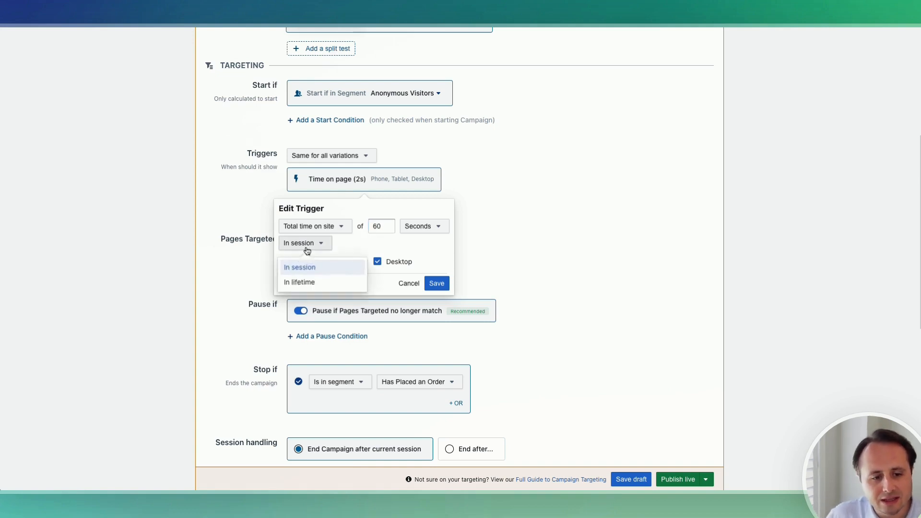
left_click(313, 249)
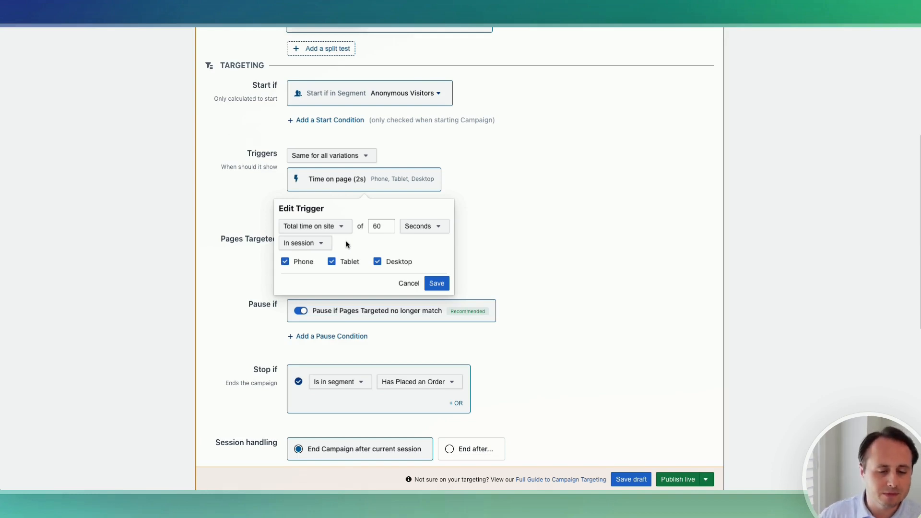
Try Inactivity, Quick scroll / Flick up and Exit intent as the trigger type, and discard the trigger edit
left_click(340, 226)
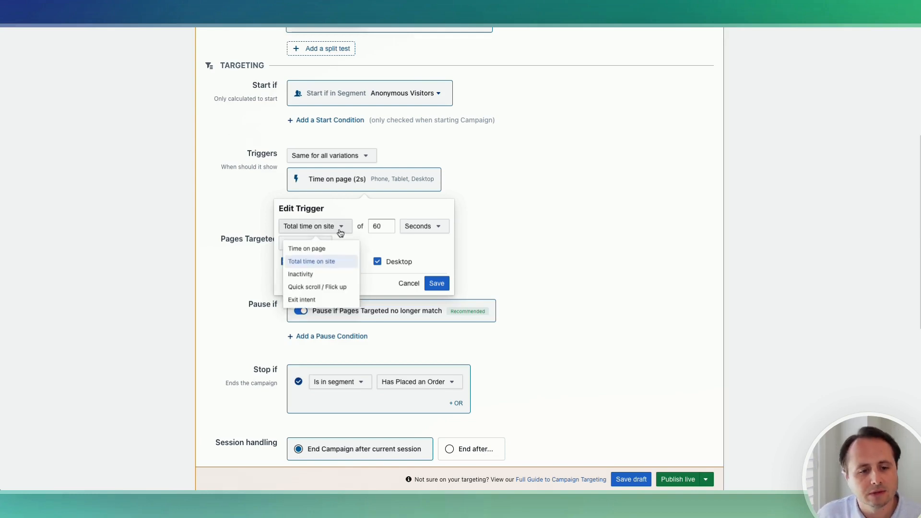
left_click(321, 277)
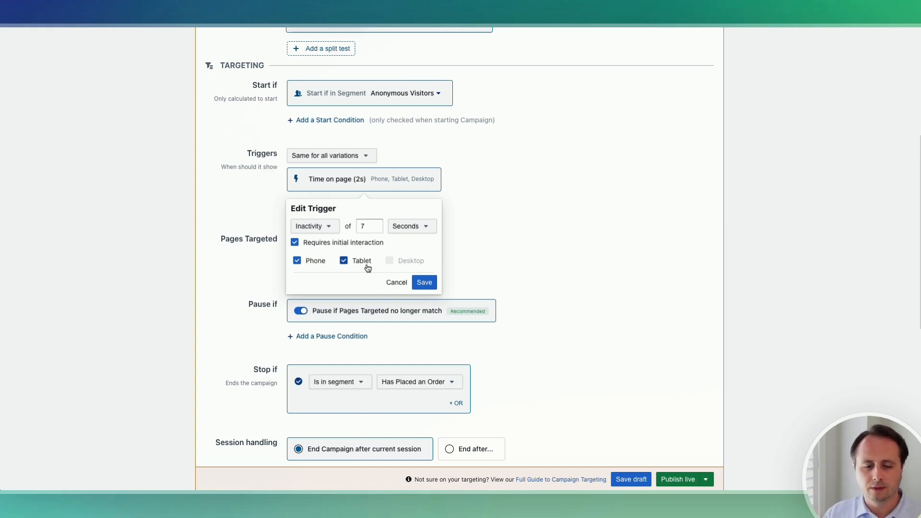
left_click(323, 226)
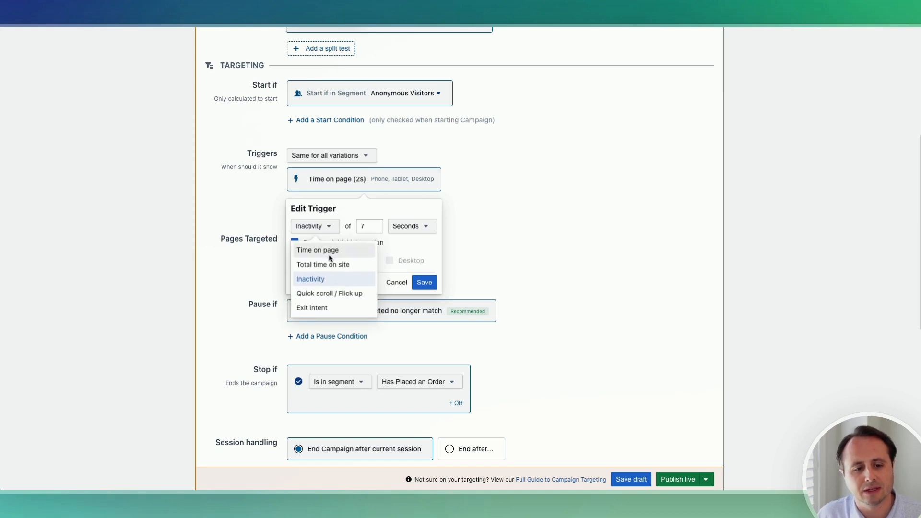
left_click(331, 293)
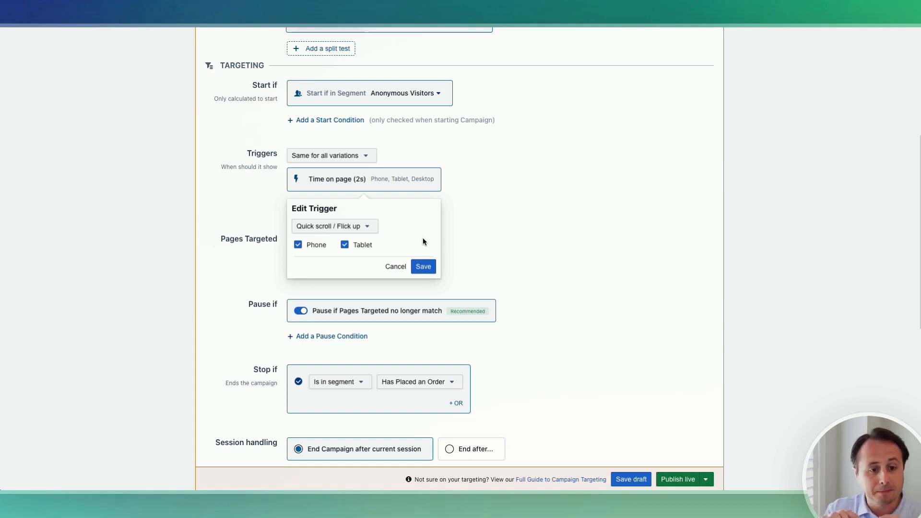
left_click(352, 226)
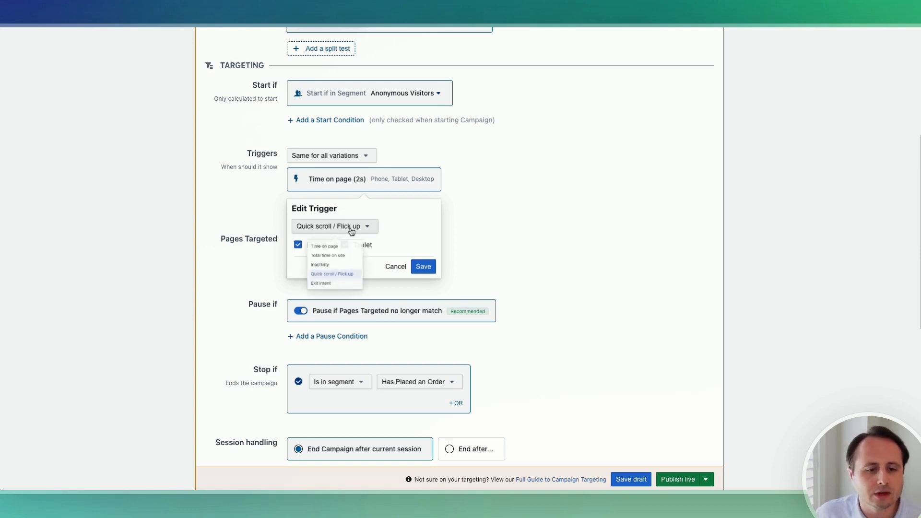
left_click(336, 312)
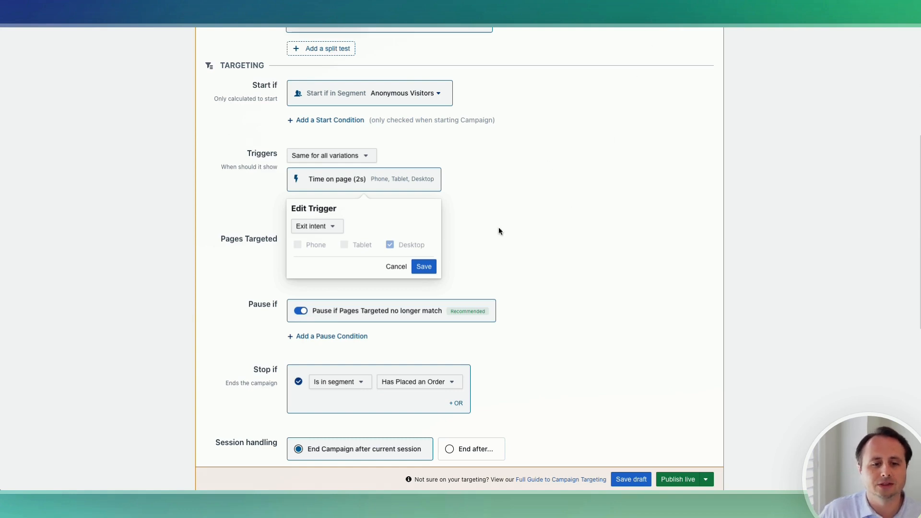
left_click(306, 227)
left_click(313, 249)
left_click(591, 239)
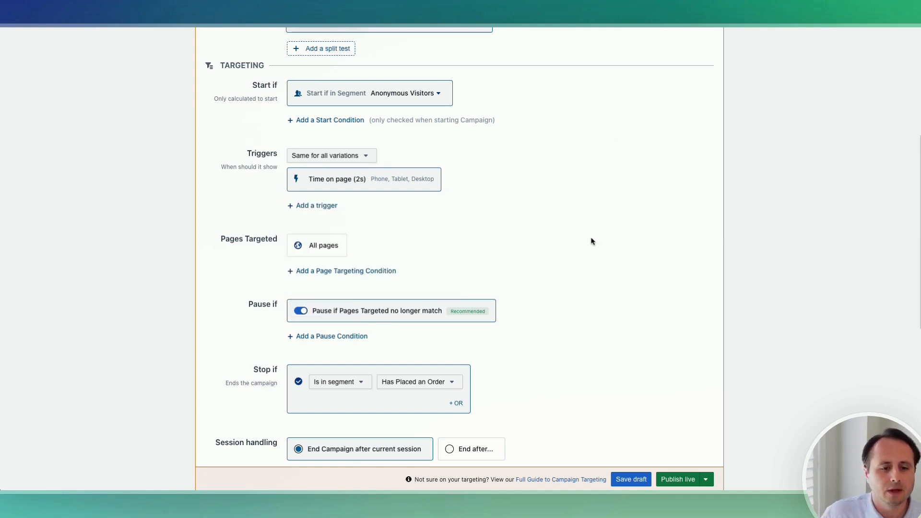
Add a page targeting condition for currently viewing a page whose URL contains /collection
scroll(384, 215, "down", 2)
scroll(288, 210, "up", 1)
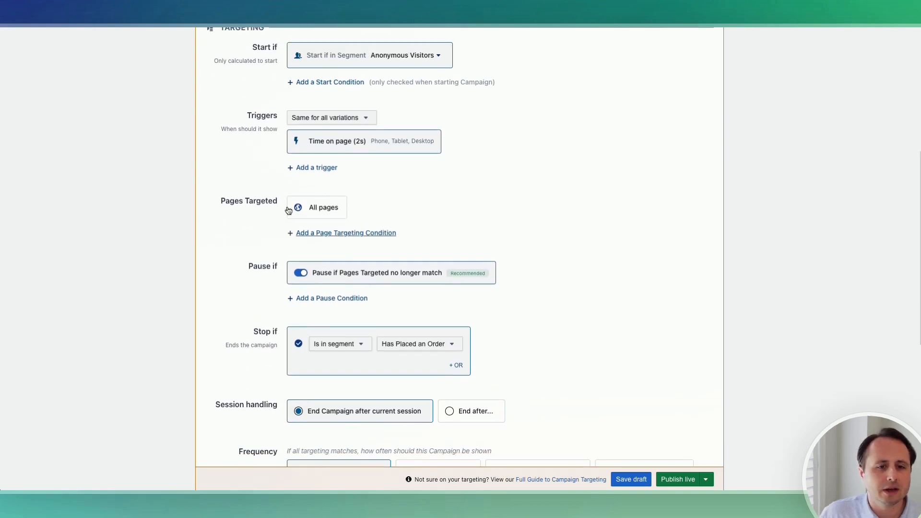
scroll(329, 232, "up", 1)
left_click(337, 257)
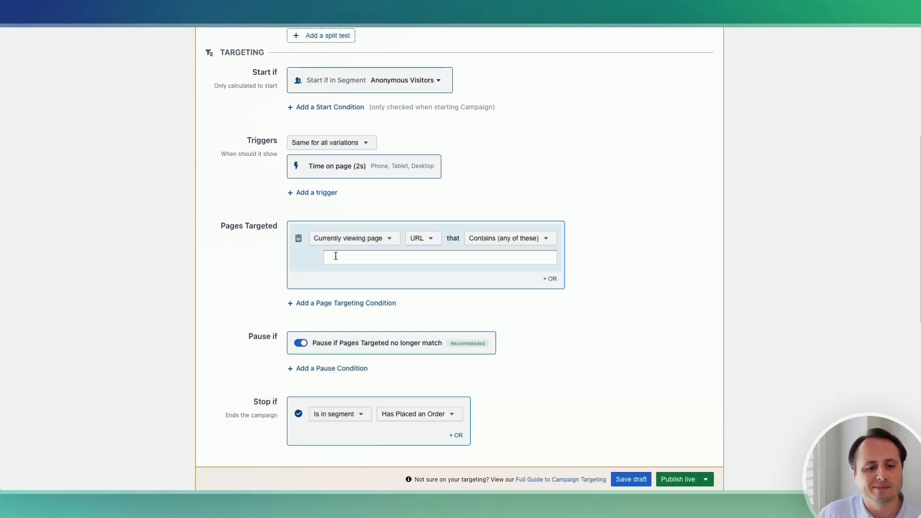
left_click(359, 245)
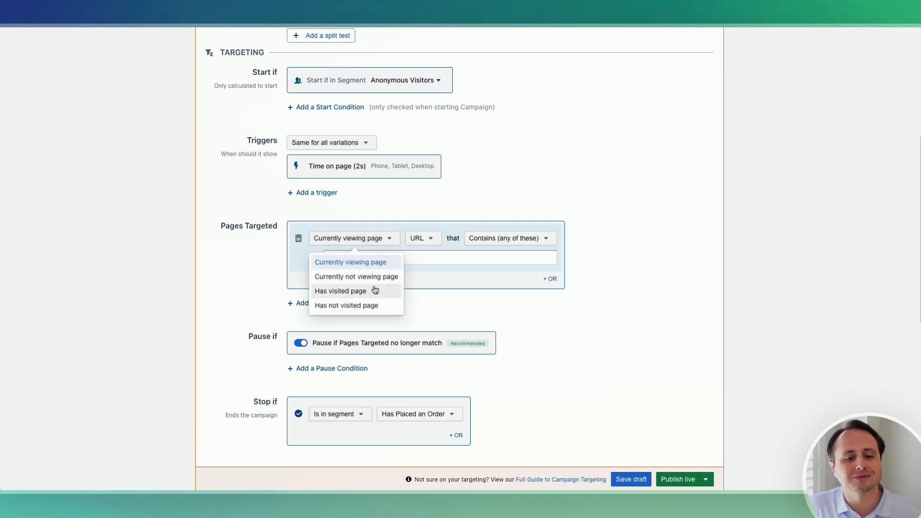
left_click(420, 260)
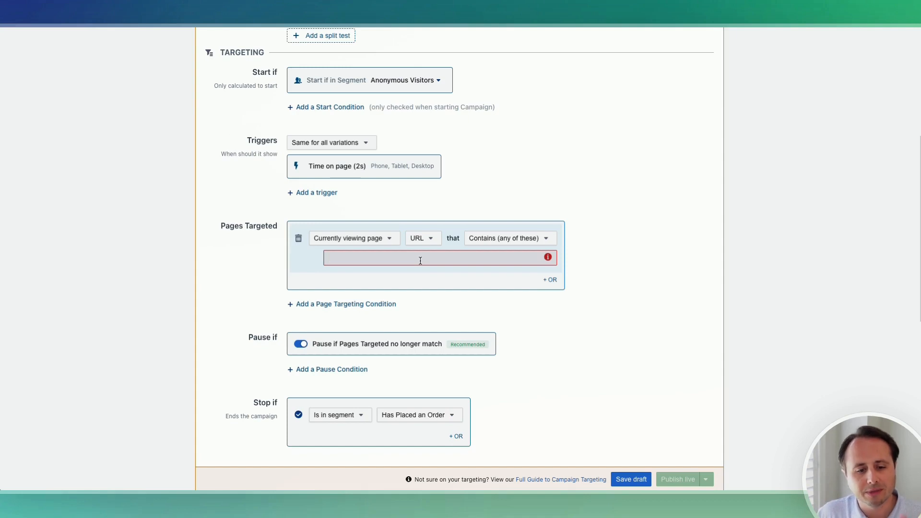
type("/collec")
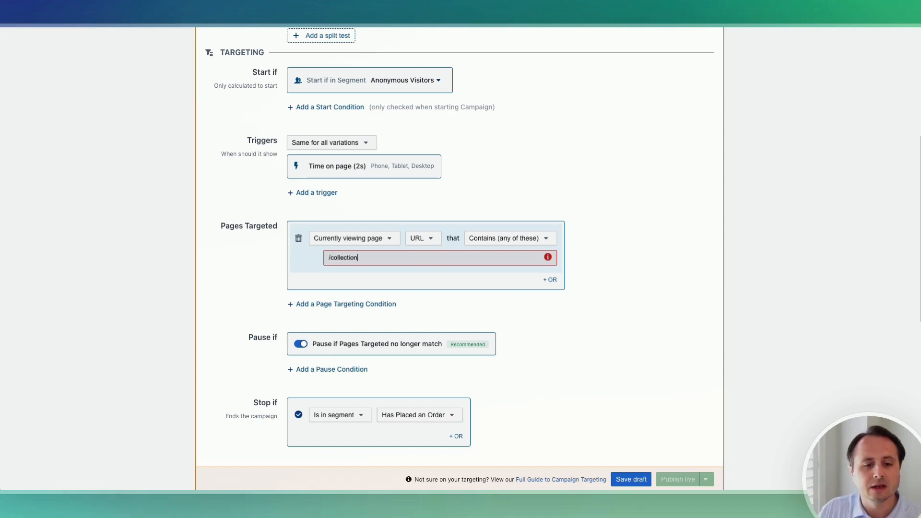
type("tion")
key("Return")
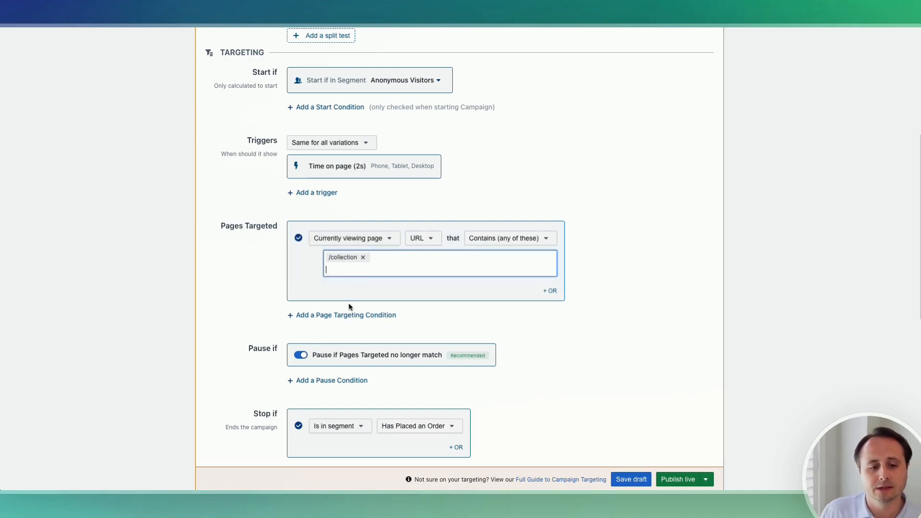
Add a second page targeting condition for Has not visited page with a URL containing utm_campaign=alreadyhasdiscount in the current session
left_click(359, 316)
left_click(349, 342)
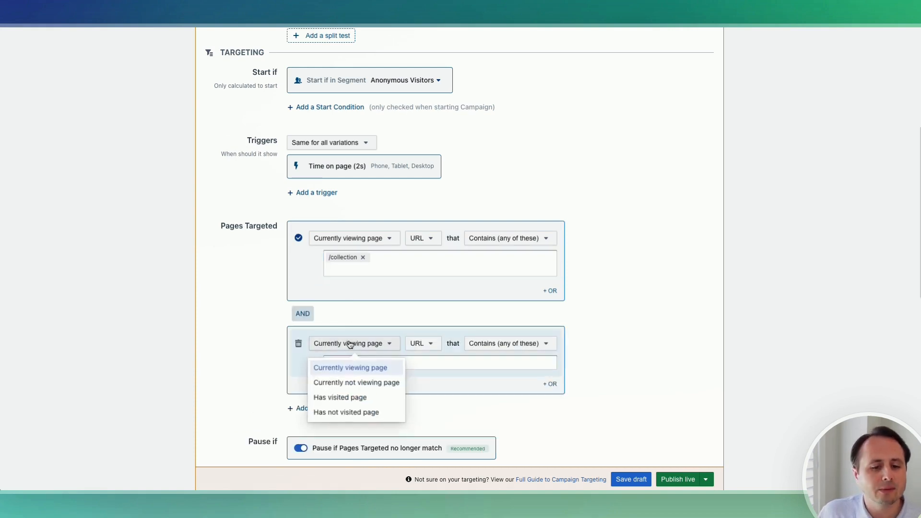
left_click(369, 412)
left_click(438, 362)
type("ut")
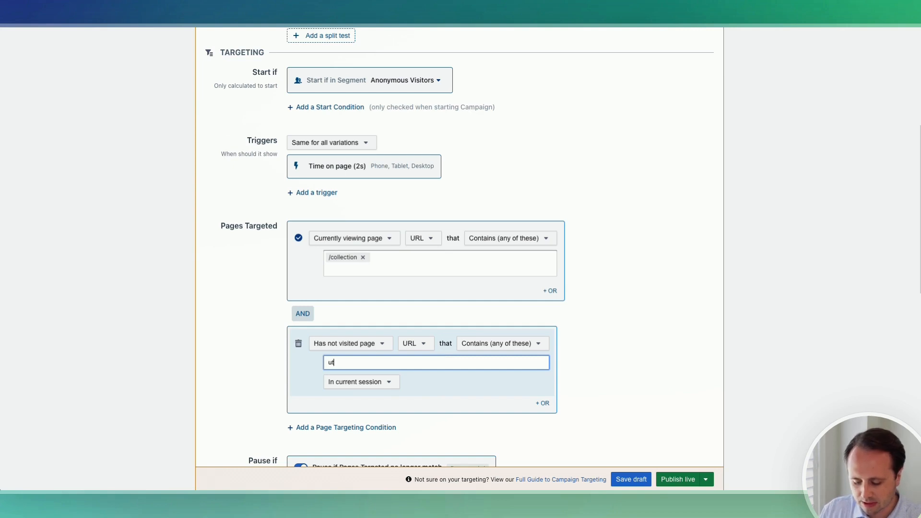
type("m_campaign=")
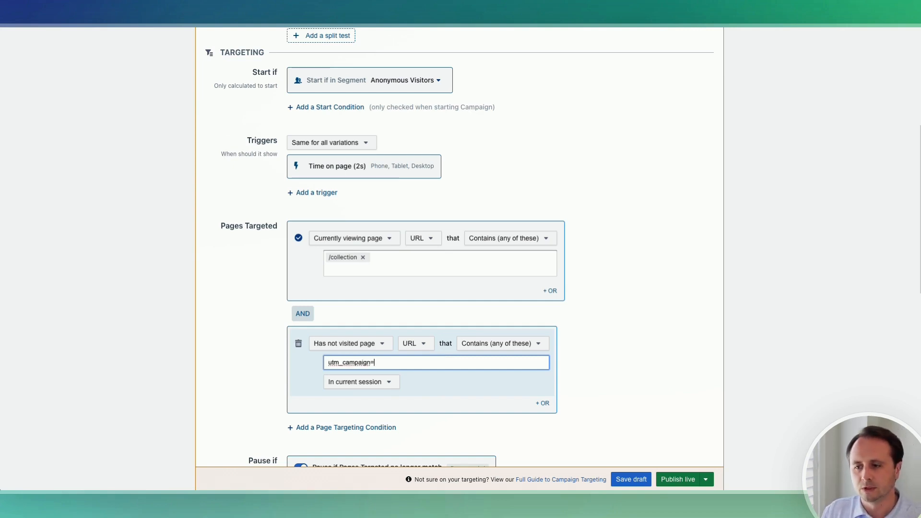
type("alreadyha")
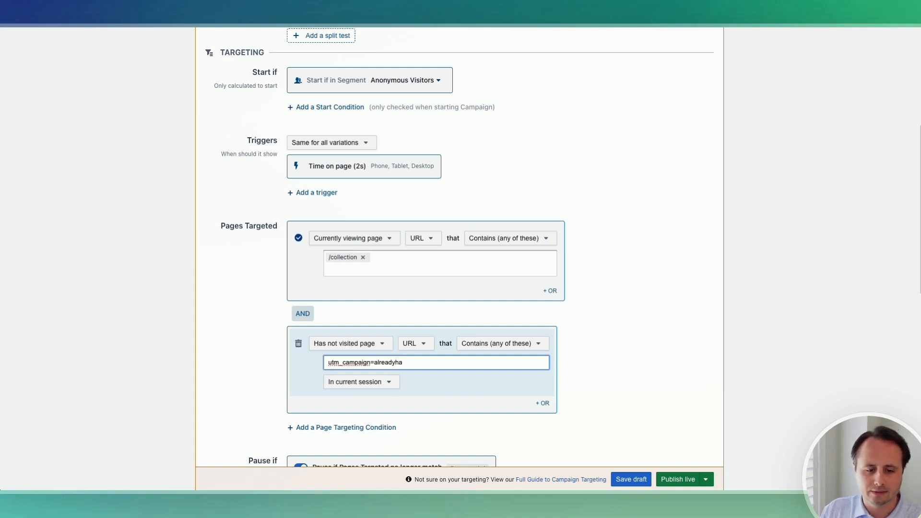
type("dsdiscount")
key("Return")
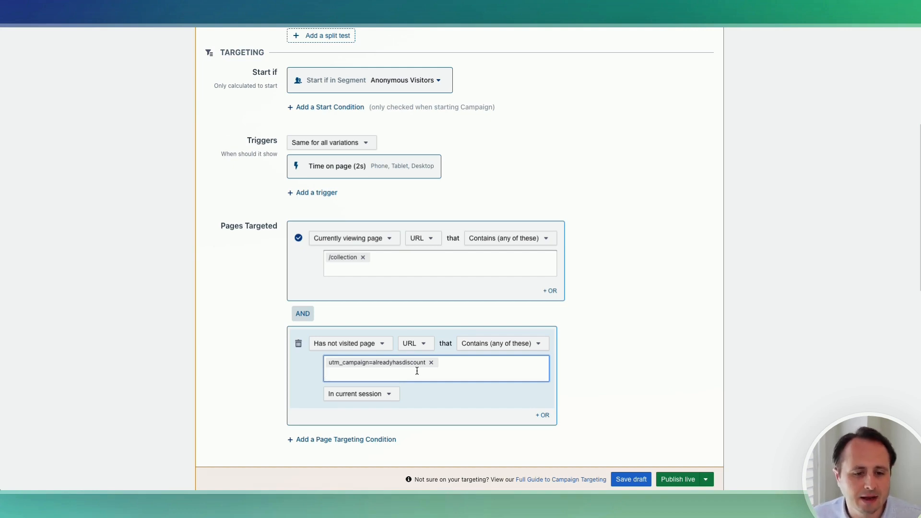
Examine the page-visit choices and the URL options of the second page targeting condition
left_click(337, 343)
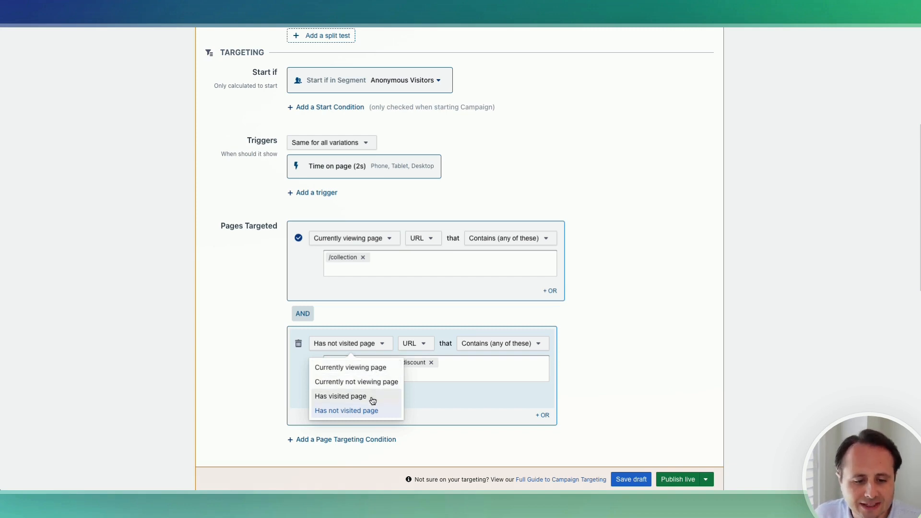
left_click(490, 367)
left_click(416, 343)
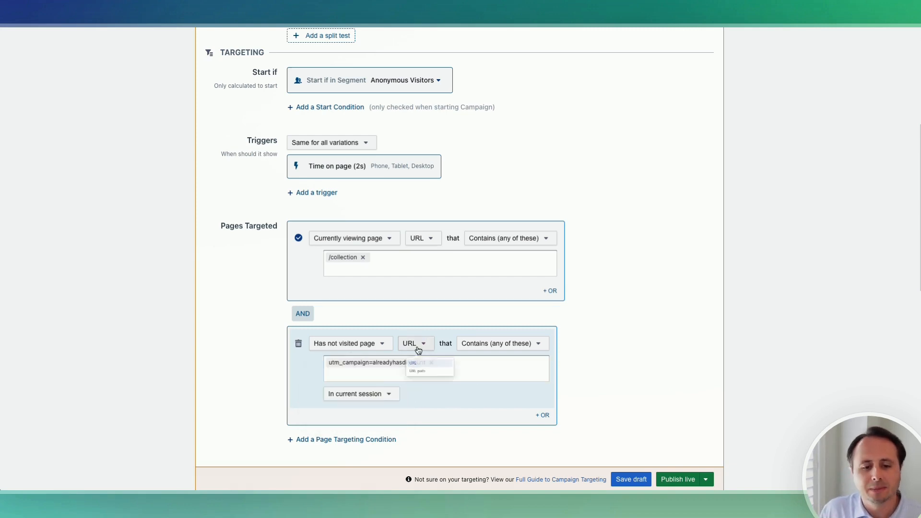
left_click(424, 348)
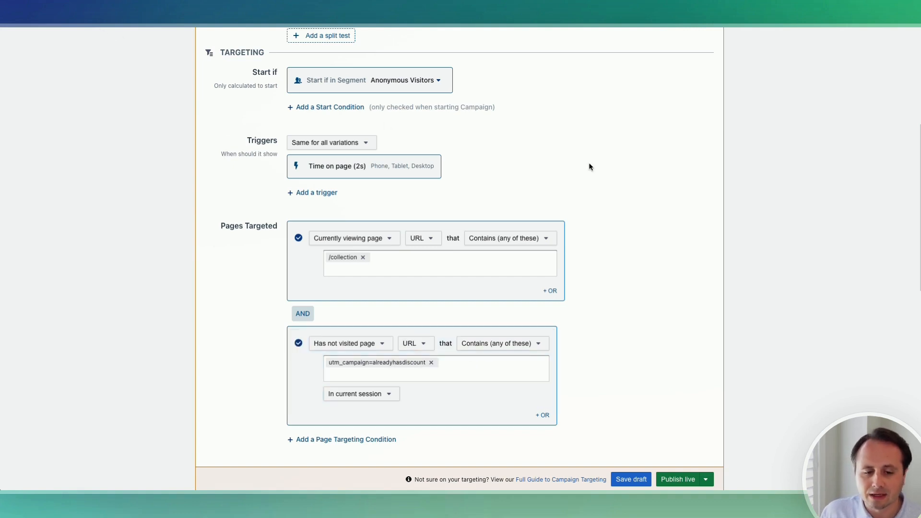
left_click(413, 343)
left_click(355, 378)
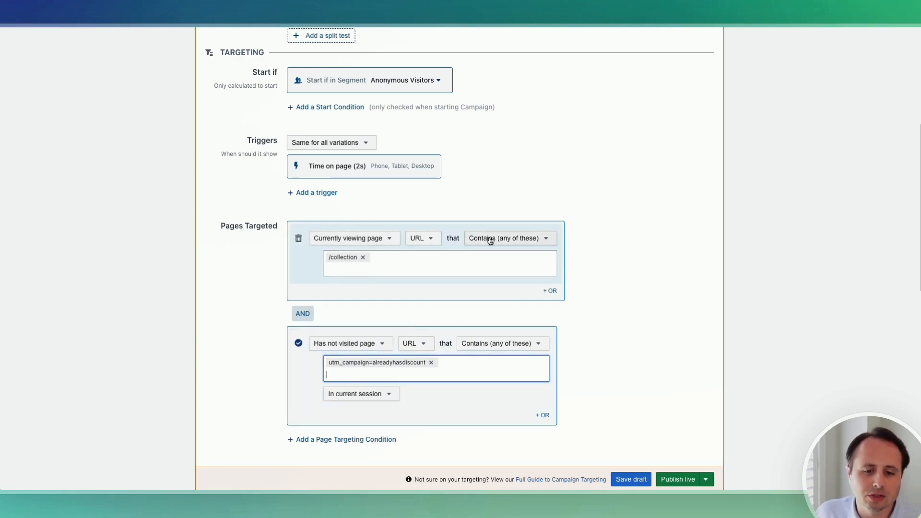
Try adding /collection/more as another URL value in the first page targeting condition, and remove it
left_click(344, 271)
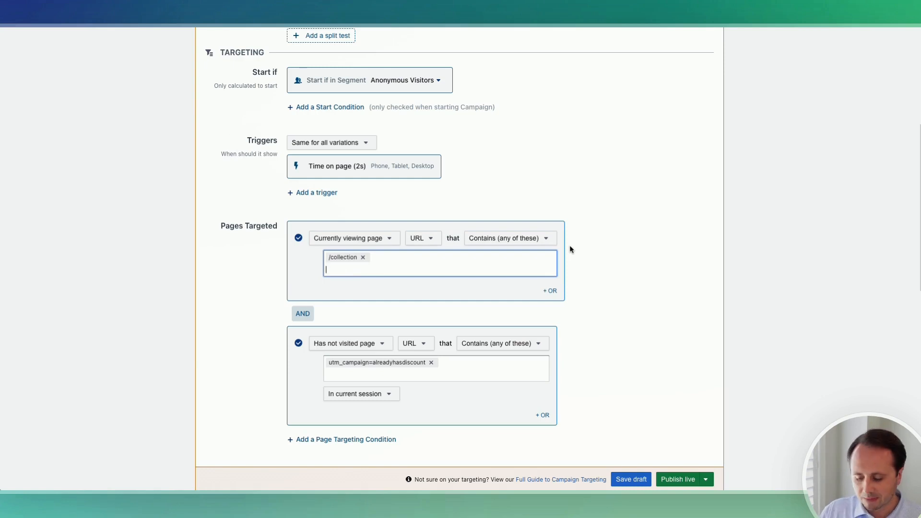
type("/collection/")
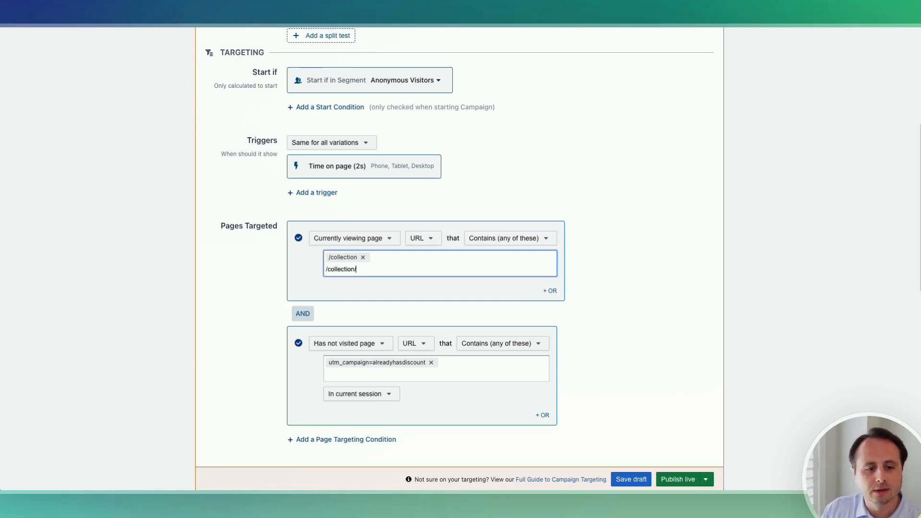
type("more")
key("Return")
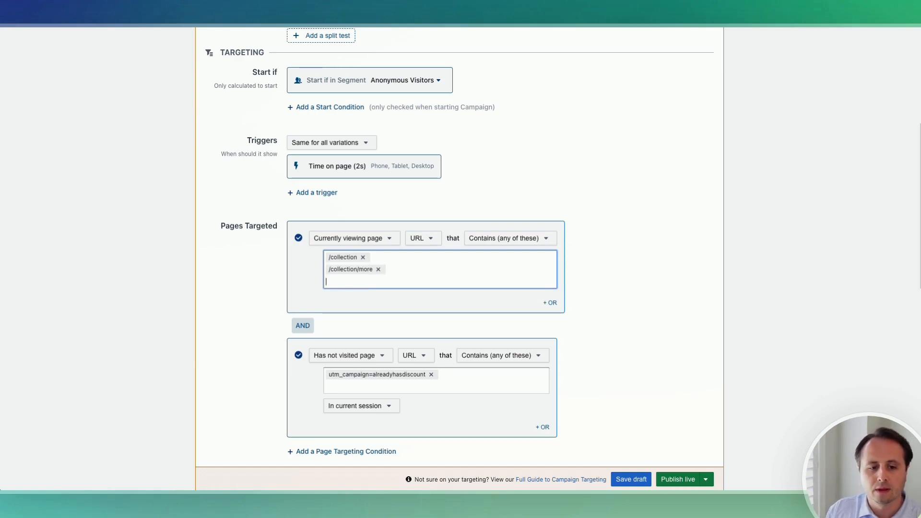
left_click(378, 269)
Change the second page targeting condition to Currently viewing page with a URL path that Matches exactly /collections or /
left_click(352, 344)
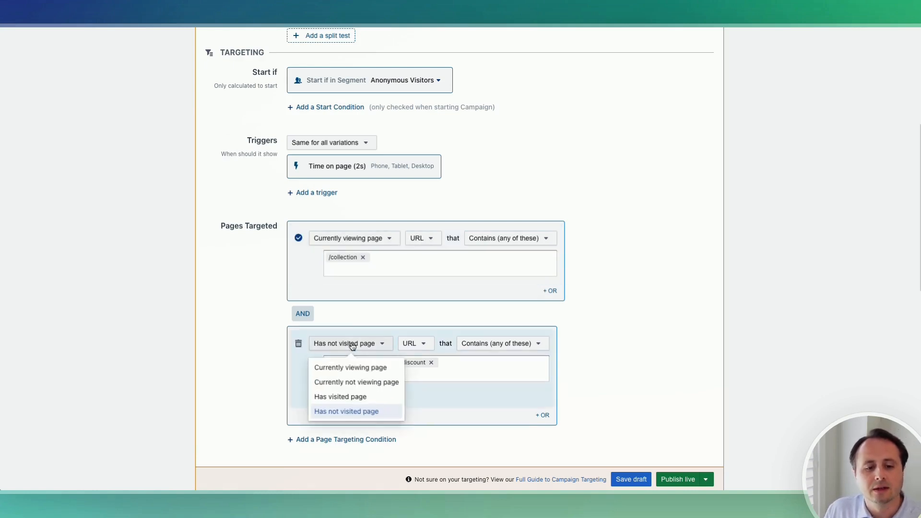
left_click(372, 367)
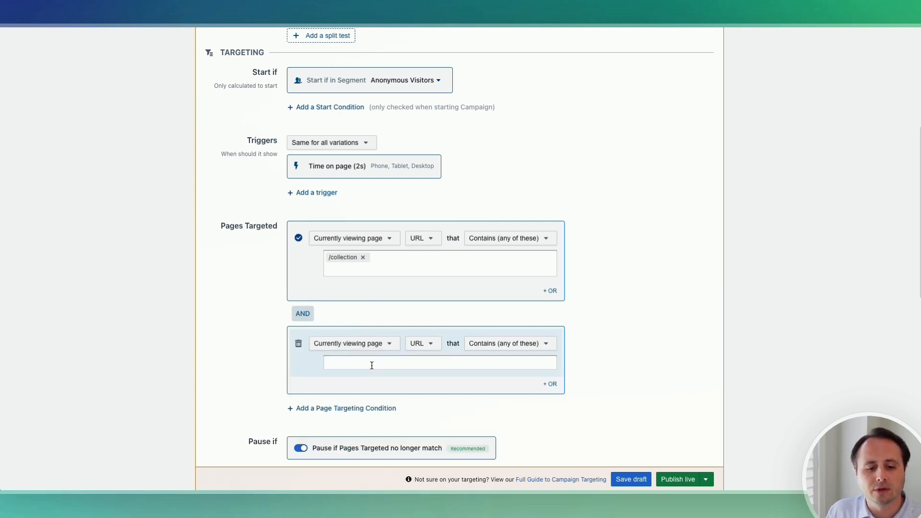
left_click(416, 343)
left_click(436, 382)
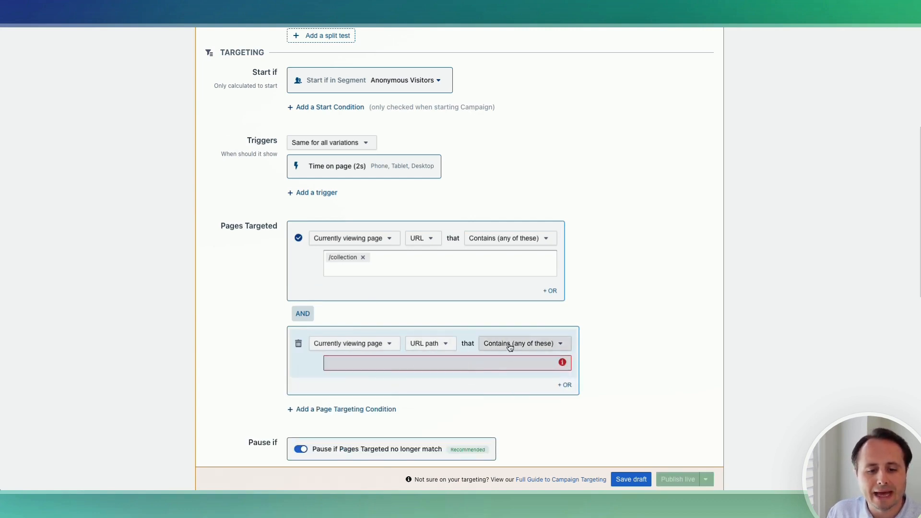
left_click(509, 344)
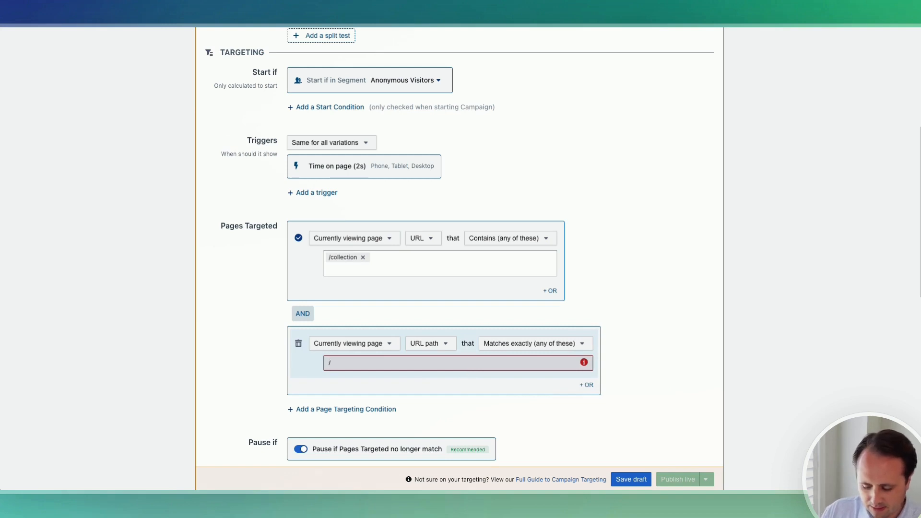
type("collections")
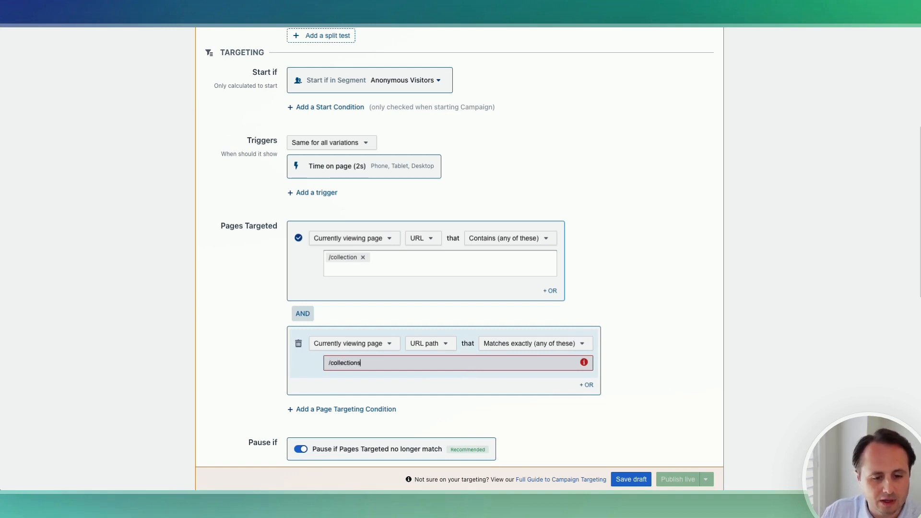
key("Return")
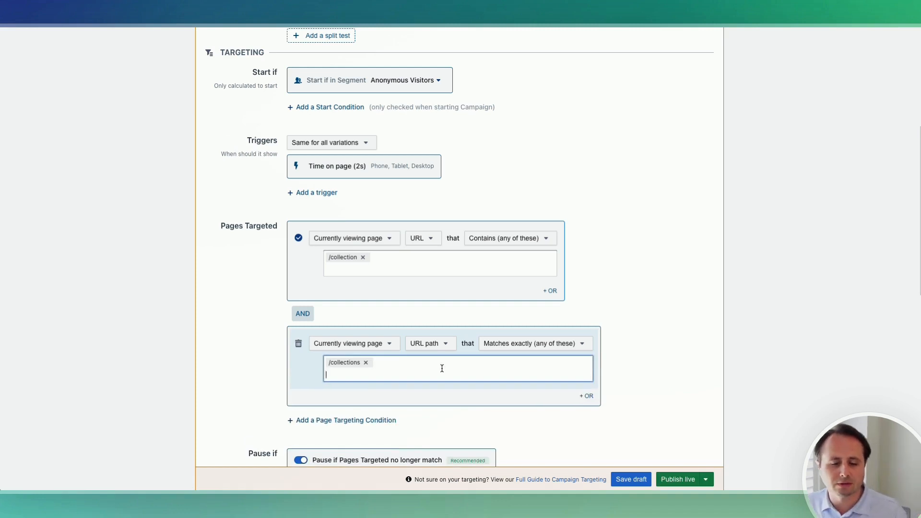
type("/")
key("Return")
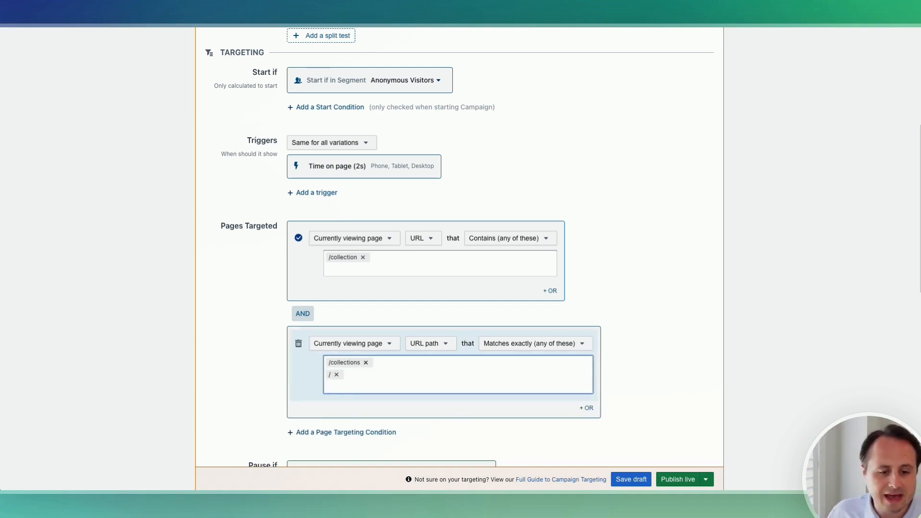
Clear the URL path values of the second page targeting condition and delete that condition
left_click(366, 362)
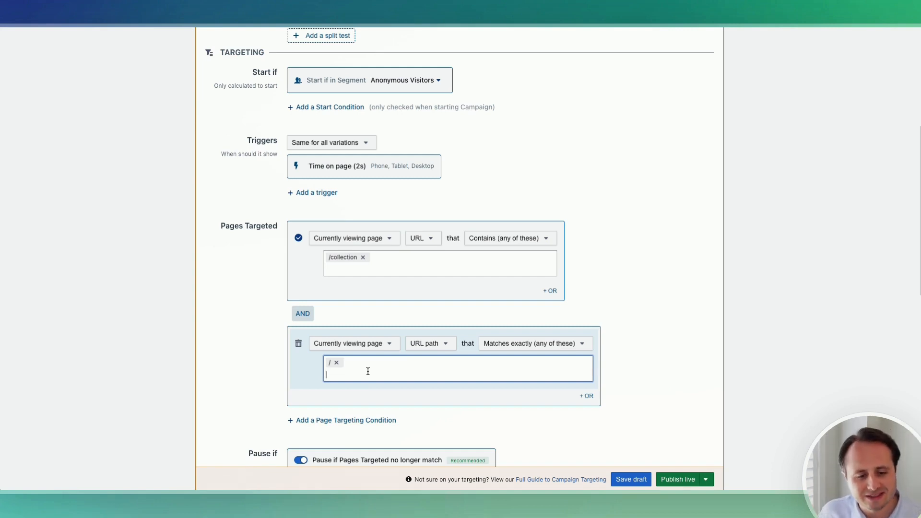
left_click(336, 362)
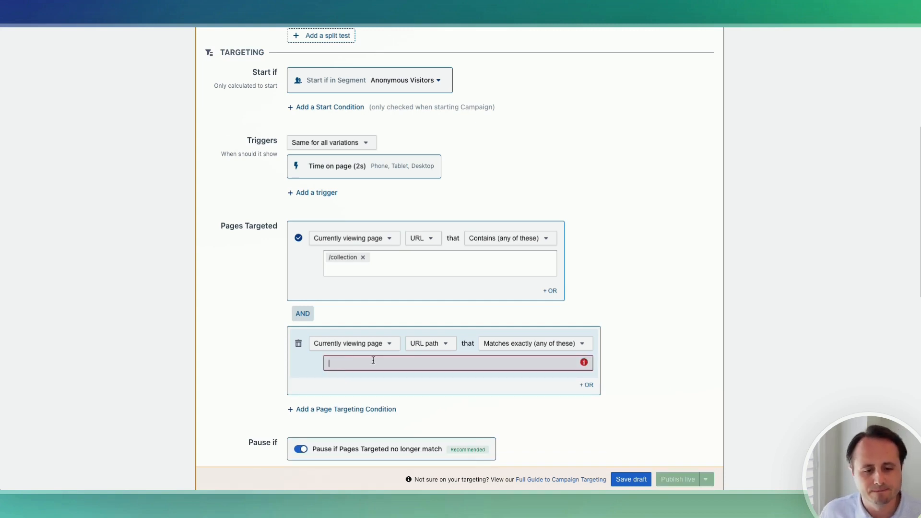
left_click(298, 343)
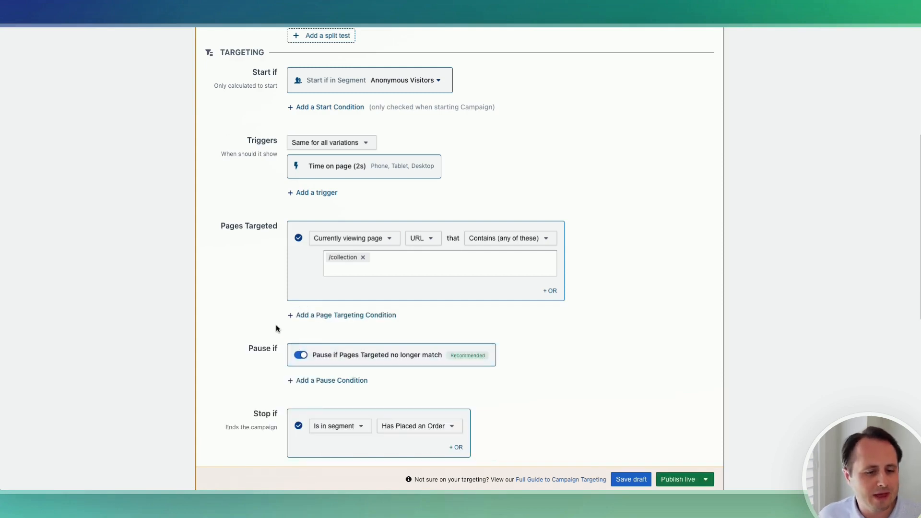
Try adding a pause condition for currently viewing a page whose URL contains /cart, and remove it
scroll(273, 326, "down", 4)
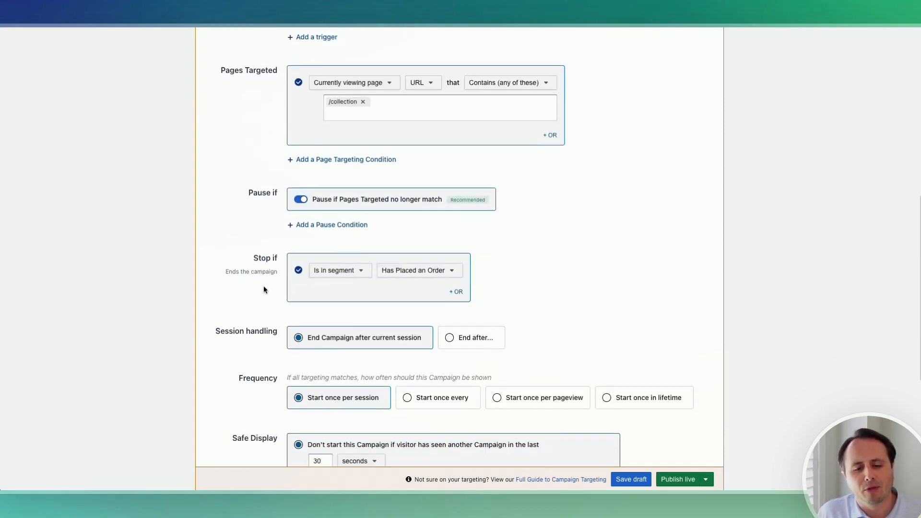
scroll(290, 273, "down", 3)
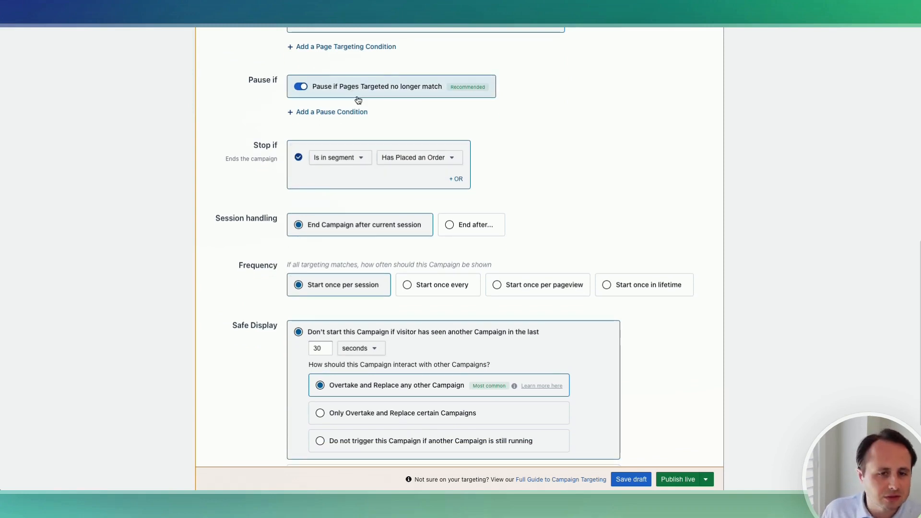
left_click(341, 112)
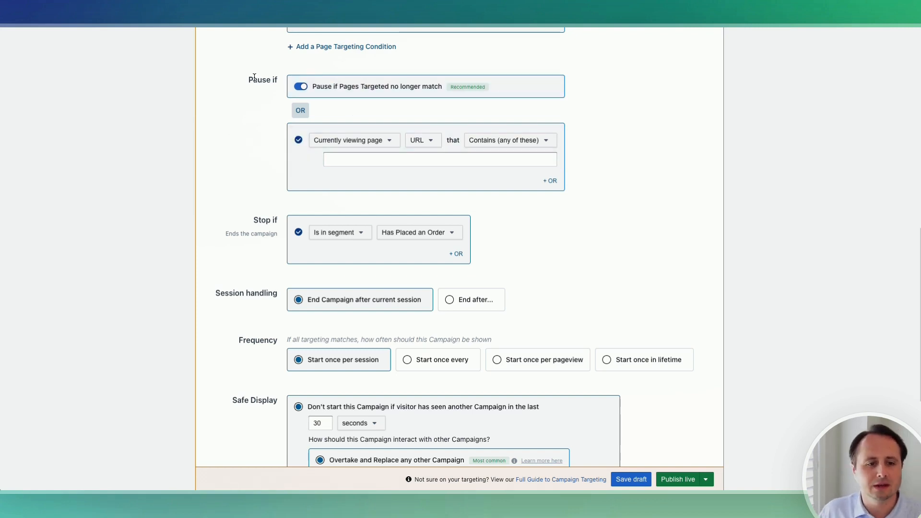
left_click(395, 158)
type("/")
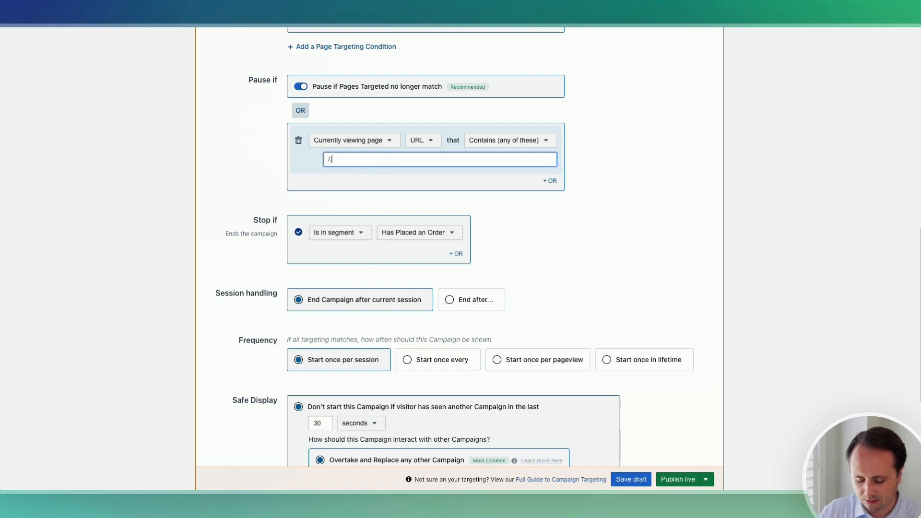
type("cart")
key("Return")
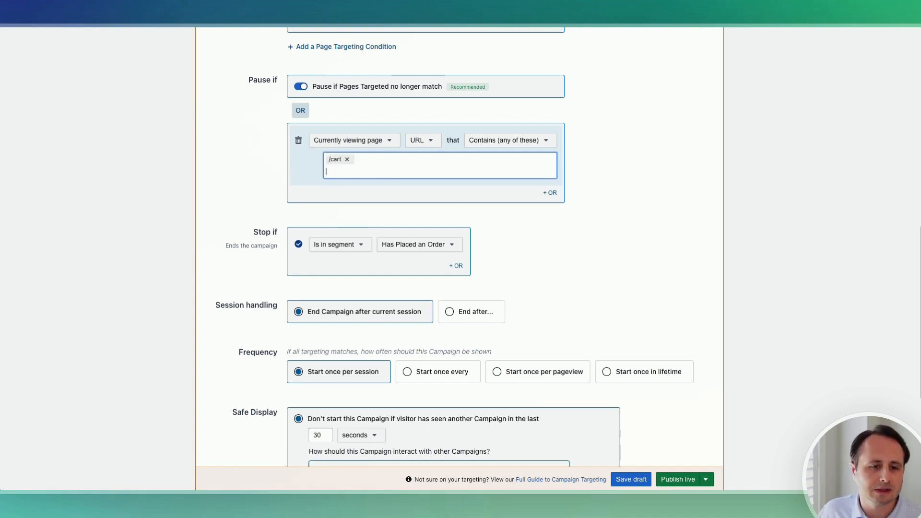
left_click(300, 141)
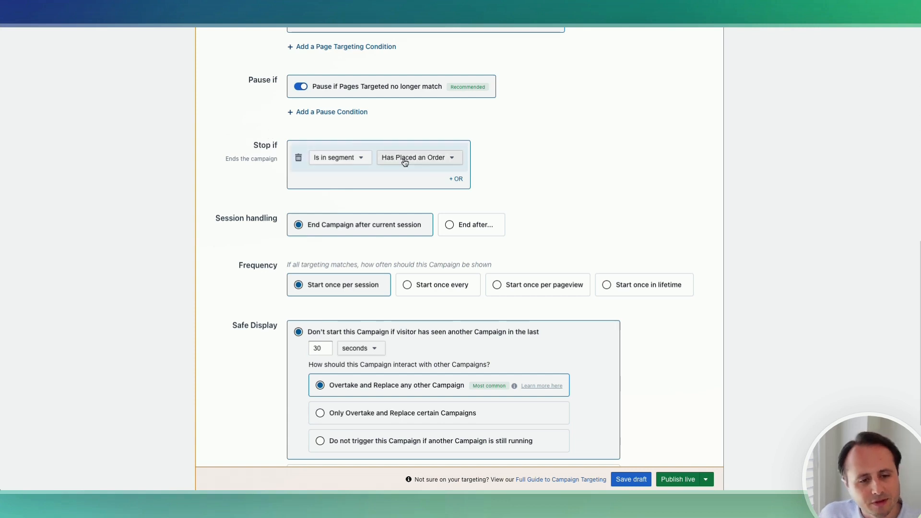
Examine Step 1's popup and its follow-up in the Initial Design, including the close and page-reload behaviours, and return to the campaign
scroll(416, 135, "up", 6)
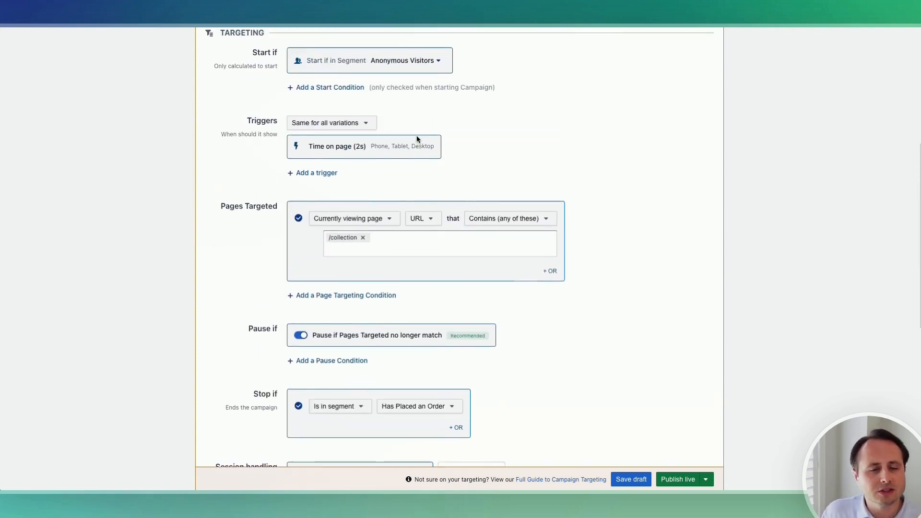
scroll(416, 139, "up", 2)
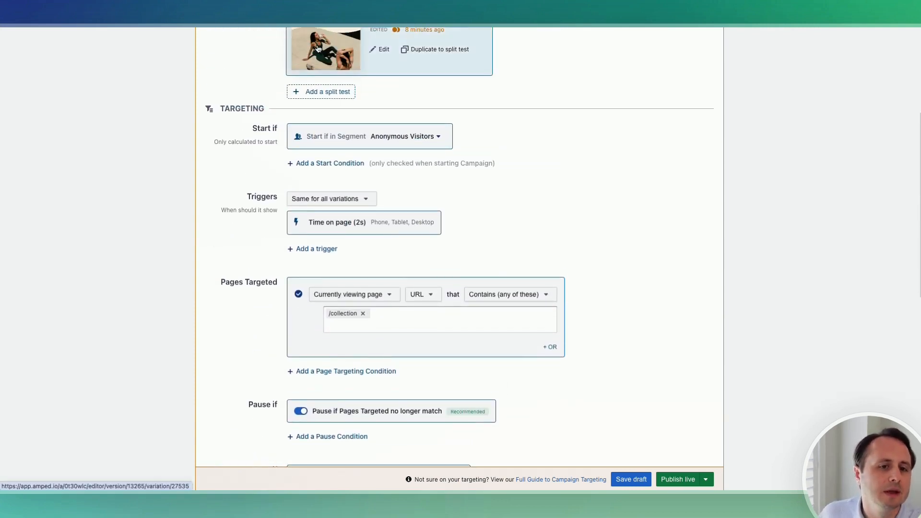
left_click(317, 48)
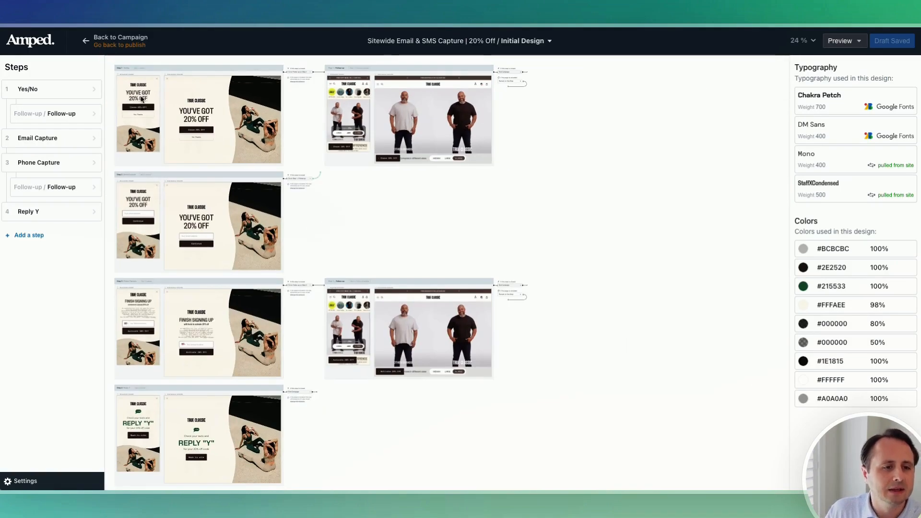
scroll(141, 97, "up", 8)
scroll(154, 104, "up", 2)
scroll(154, 104, "left", 2)
scroll(154, 104, "down", 3)
scroll(154, 104, "right", 10)
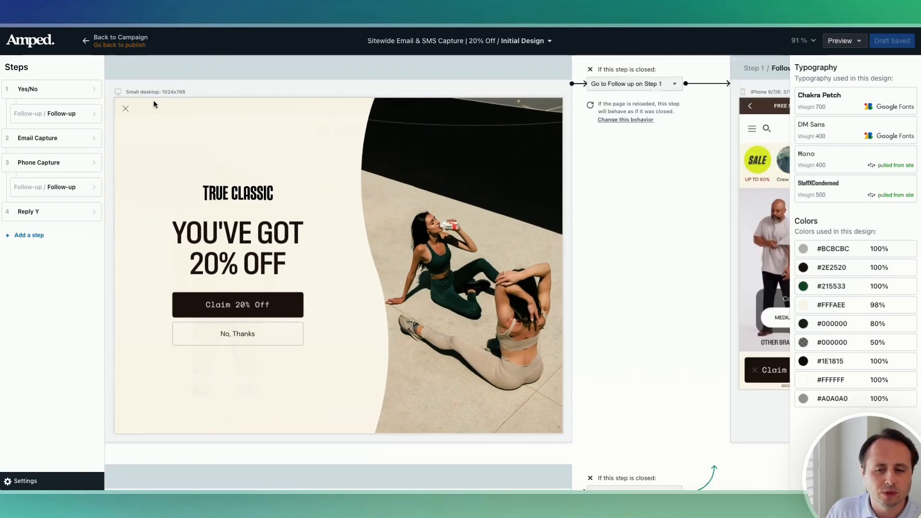
scroll(154, 104, "right", 10)
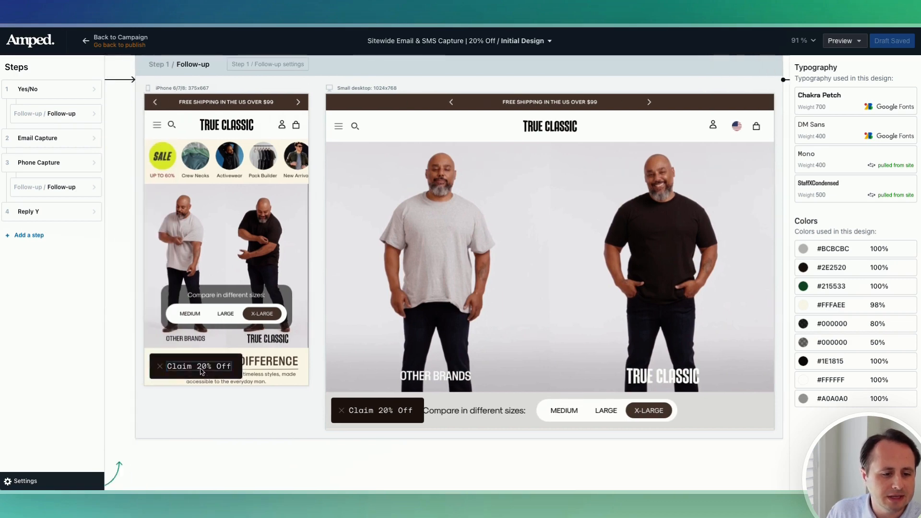
scroll(210, 358, "right", 1)
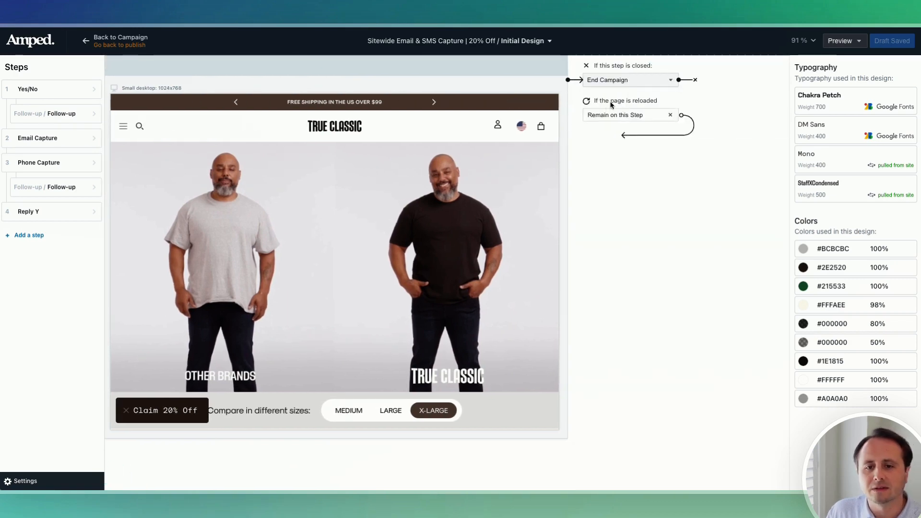
scroll(121, 370, "left", 8)
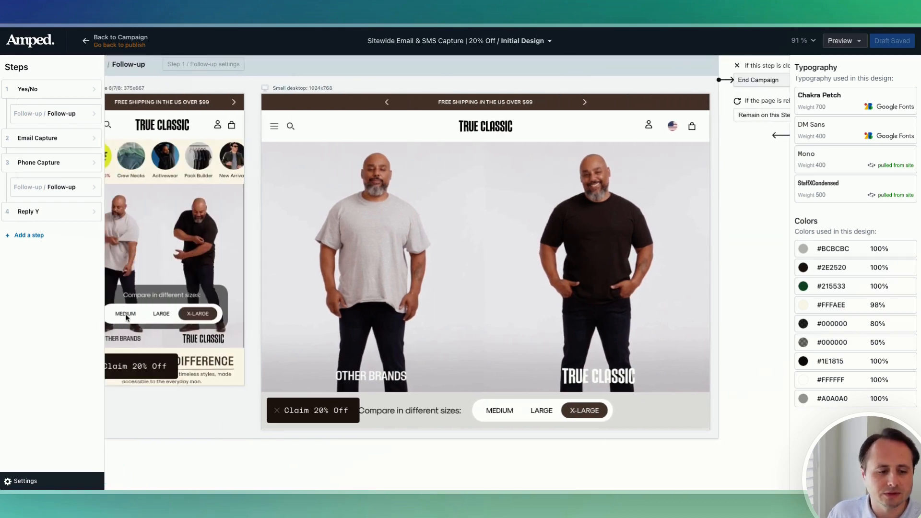
scroll(317, 310, "right", 10)
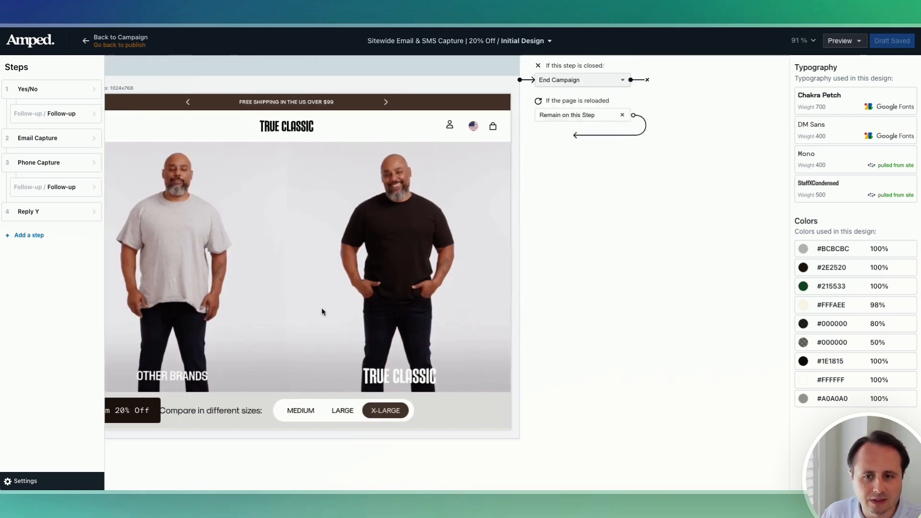
scroll(303, 204, "left", 8)
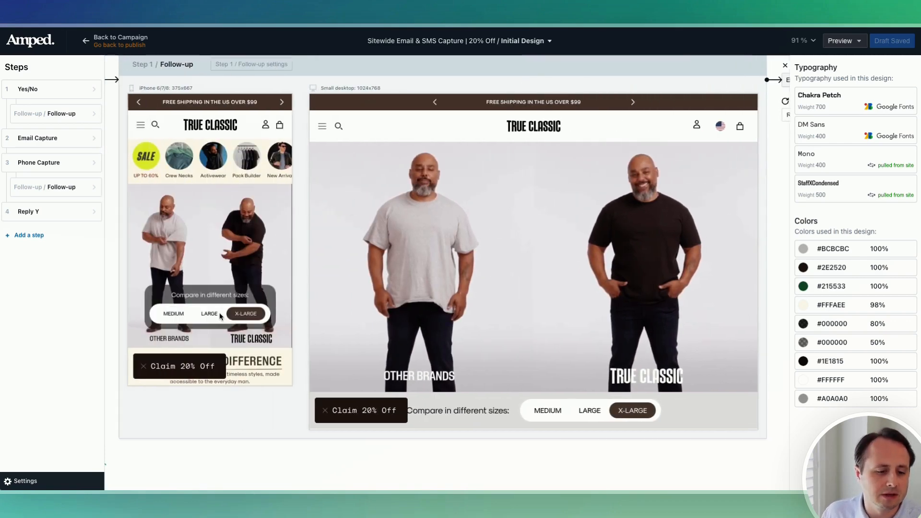
left_click(67, 41)
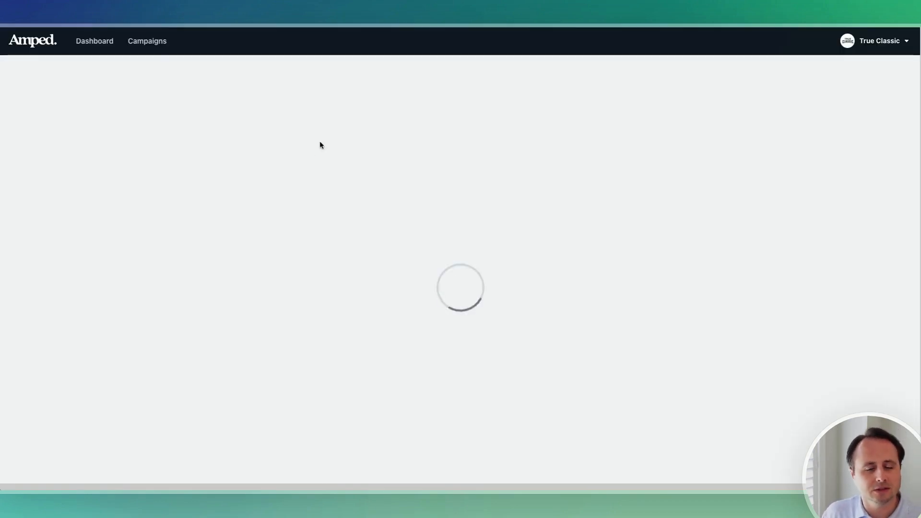
Try the campaign's other frequency options and set the frequency to Start once in lifetime
scroll(389, 199, "down", 11)
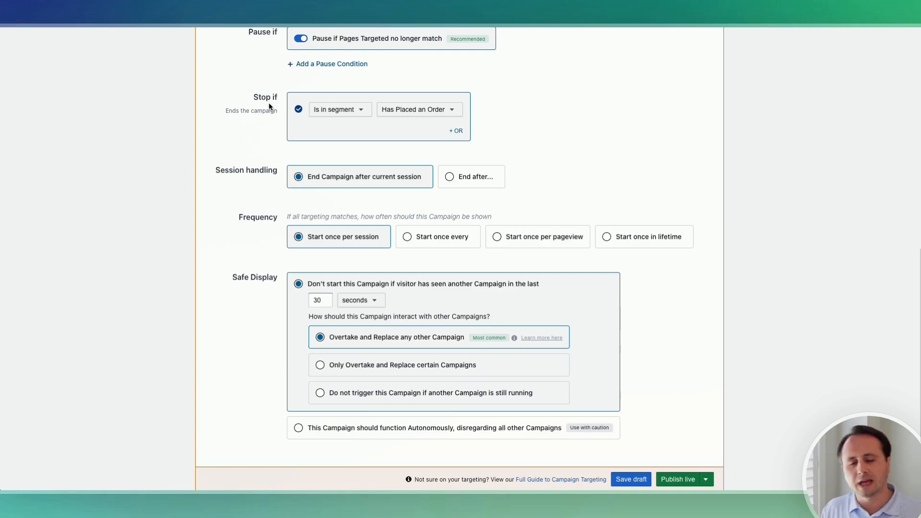
scroll(268, 103, "up", 7)
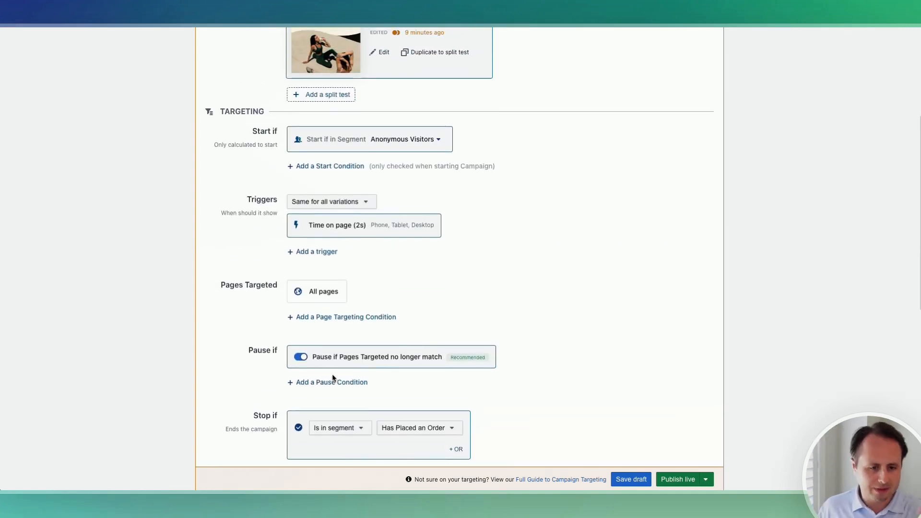
scroll(576, 312, "down", 6)
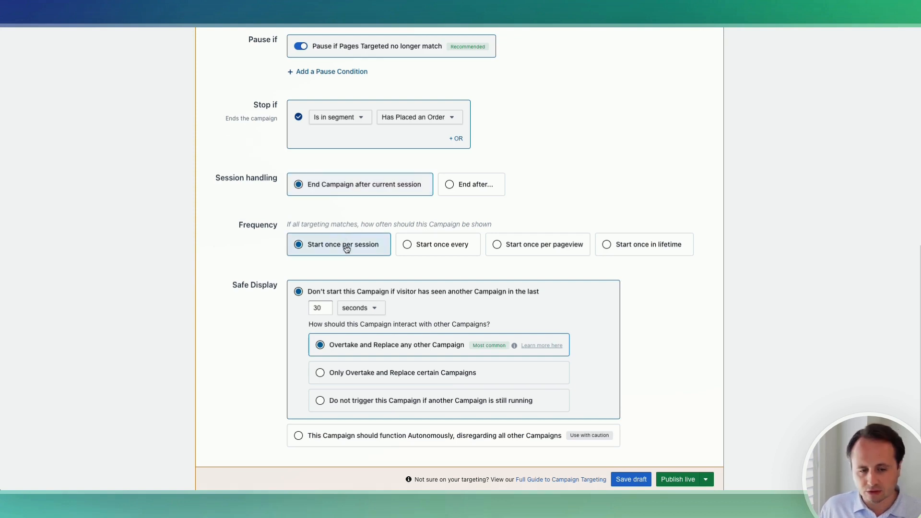
left_click(429, 247)
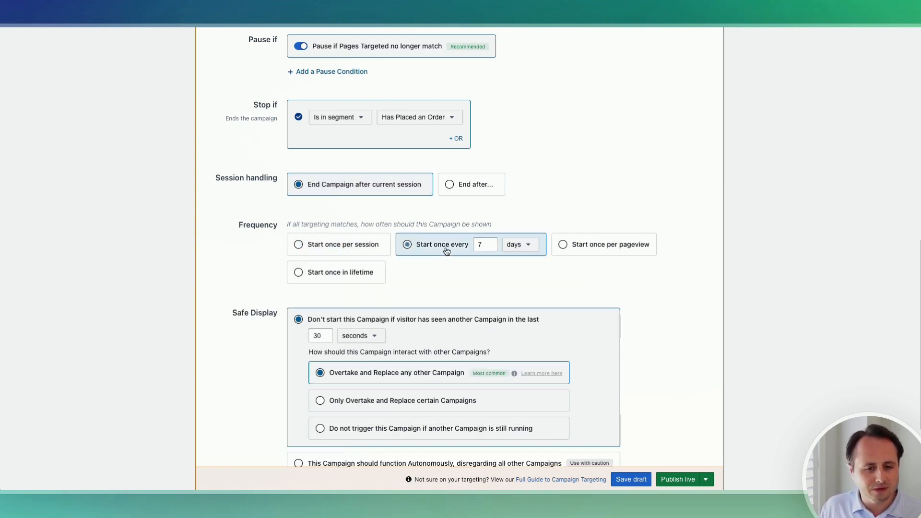
left_click(594, 248)
left_click(658, 246)
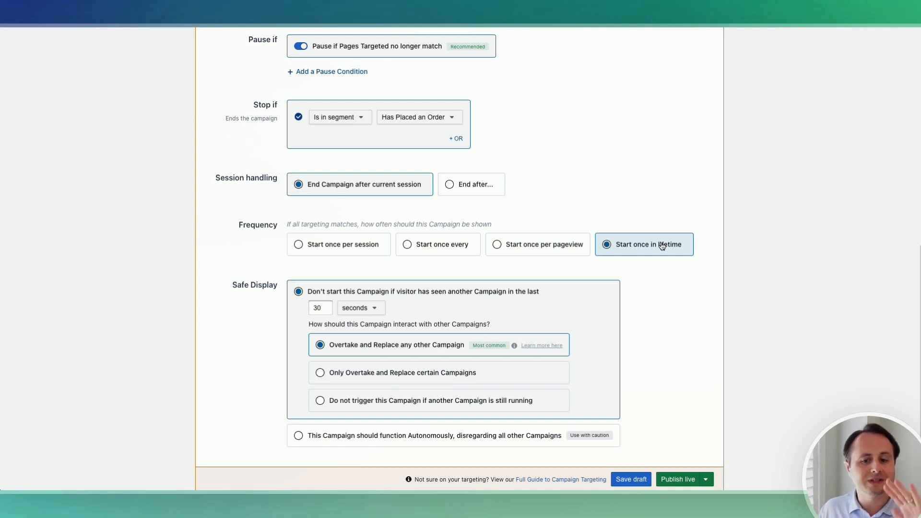
Review the Safe Display options and the campaign's start, trigger, page, pause and stop settings
scroll(568, 287, "down", 2)
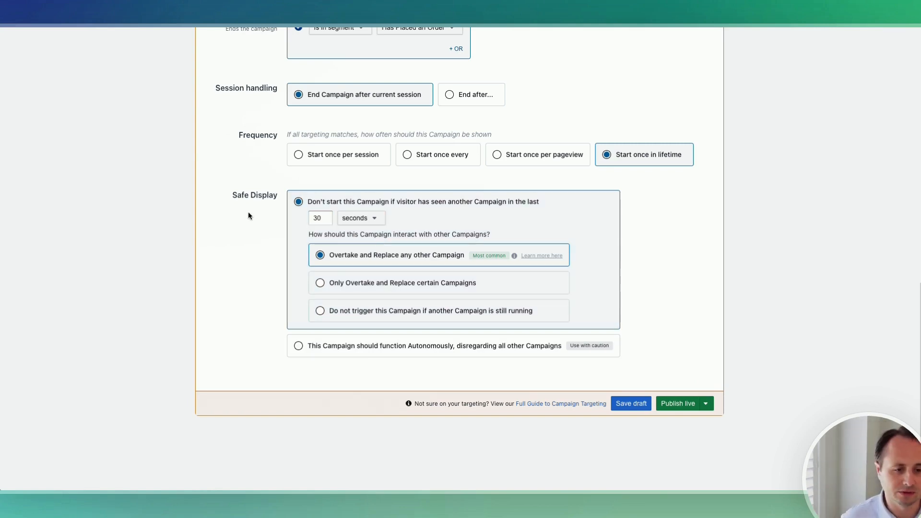
scroll(250, 212, "up", 2)
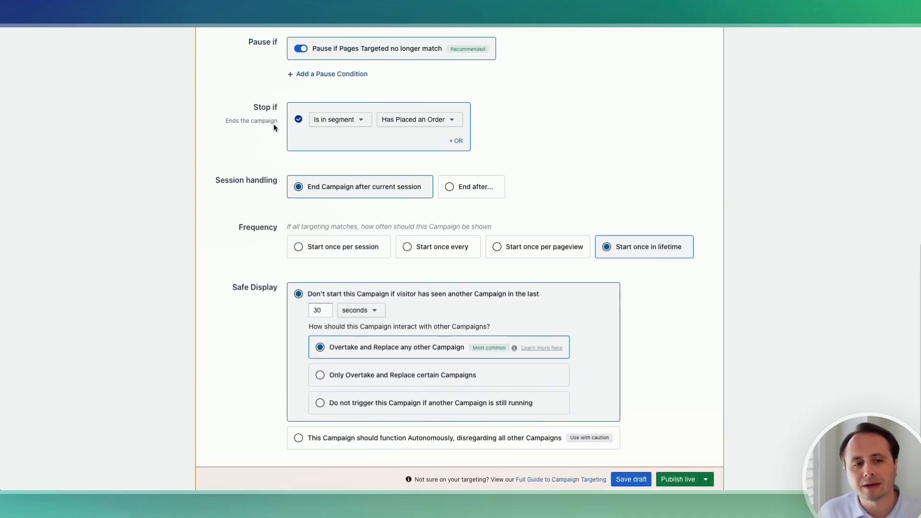
scroll(261, 364, "up", 6)
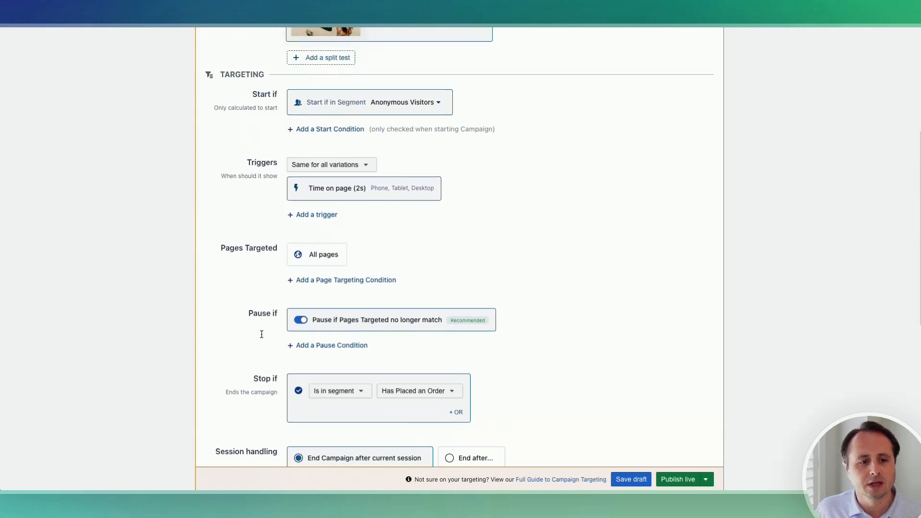
scroll(261, 334, "up", 2)
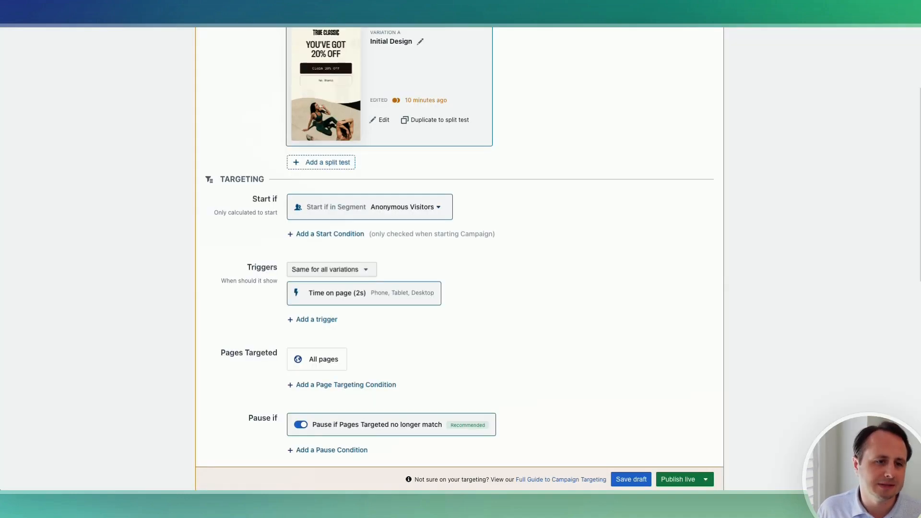
Look at the Start if segment choices, then go to Segments and examine the conditions of Already known visitors and Anonymous Visitors
left_click(400, 213)
left_click(545, 262)
scroll(552, 261, "up", 3)
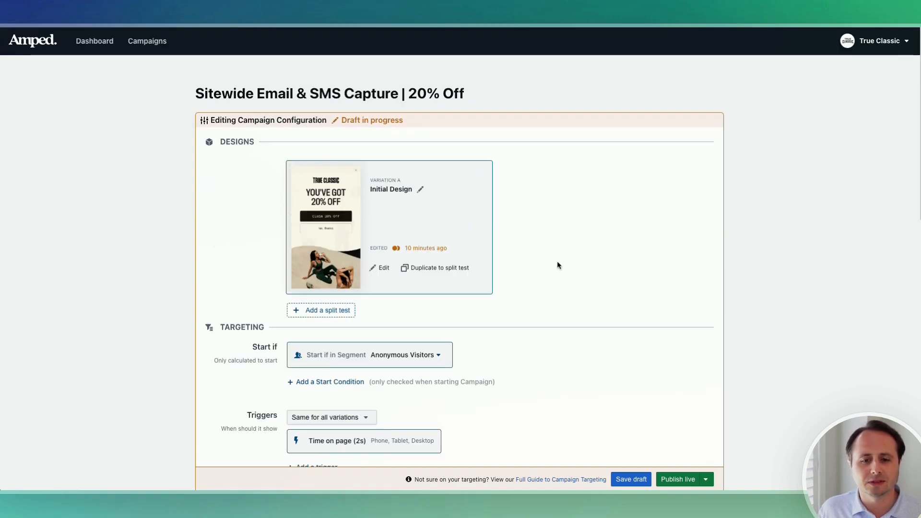
left_click(903, 41)
left_click(865, 68)
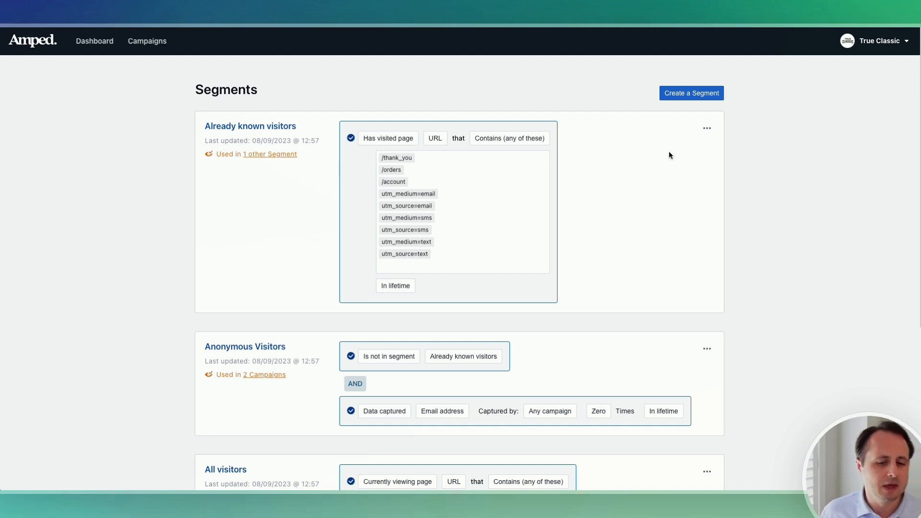
scroll(668, 151, "down", 2)
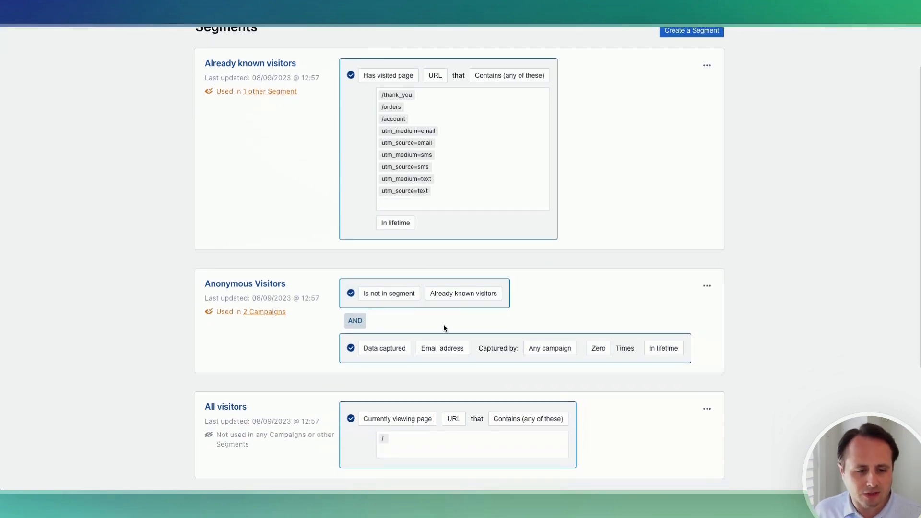
scroll(412, 314, "down", 1)
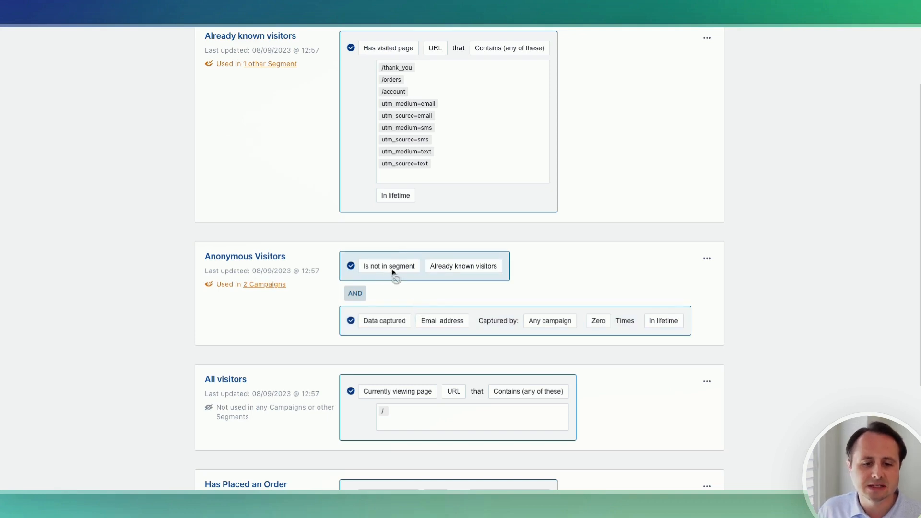
scroll(484, 269, "up", 1)
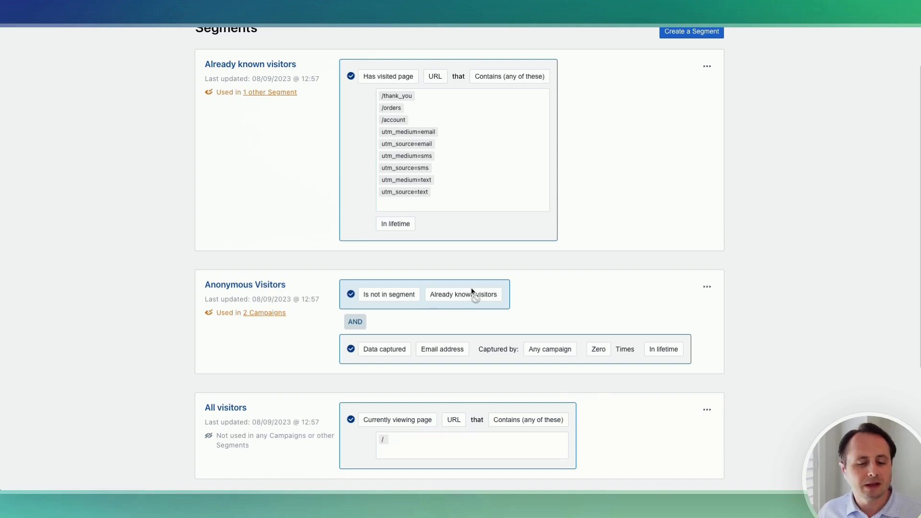
Add a Klaviyo identity Unknown condition to the Anonymous Visitors segment and save the segment
left_click(710, 288)
left_click(678, 277)
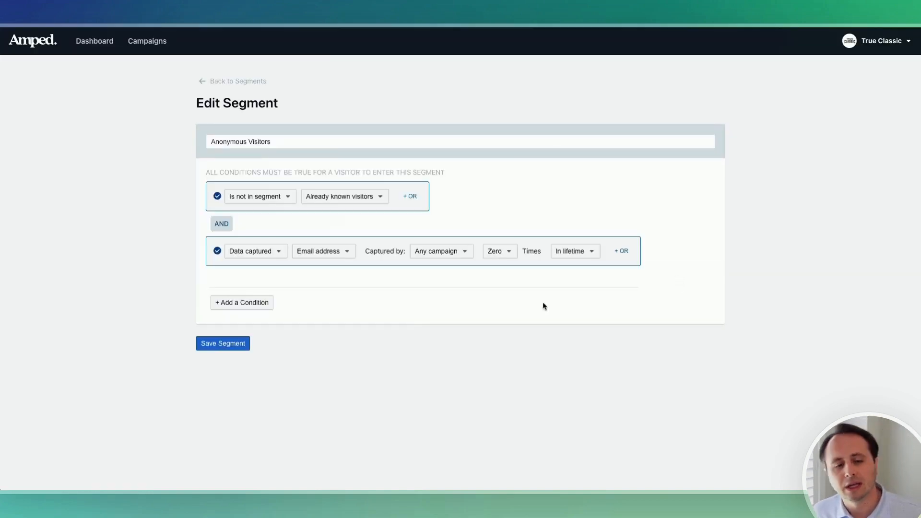
left_click(253, 303)
left_click(266, 308)
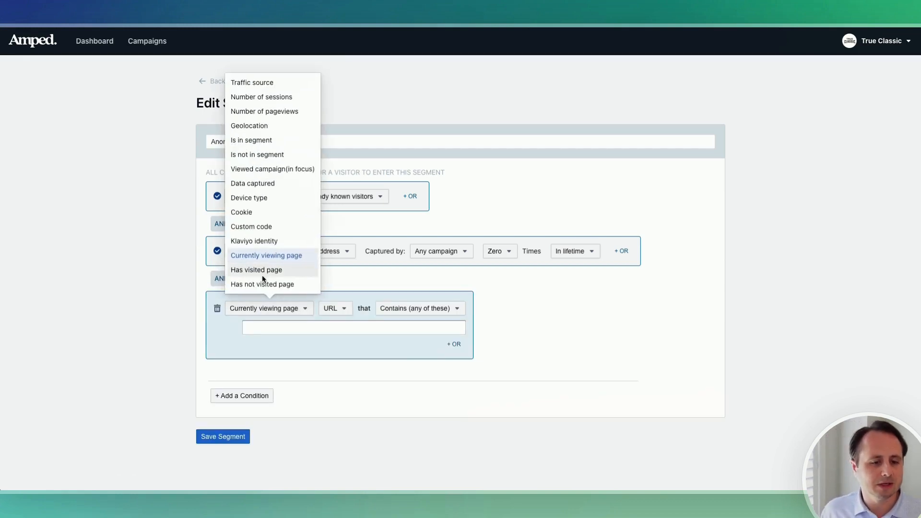
left_click(261, 241)
left_click(314, 306)
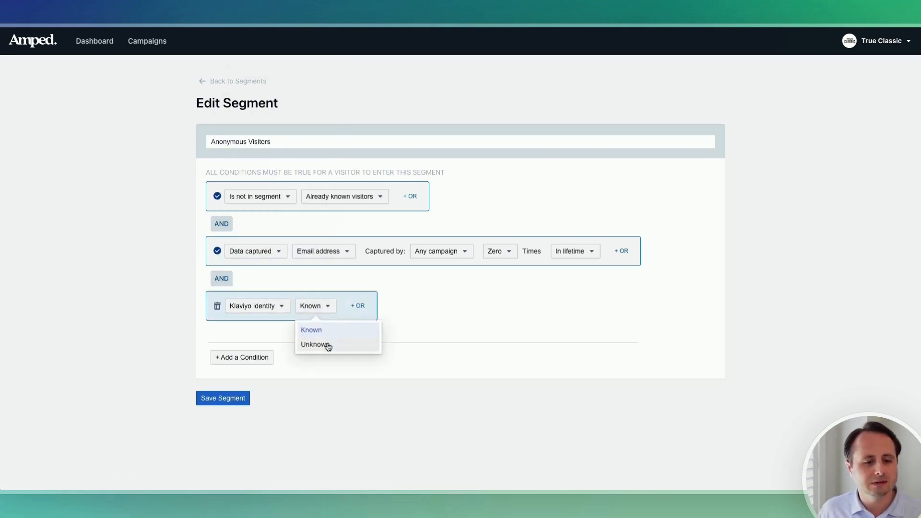
left_click(328, 345)
left_click(222, 405)
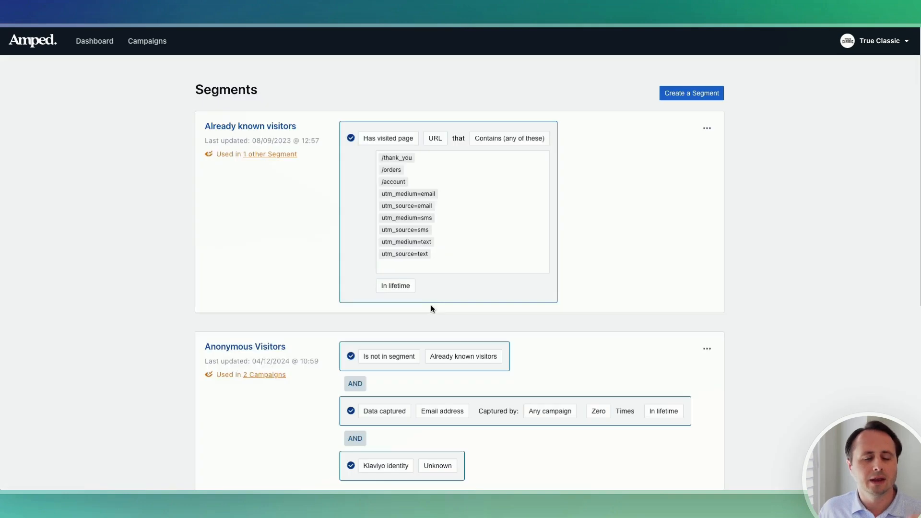
Review the segment list, view the Initial Design of Sitewide Email & SMS Capture | 20% Off, and return to its campaign configuration
scroll(432, 308, "down", 4)
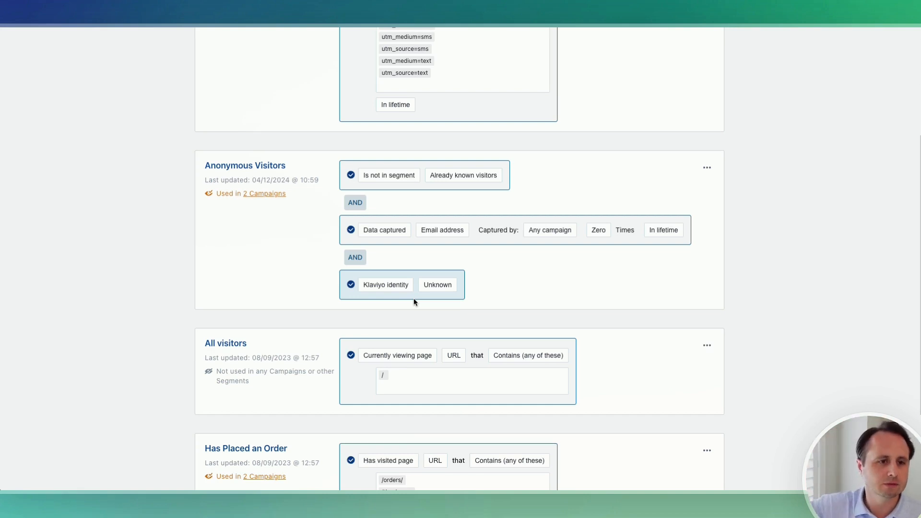
scroll(413, 302, "up", 5)
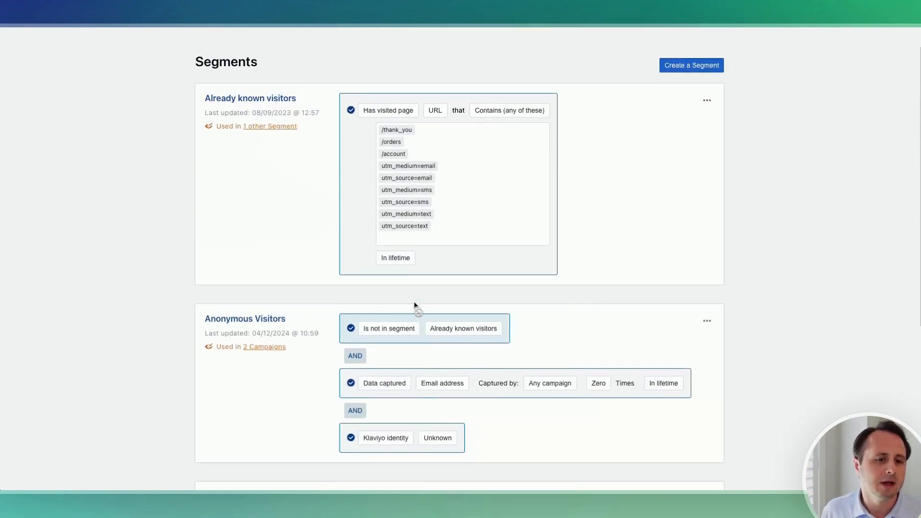
left_click(147, 41)
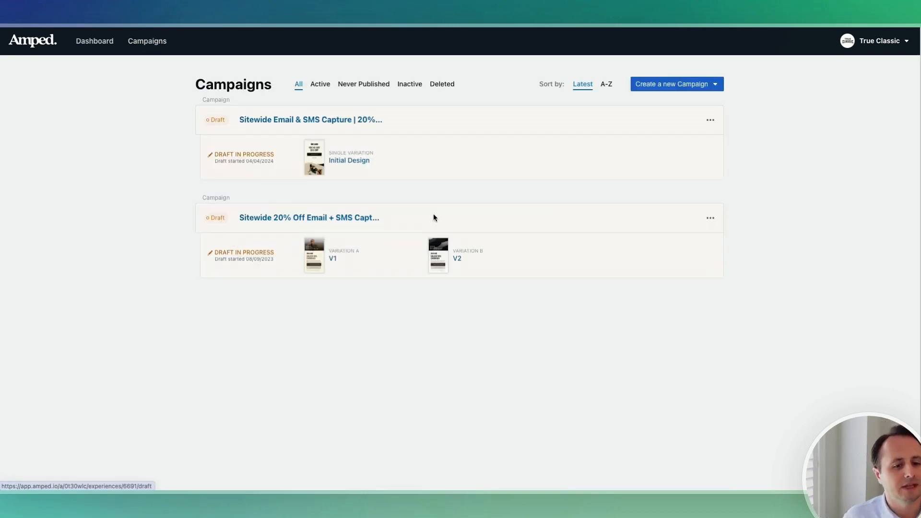
mouse_move(314, 255)
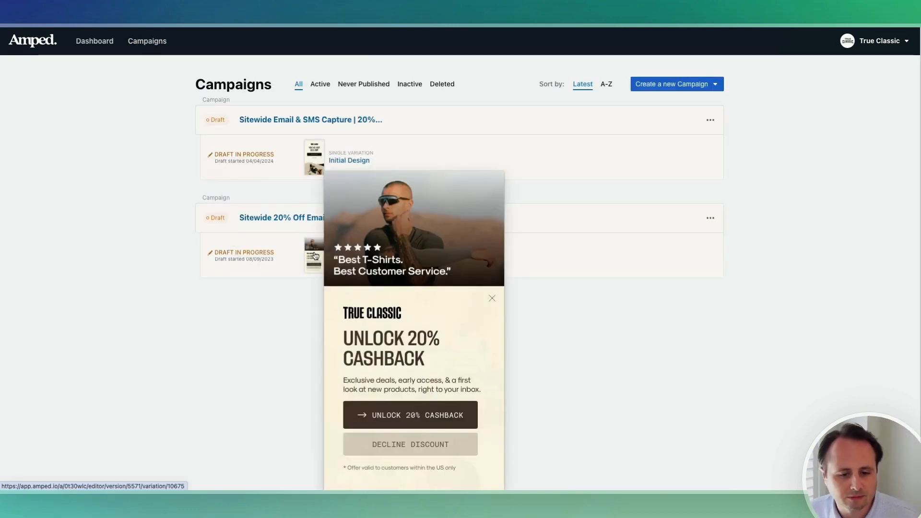
left_click(312, 155)
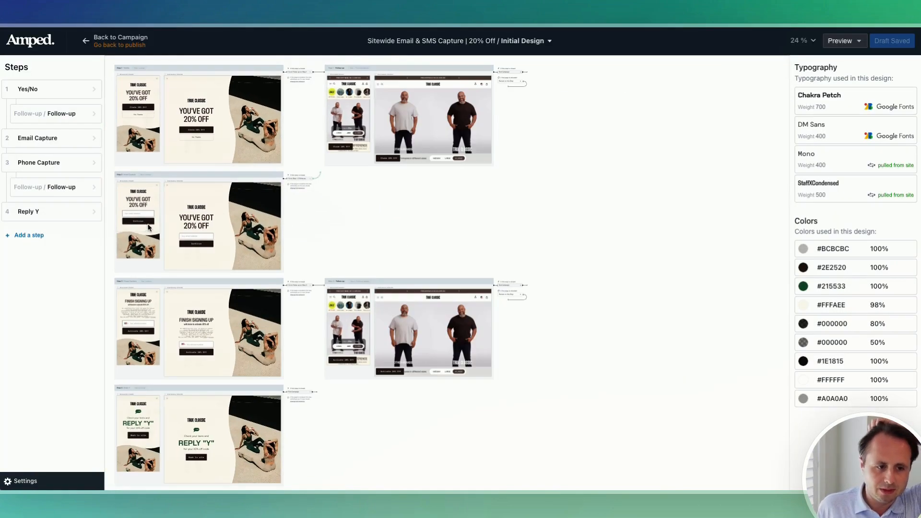
left_click(128, 44)
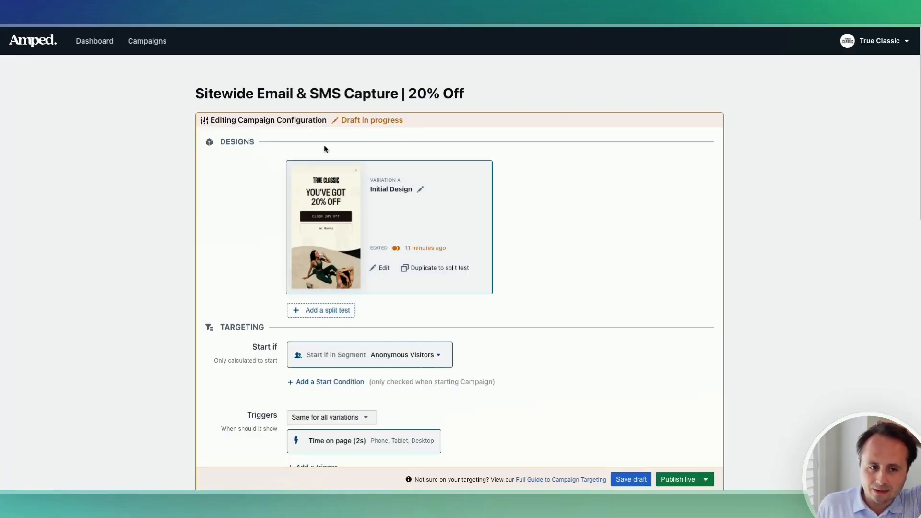
scroll(485, 295, "down", 5)
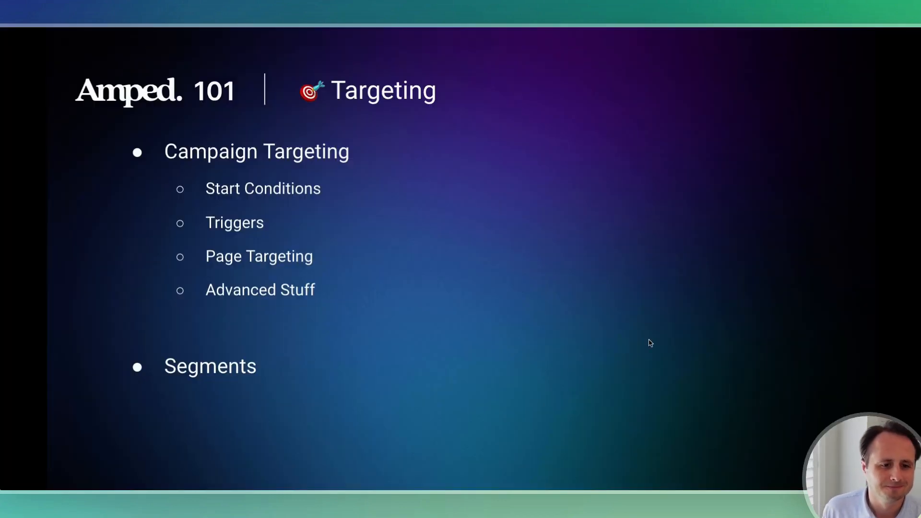
key("Right")
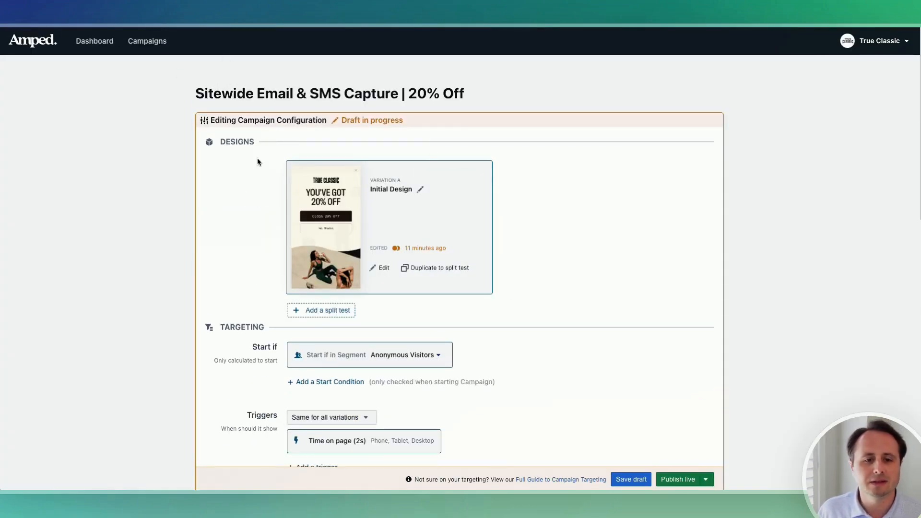
Go to the campaign list and open the Sitewide 20% Off Email + SMS campaign
left_click(139, 43)
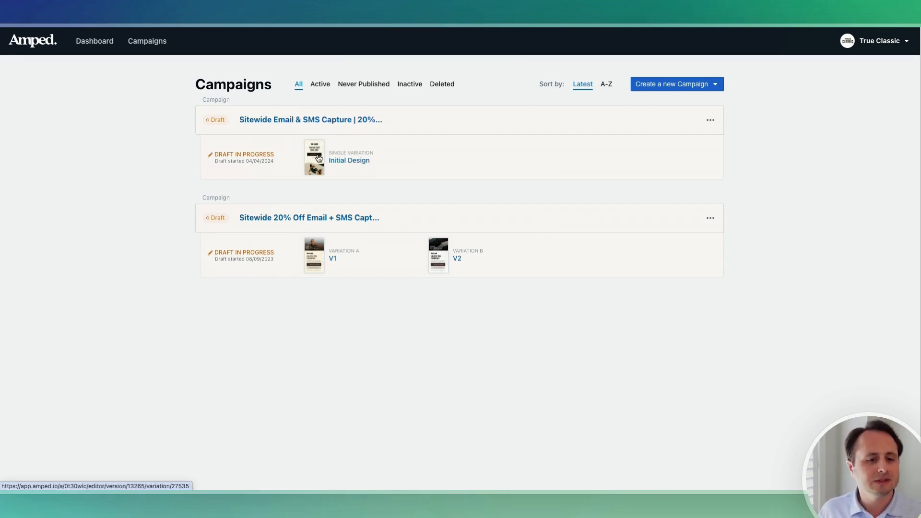
left_click(301, 219)
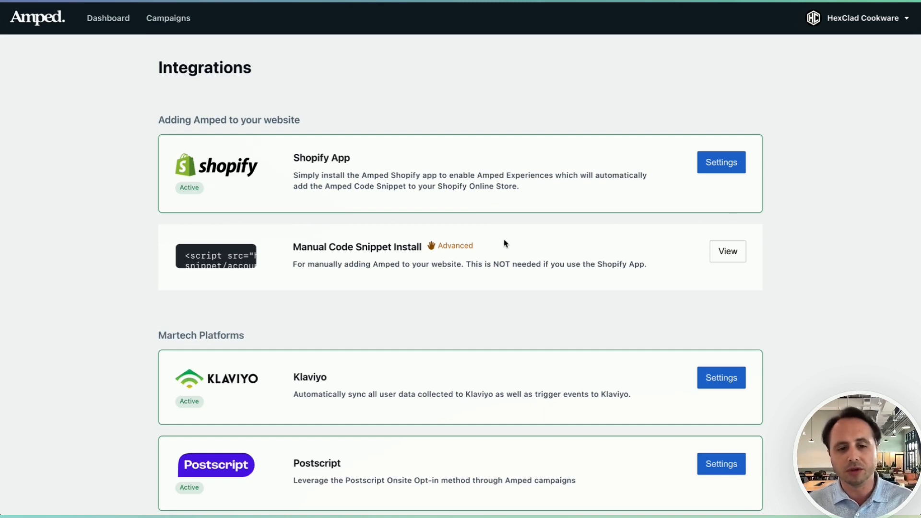
View the Amped code snippet for Manual Code Snippet Install in the HexClad Cookware integrations
left_click(728, 256)
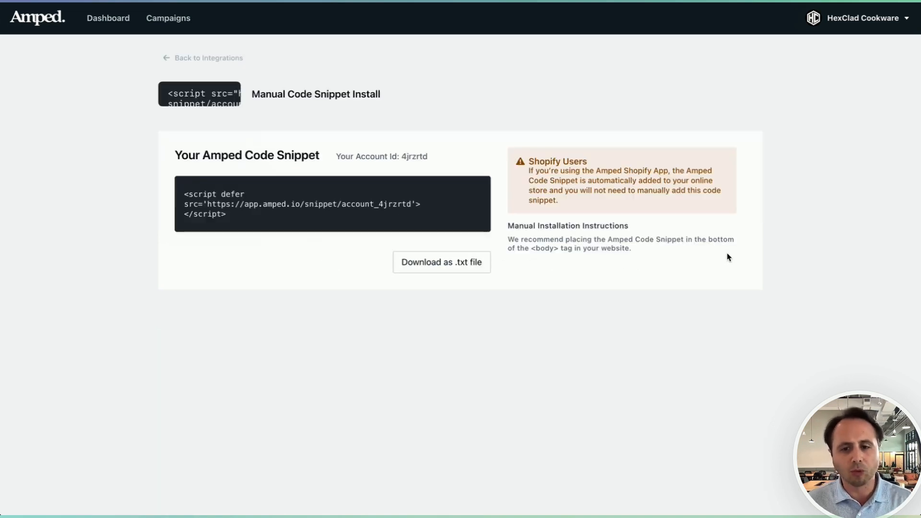
left_click(310, 225)
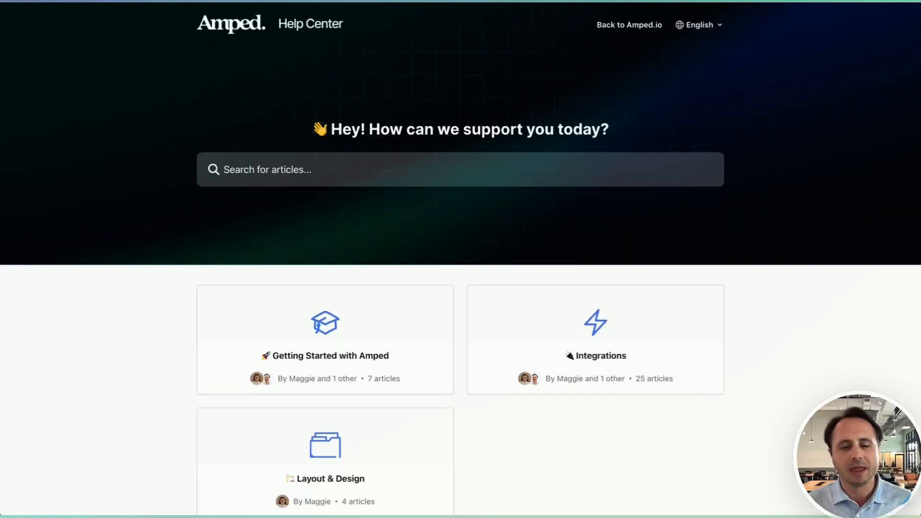
Search the Help Center for "how to add" and read the install options in the article How to add Amped to your website
left_click(425, 166)
type("how a")
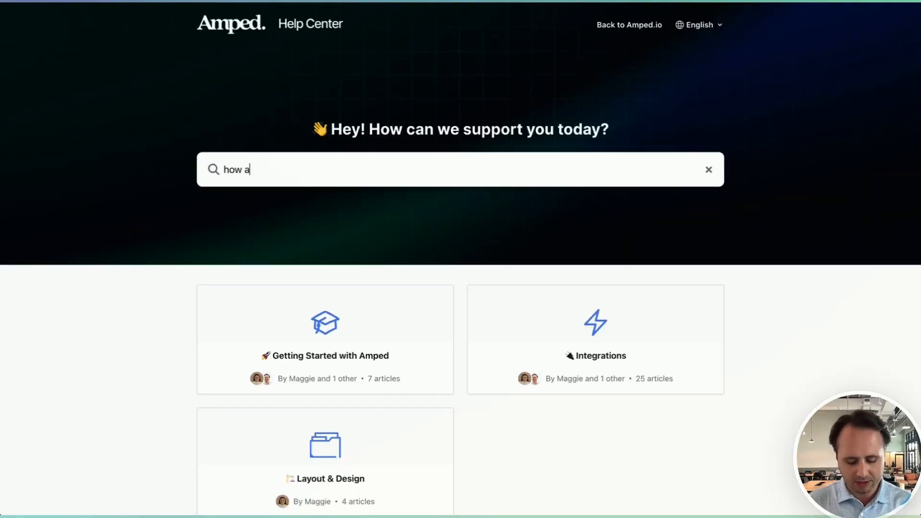
key("BackSpace")
type("to add")
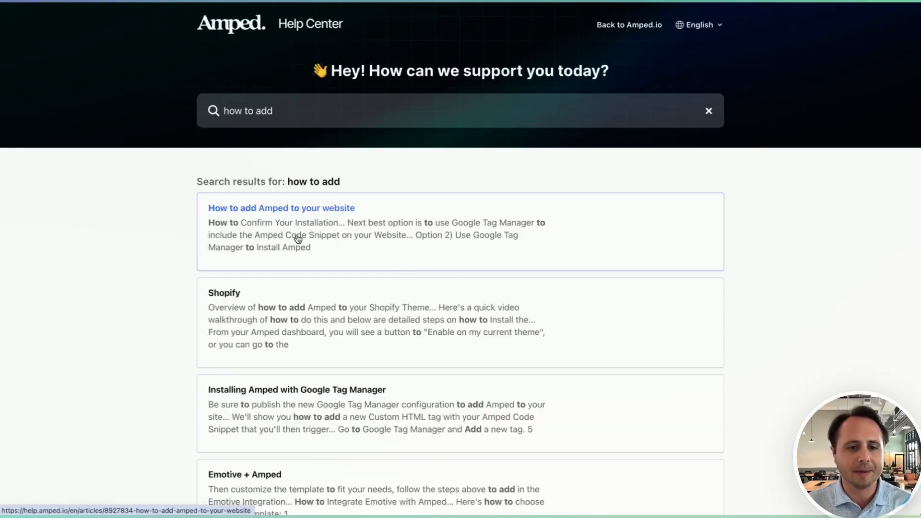
left_click(319, 235)
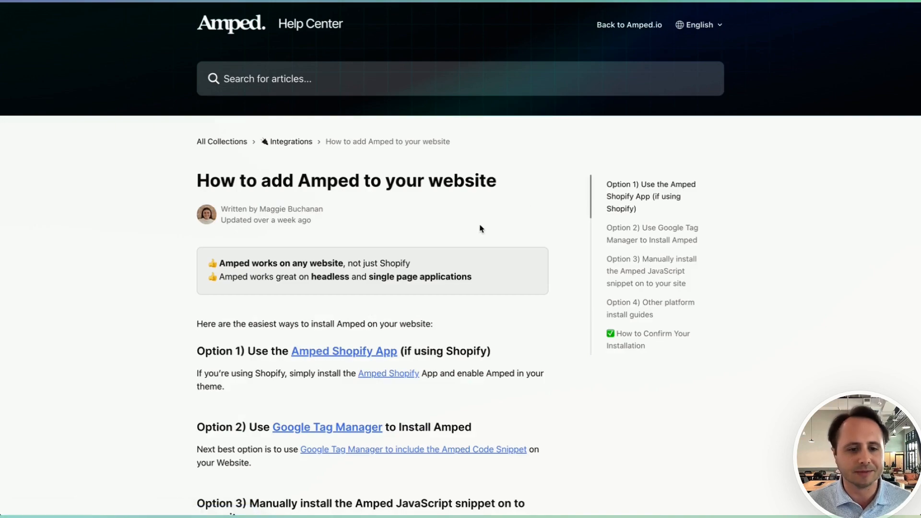
scroll(481, 229, "down", 3)
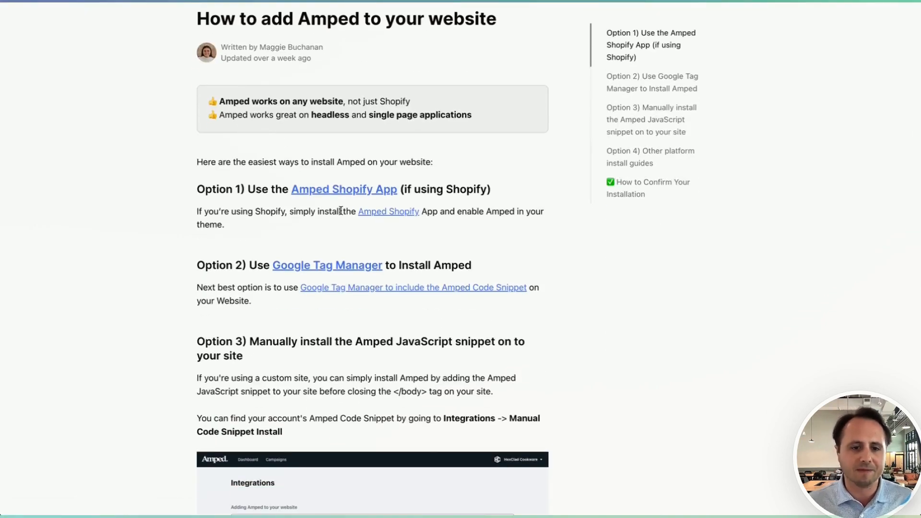
scroll(355, 201, "down", 2)
scroll(353, 231, "down", 8)
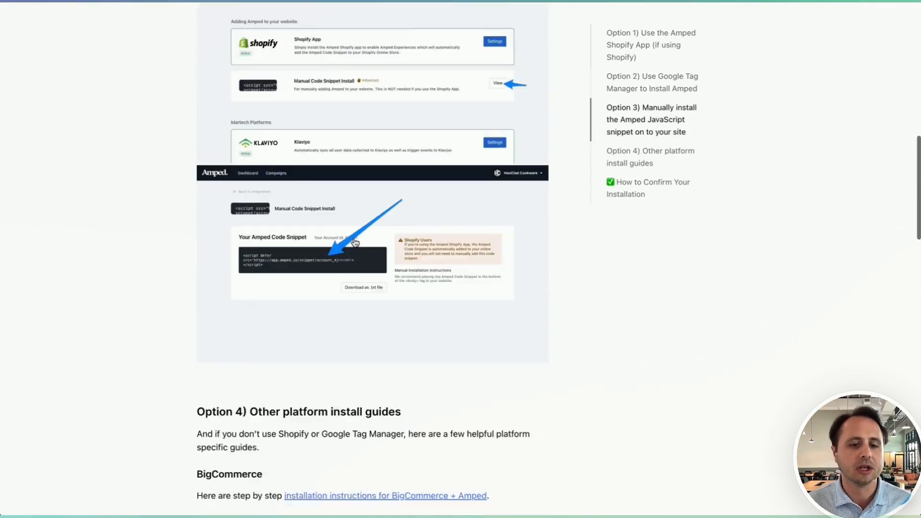
scroll(430, 339, "up", 10)
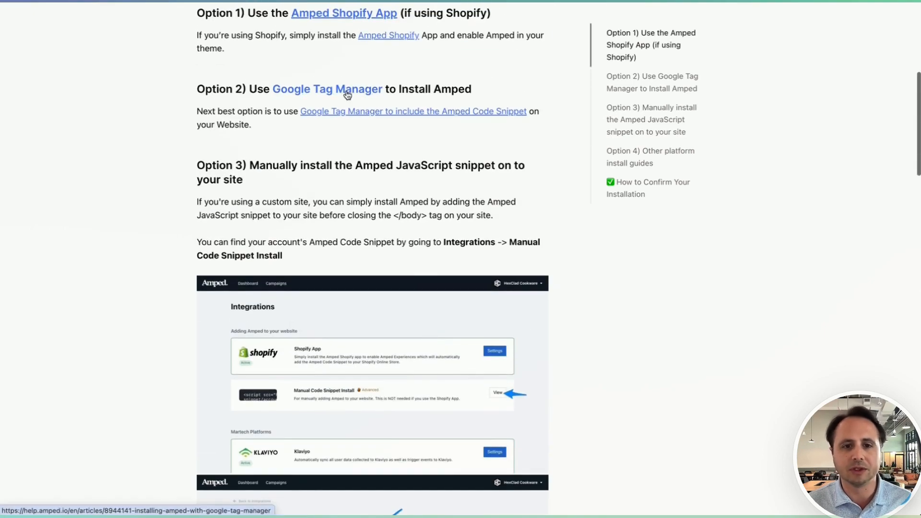
Open the Google Tag Manager installation guide and read through its steps for adding the Amped code snippet
left_click(346, 92)
scroll(300, 216, "down", 5)
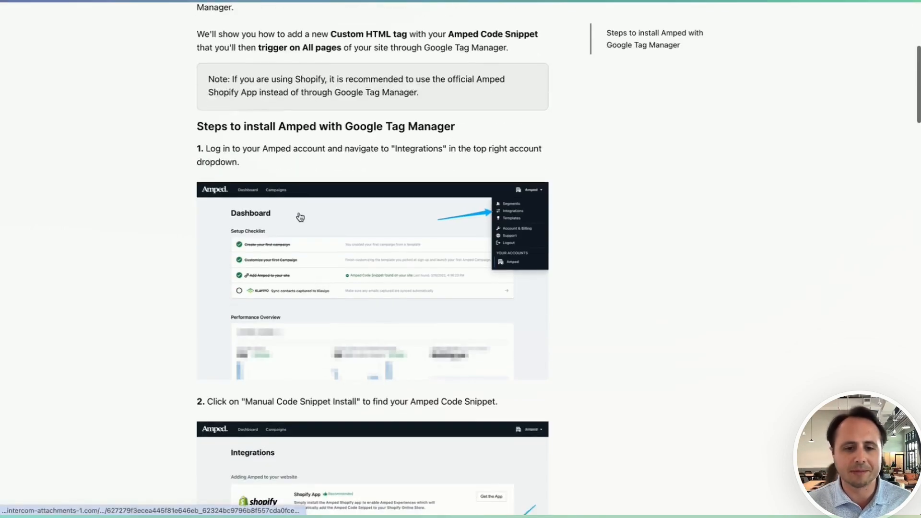
scroll(300, 217, "down", 15)
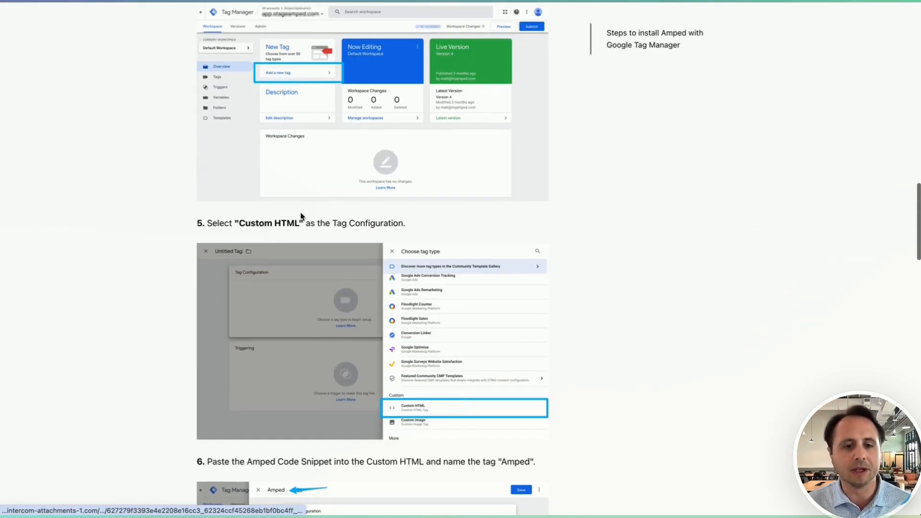
scroll(308, 207, "down", 6)
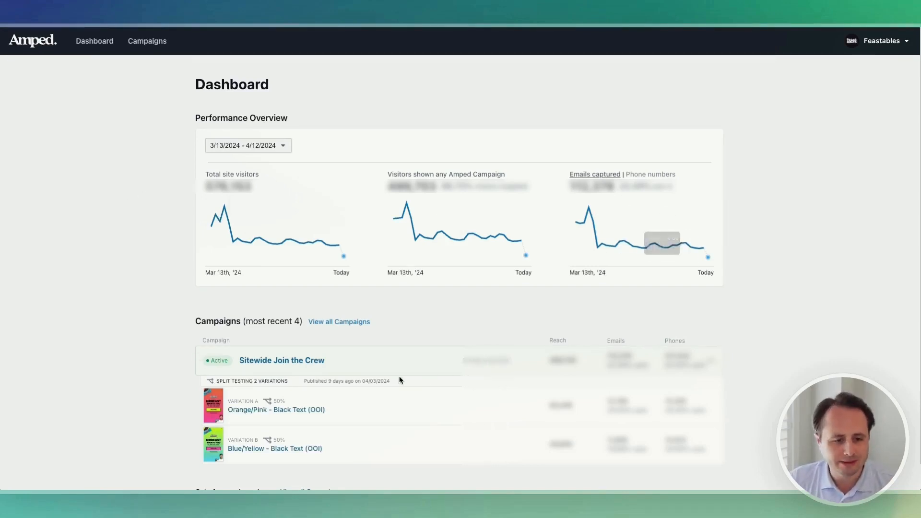
Open the Sitewide Join the Crew campaign in the Feastables account and look at its date range and on/off scheduling options
left_click(307, 363)
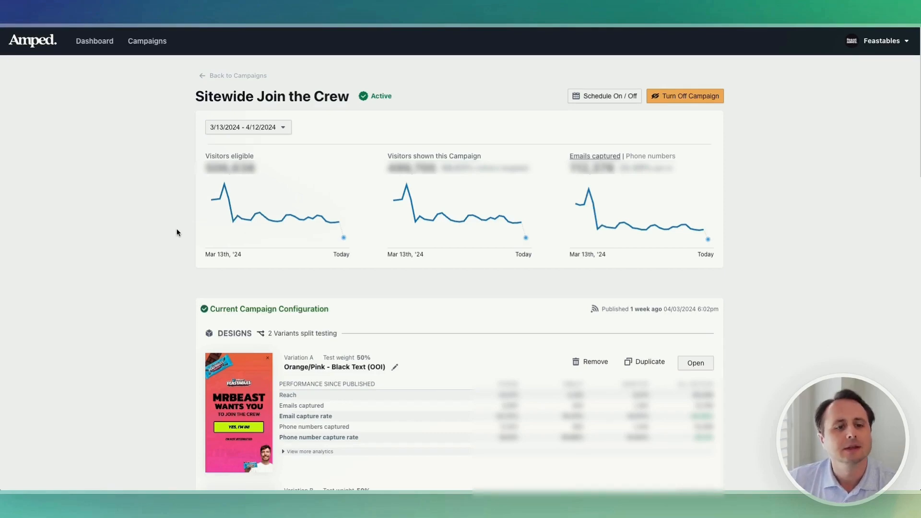
left_click(250, 128)
left_click(252, 127)
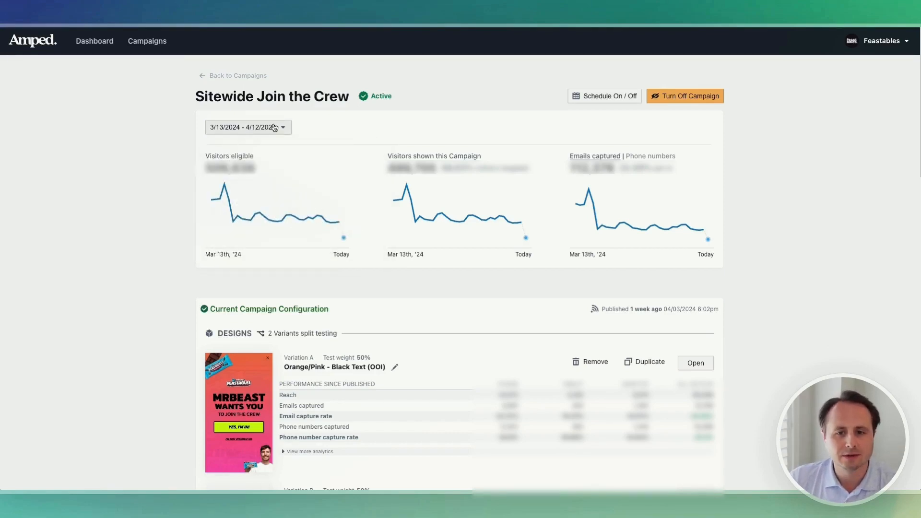
left_click(613, 97)
left_click(515, 280)
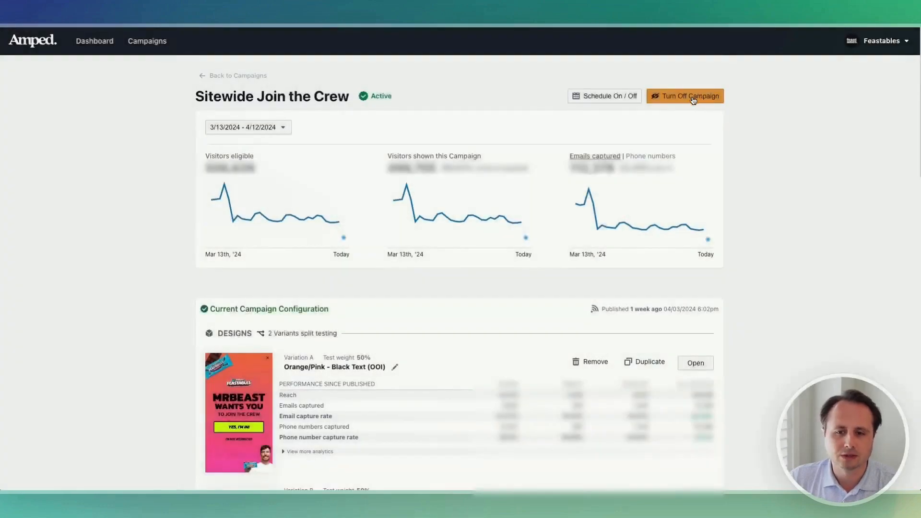
Review the campaign's two split-test variations and open the Orange/Pink - Black Text (OOI) design
scroll(785, 267, "down", 5)
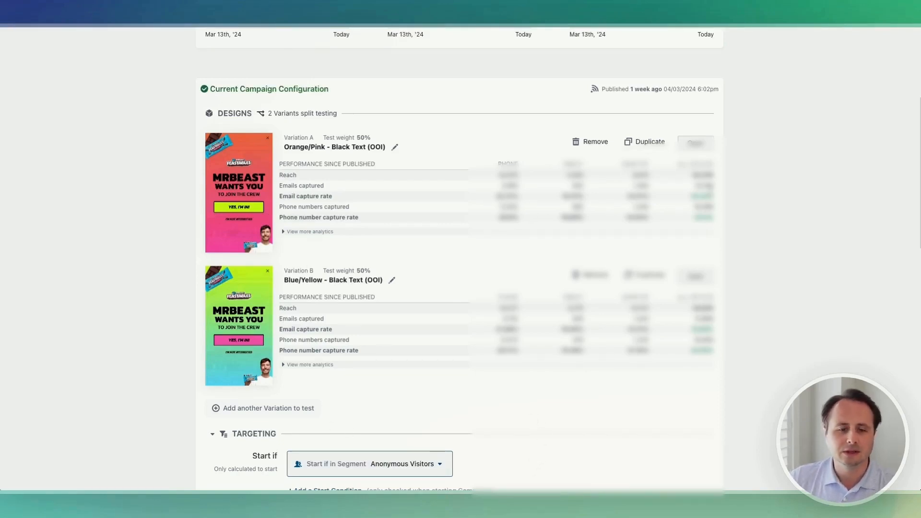
left_click(231, 215)
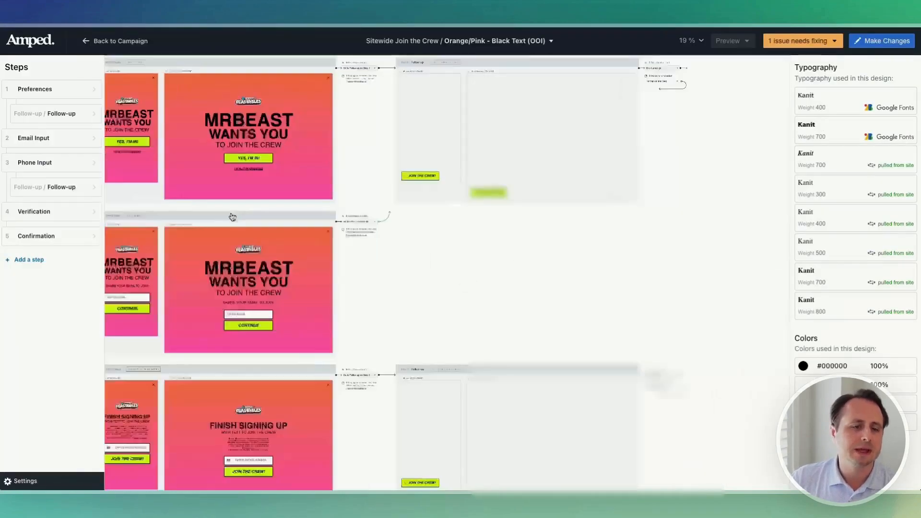
Remove the Blue/Yellow - Black Text (OOI) variation from the campaign and reopen the resulting draft from the campaign page
left_click(135, 100)
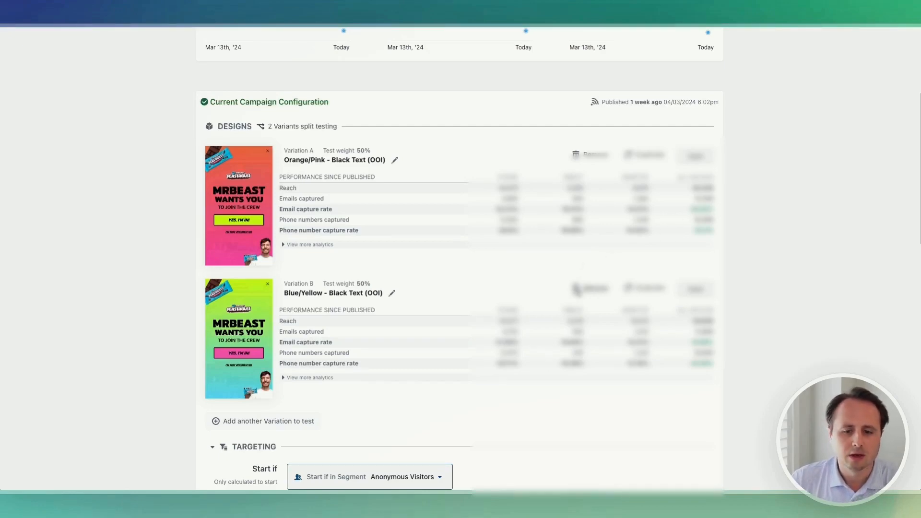
left_click(590, 288)
left_click(516, 280)
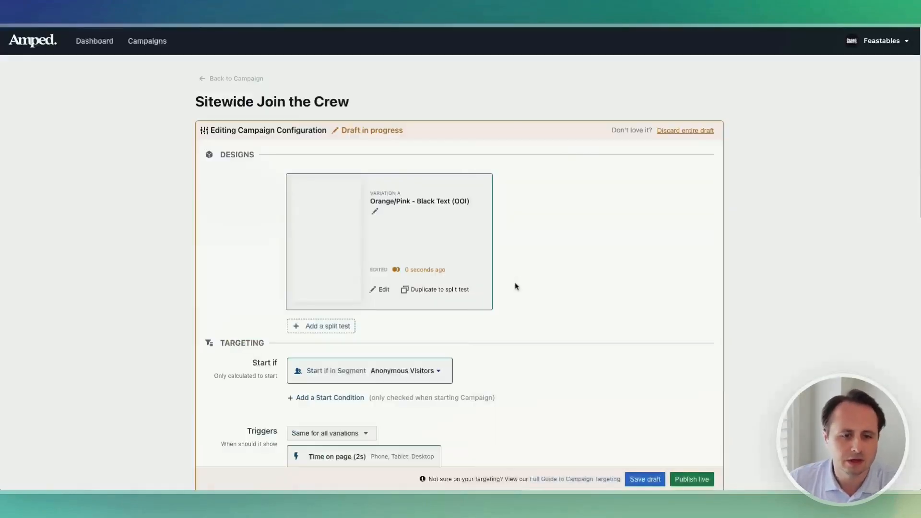
left_click(246, 79)
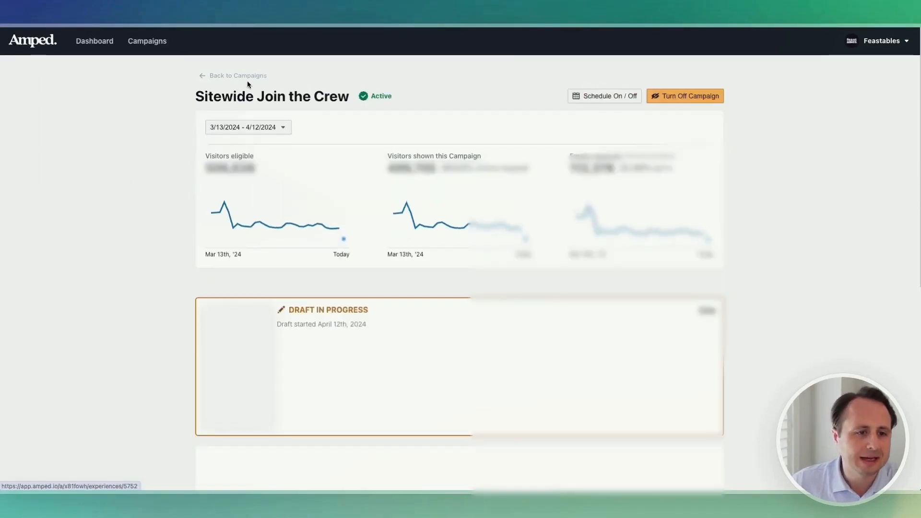
left_click(492, 365)
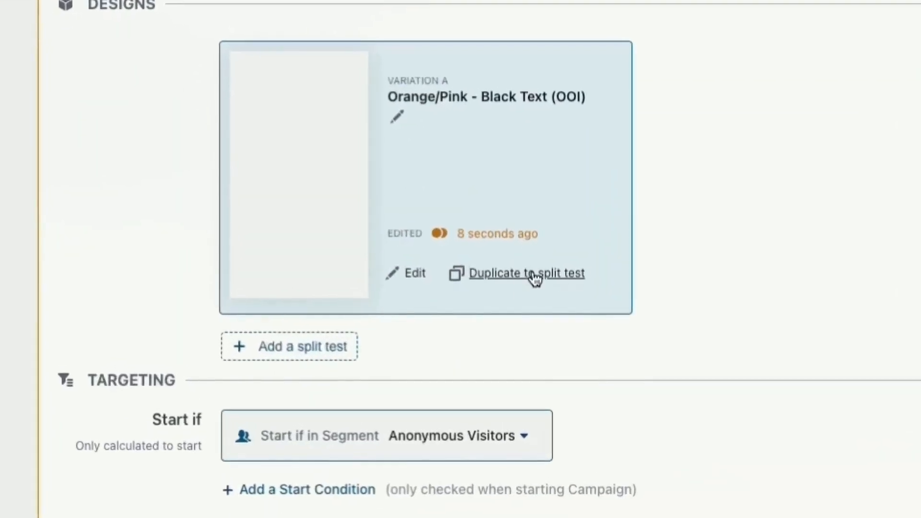
Duplicate the Orange/Pink - Black Text (OOI) variation as a split test and rename the copy to "Headline test"
left_click(533, 277)
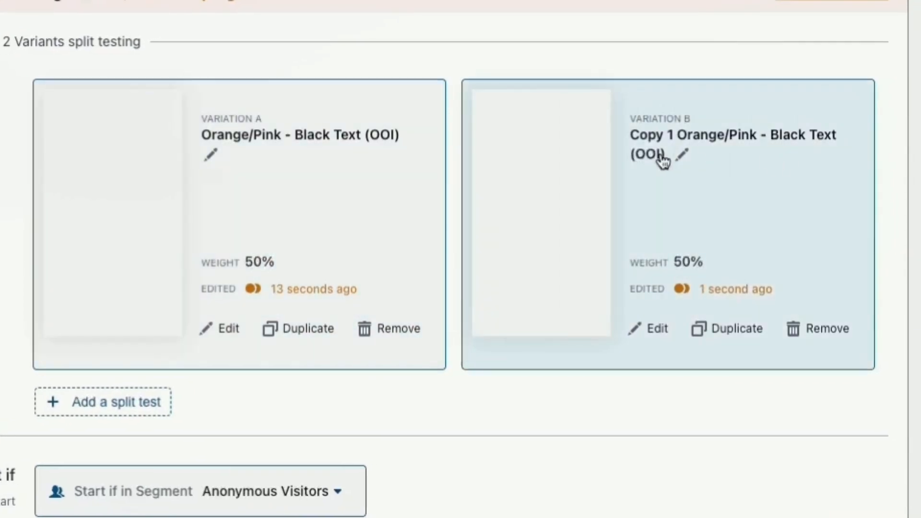
left_click(690, 152)
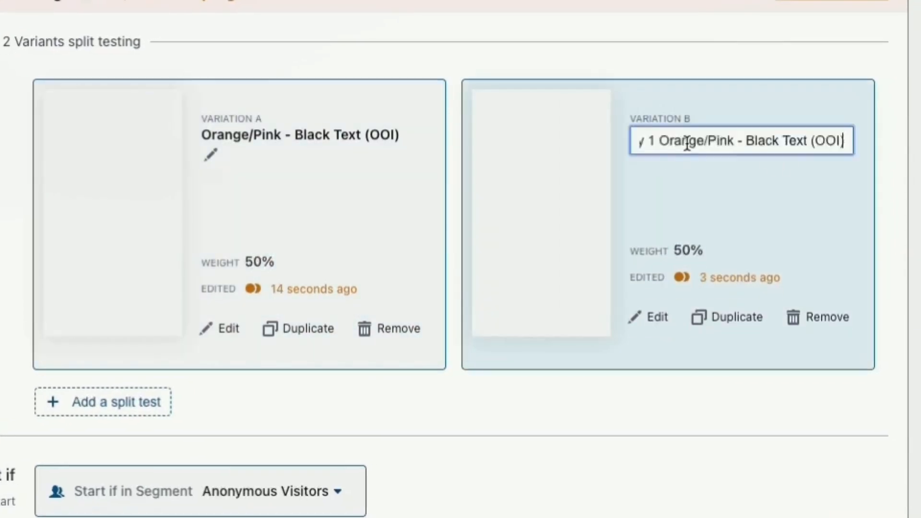
key("ctrl+a")
type("Headline test")
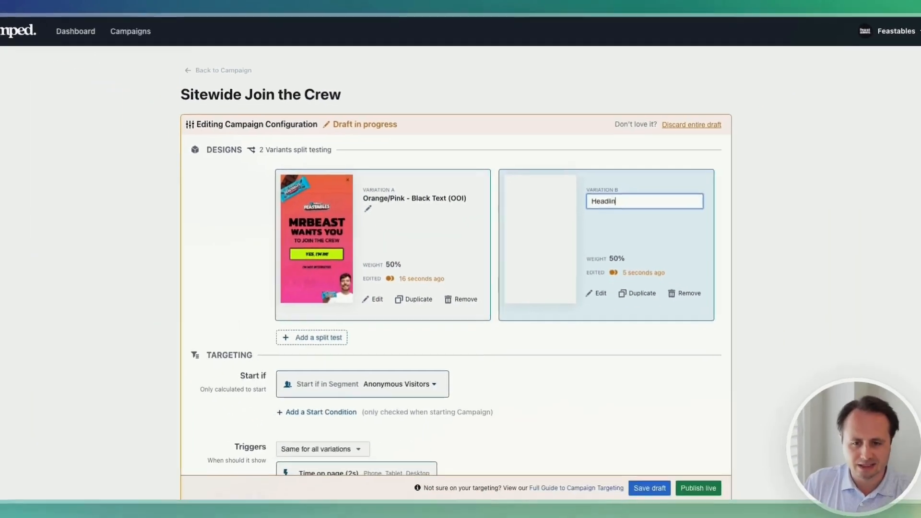
key("Return")
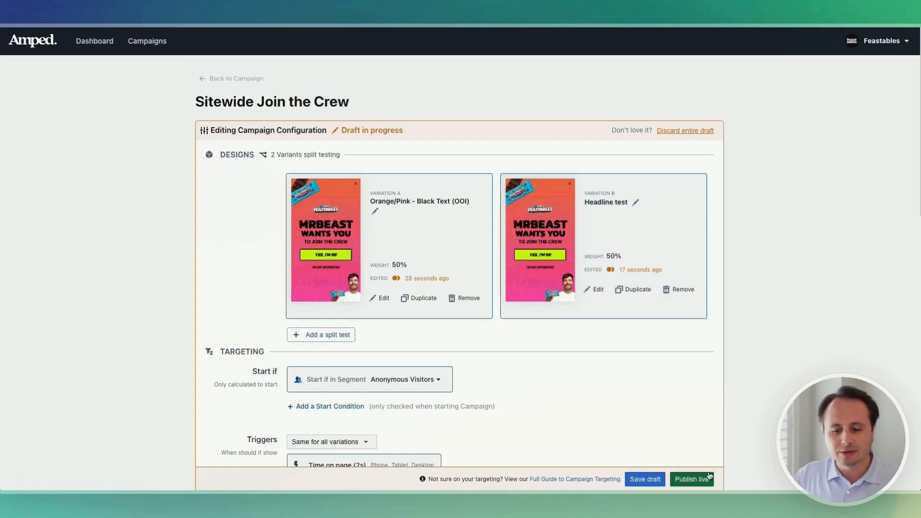
Find the draft on the campaign page, reopen it, and open the Email Input step of its Orange/Pink - Black Text (OOI) design
left_click(225, 79)
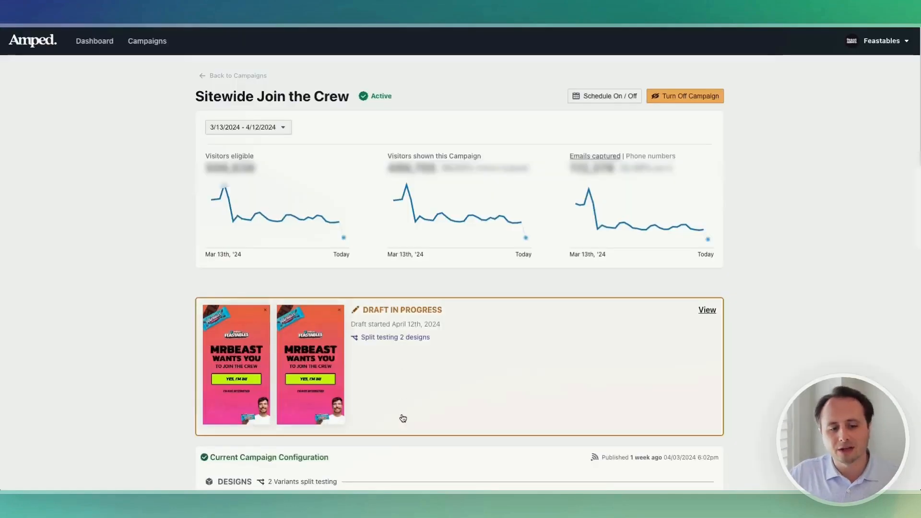
left_click(403, 419)
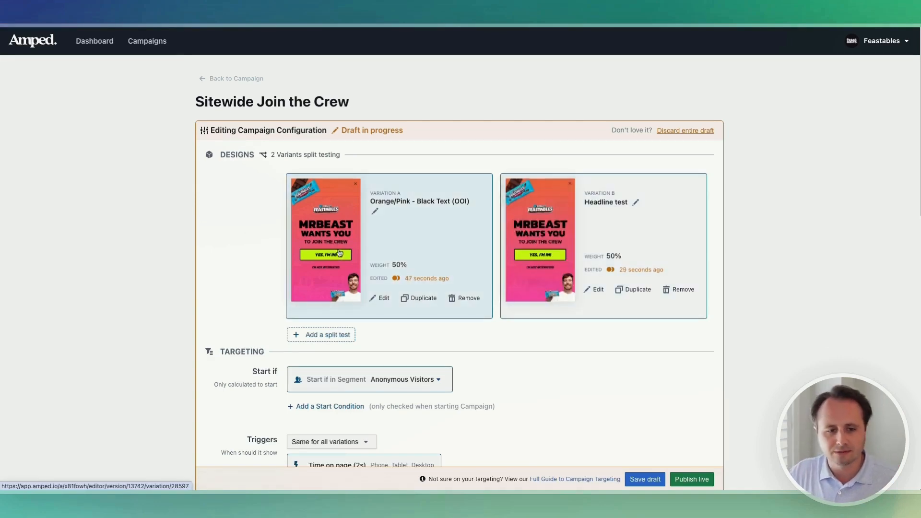
left_click(339, 251)
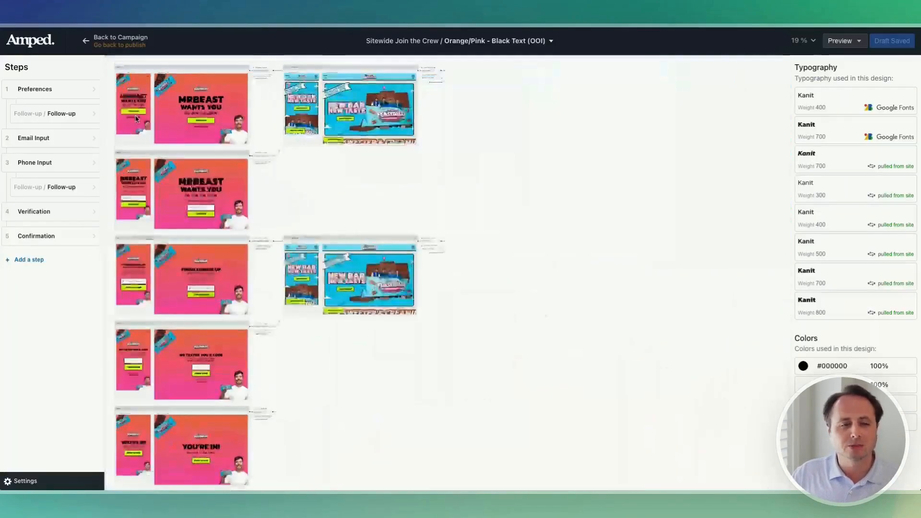
left_click(143, 202)
left_click(143, 202)
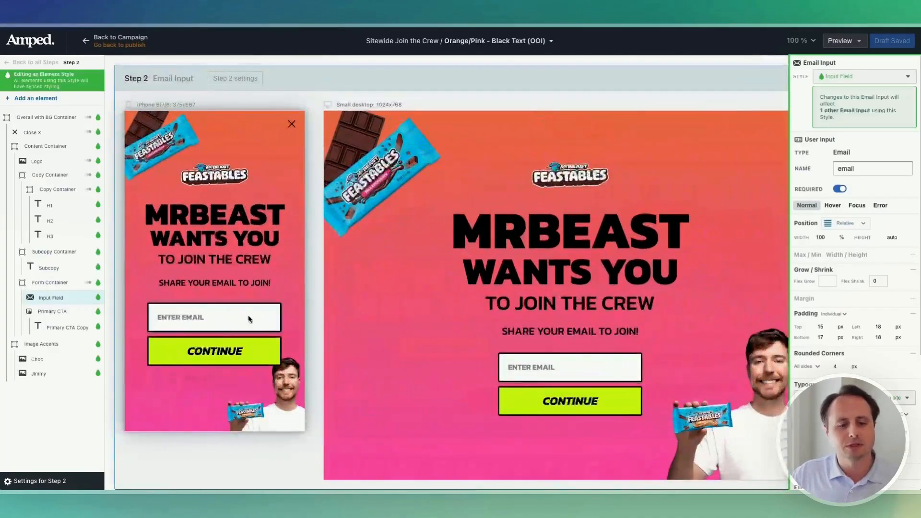
Inspect the actions of the Continue button in the Email Input step, including the customization options for sending data to Klaviyo
left_click(270, 360)
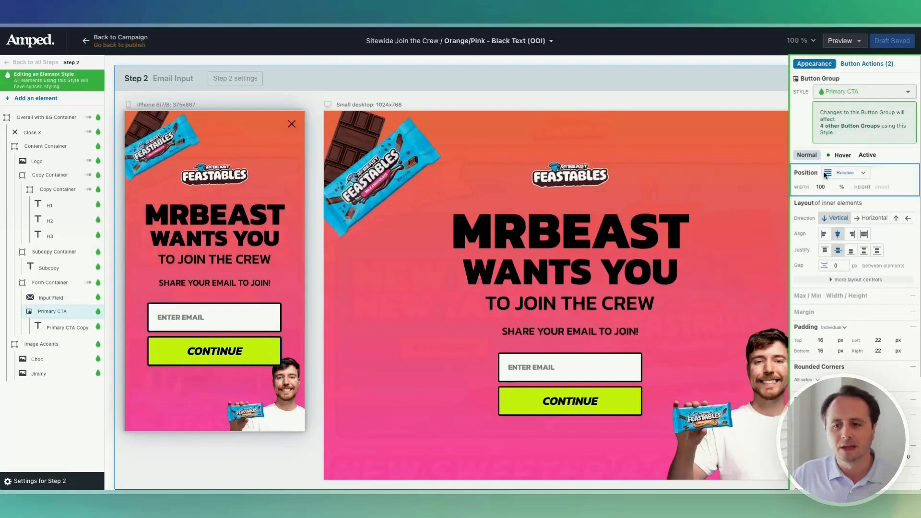
left_click(864, 64)
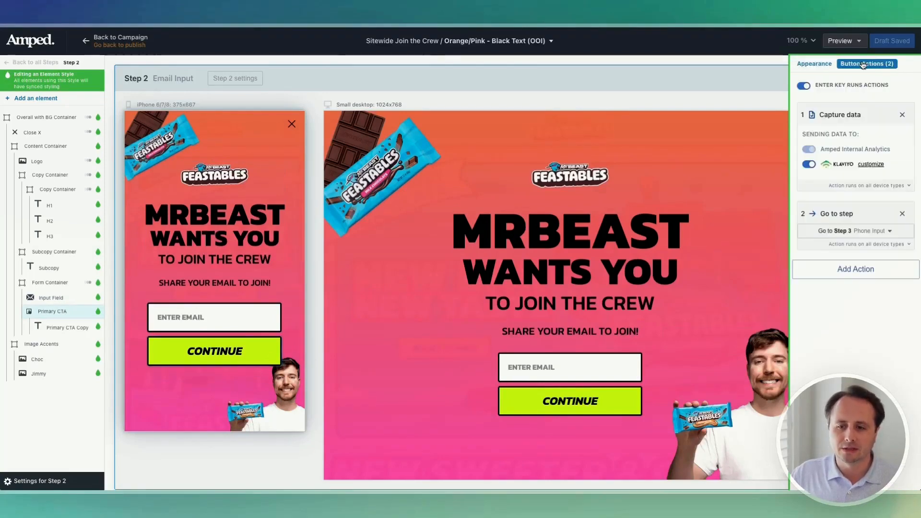
left_click(865, 165)
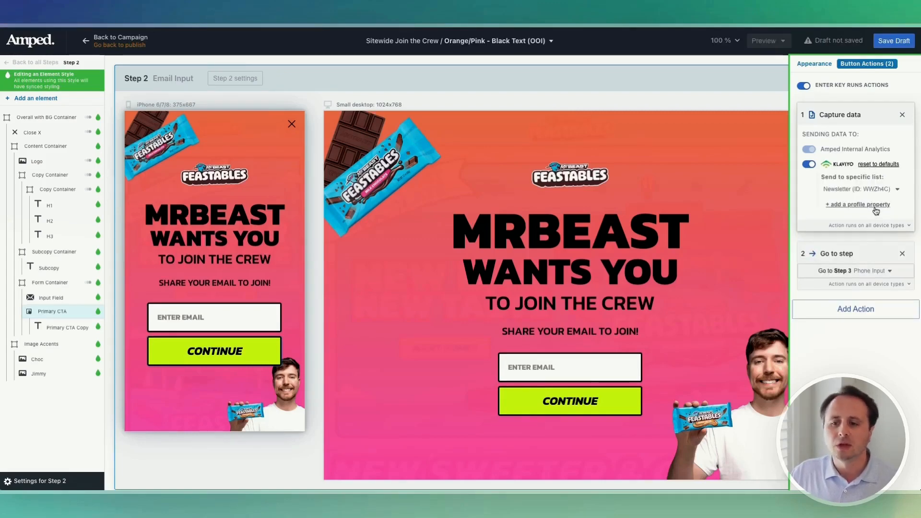
Go to the Phone Input step and inspect the actions assigned to its Join the Crew button
scroll(318, 192, "down", 10)
left_click(317, 195)
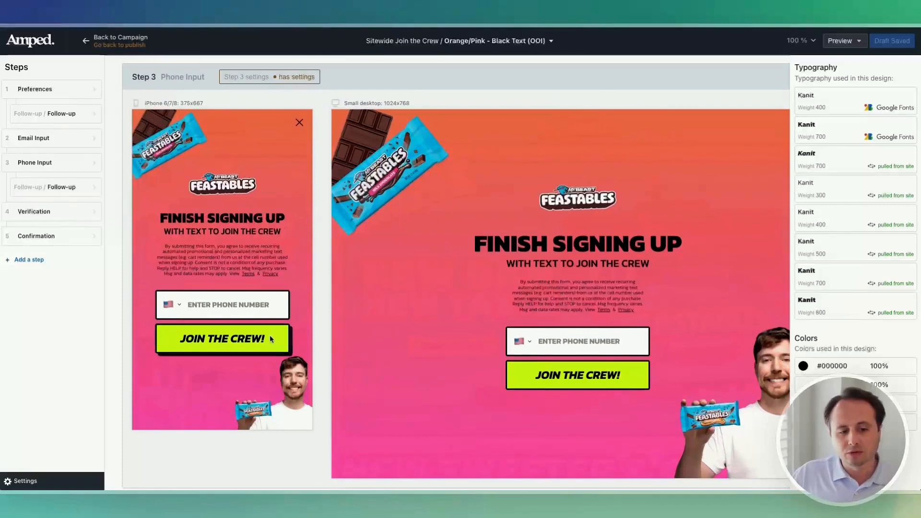
left_click(269, 335)
left_click(853, 66)
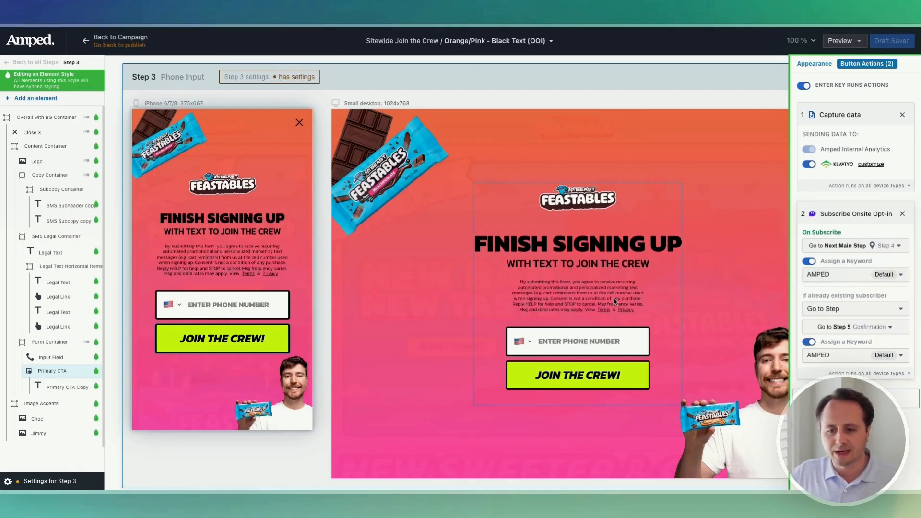
Look through the Verification and Confirmation steps of the design and return to the Phone Input step
scroll(264, 316, "down", 10)
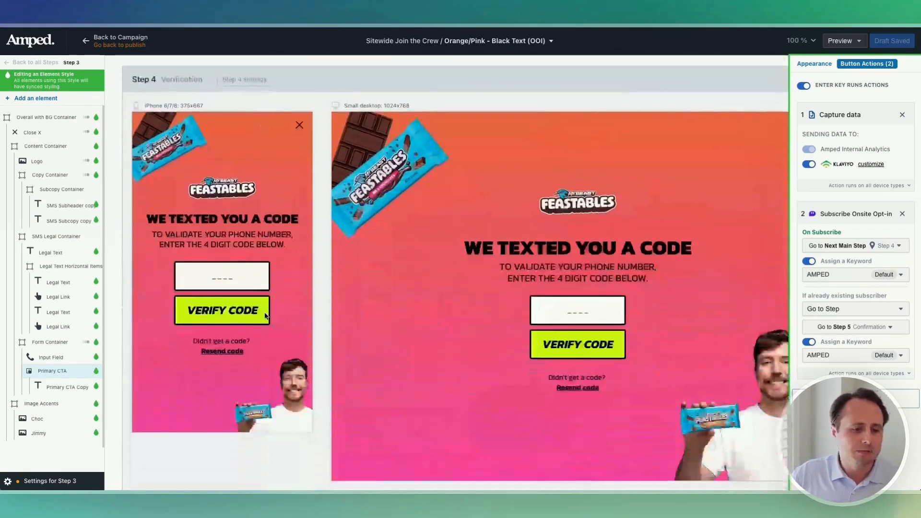
scroll(270, 312, "down", 8)
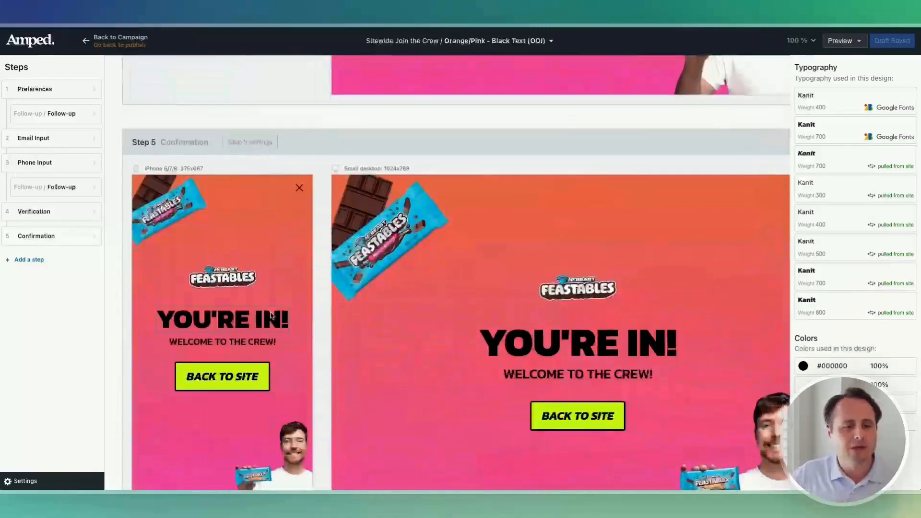
scroll(269, 312, "up", 8)
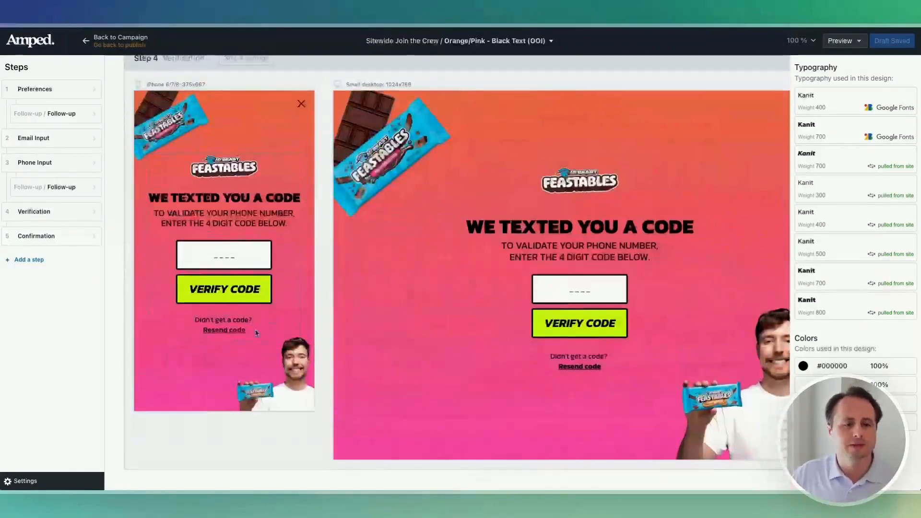
scroll(248, 325, "up", 5)
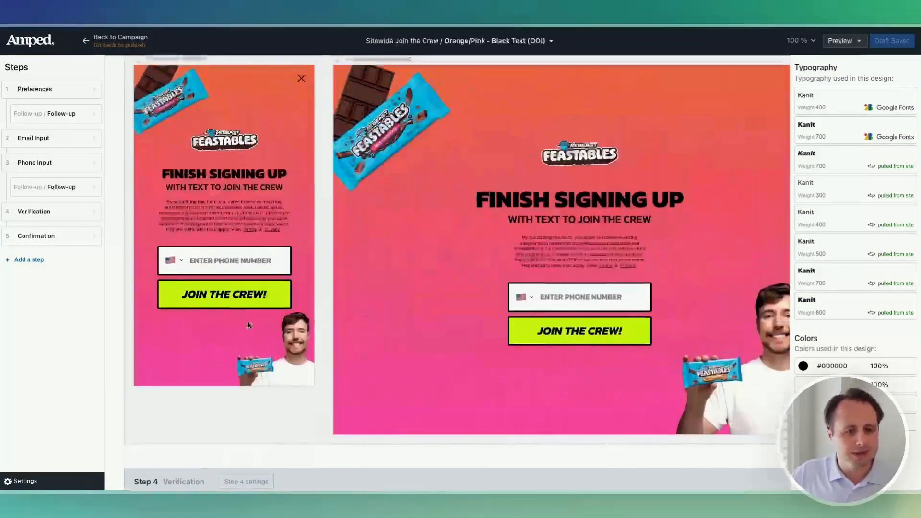